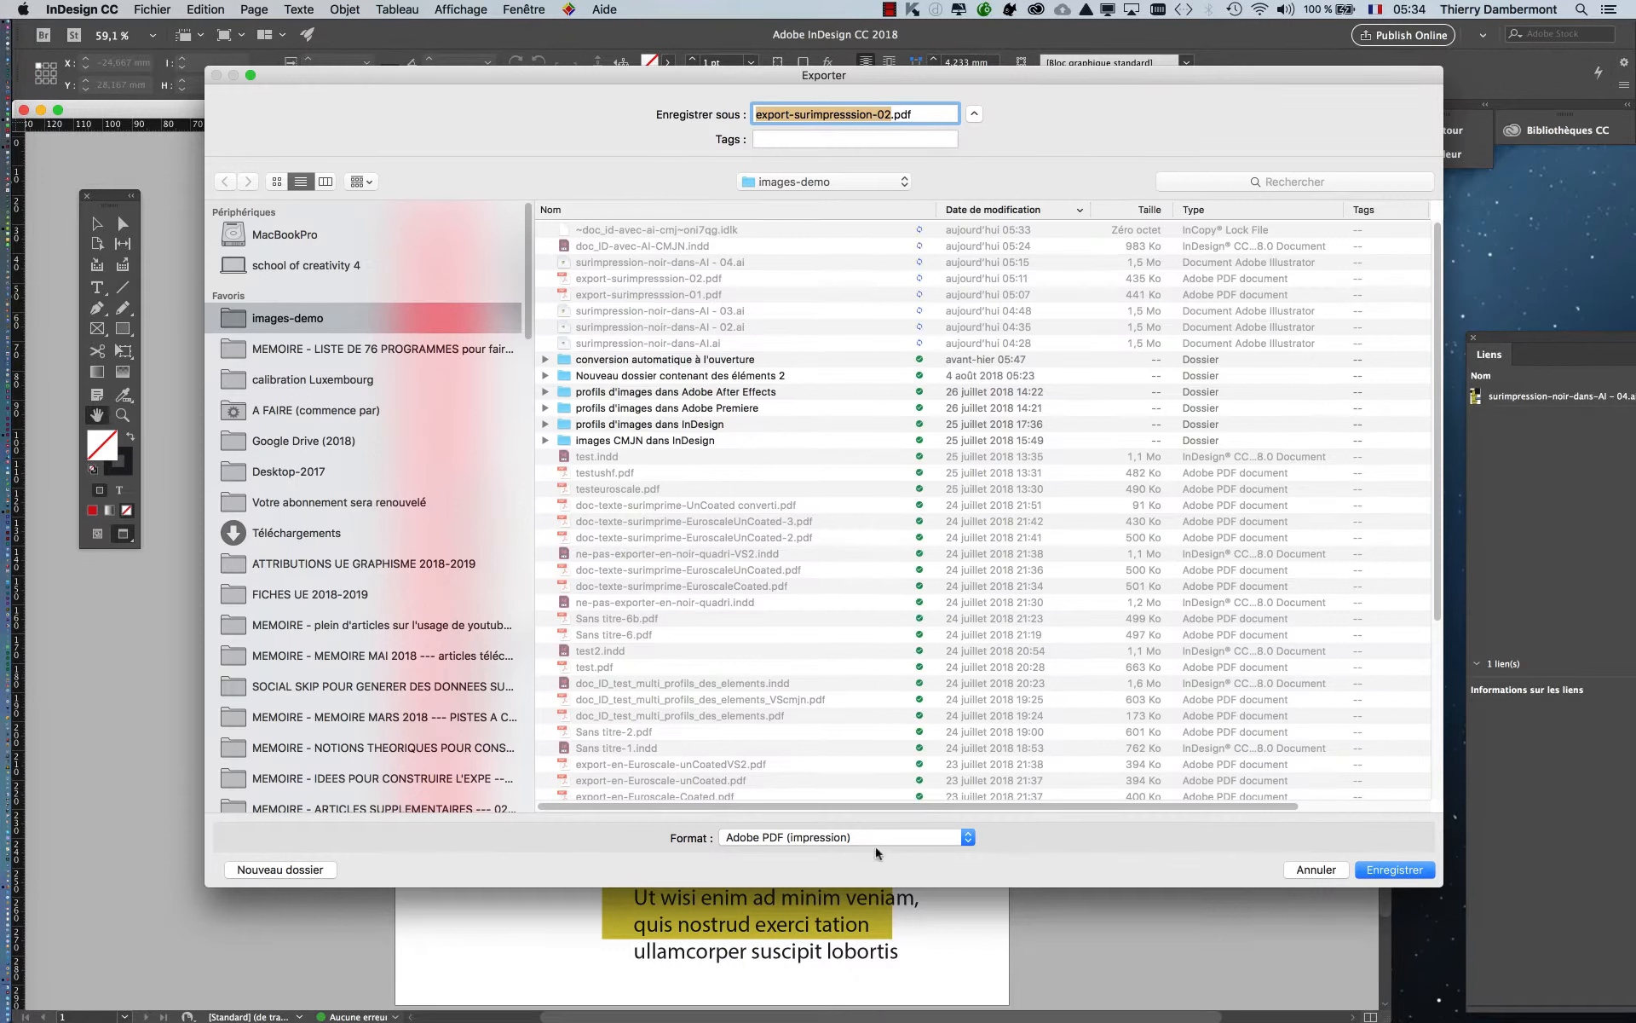
Save the export over the existing export-surimpresssion-02.pdf and set its output colour conversion to Convertir vers la destination
click(1421, 870)
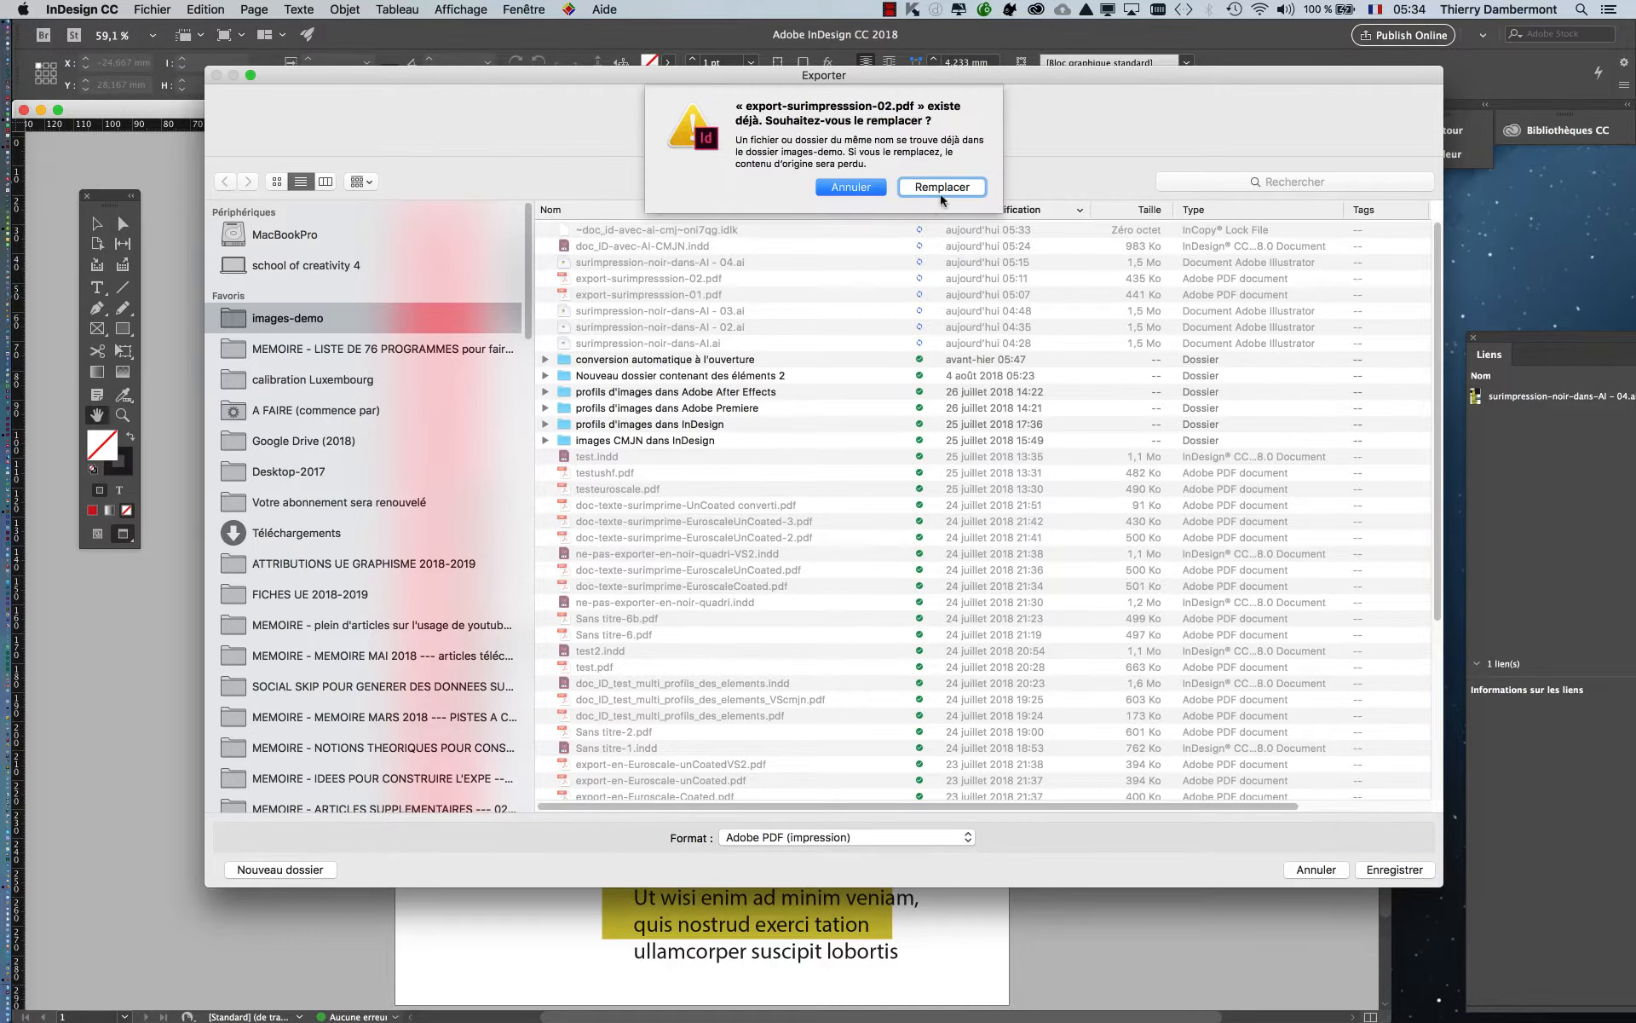
click(941, 194)
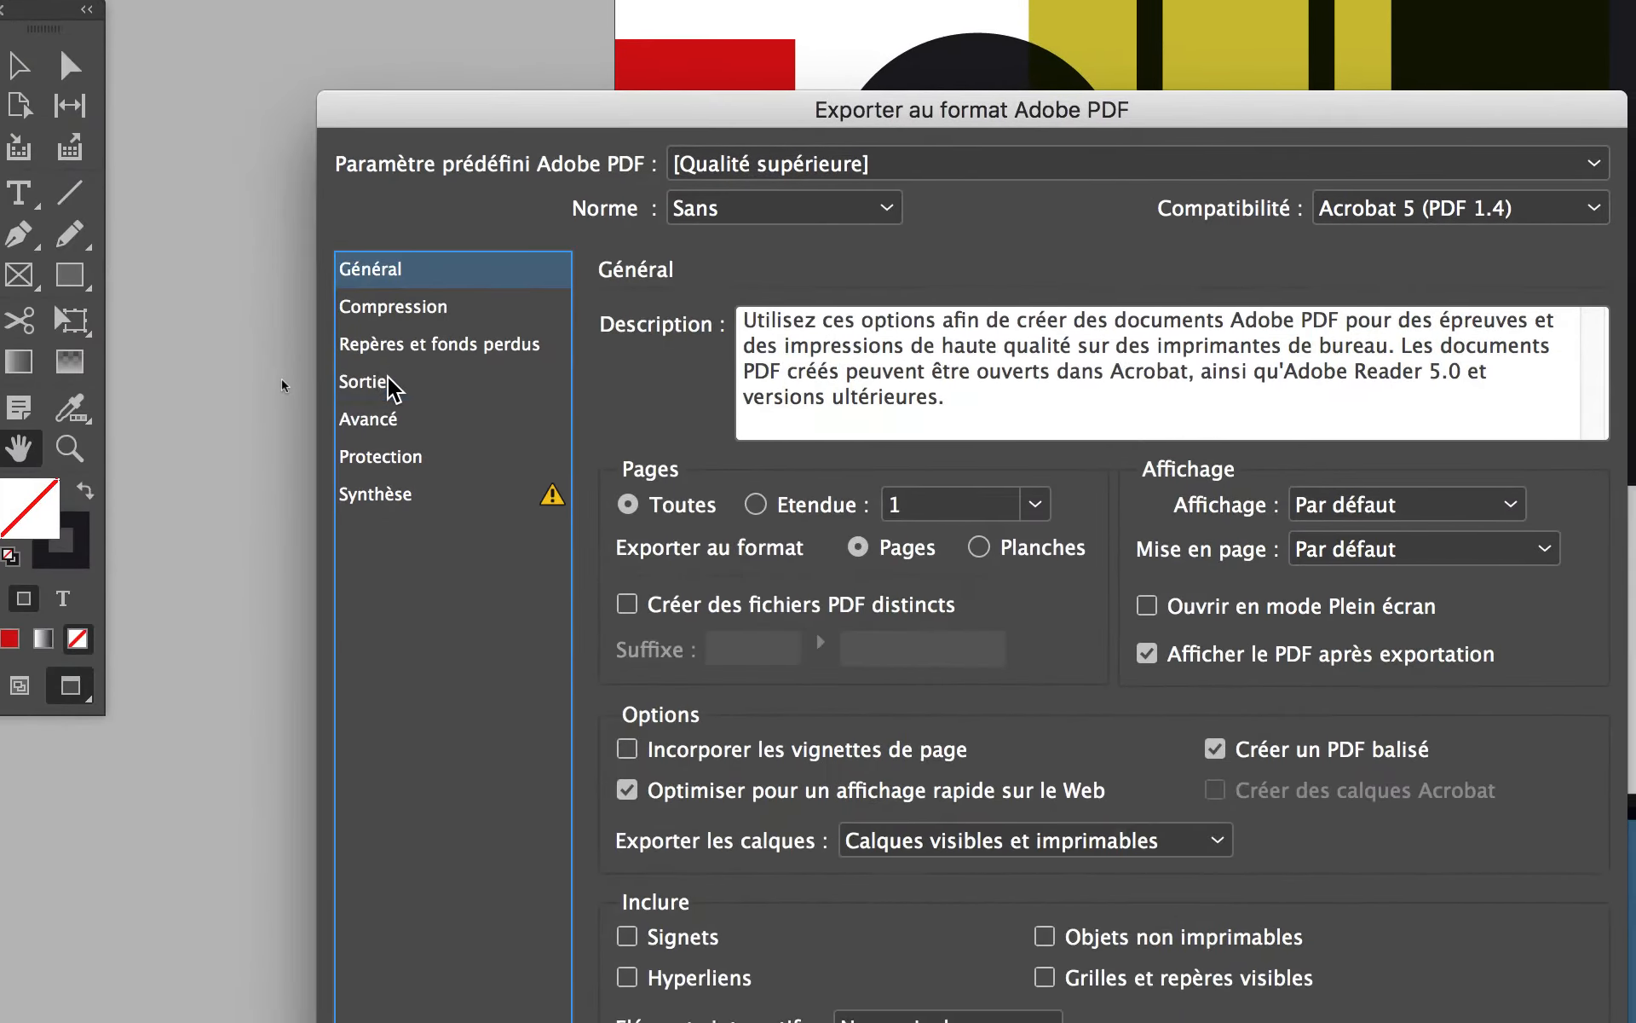
click(282, 382)
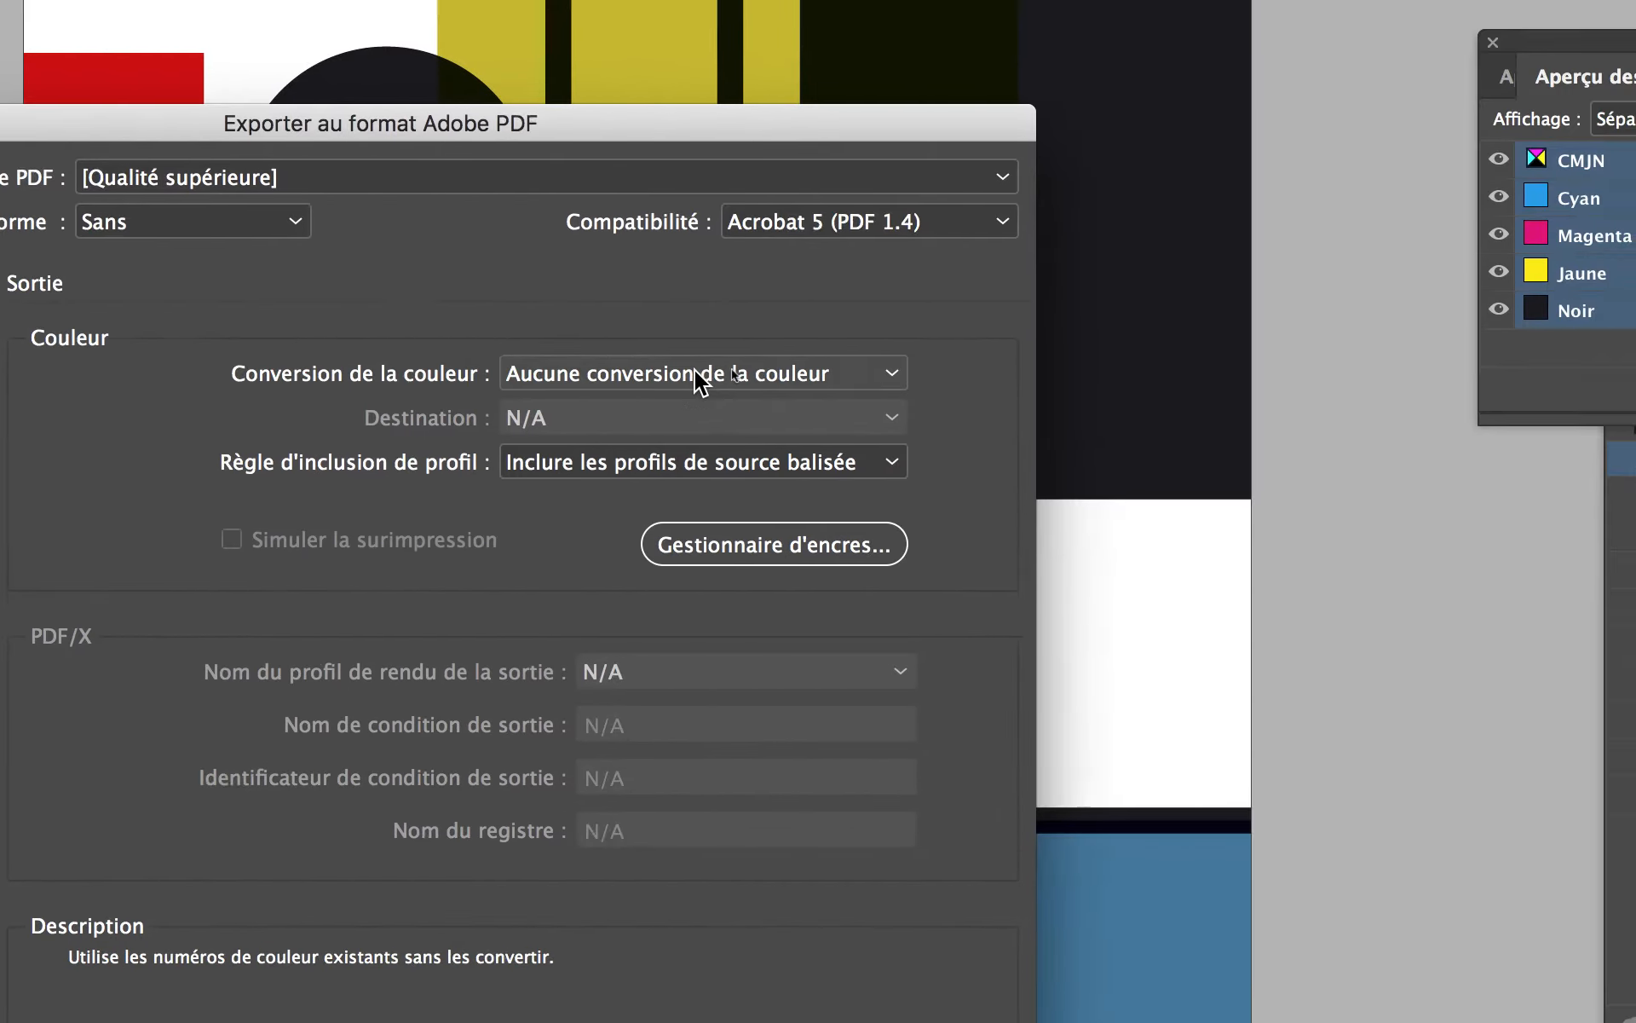
click(1290, 361)
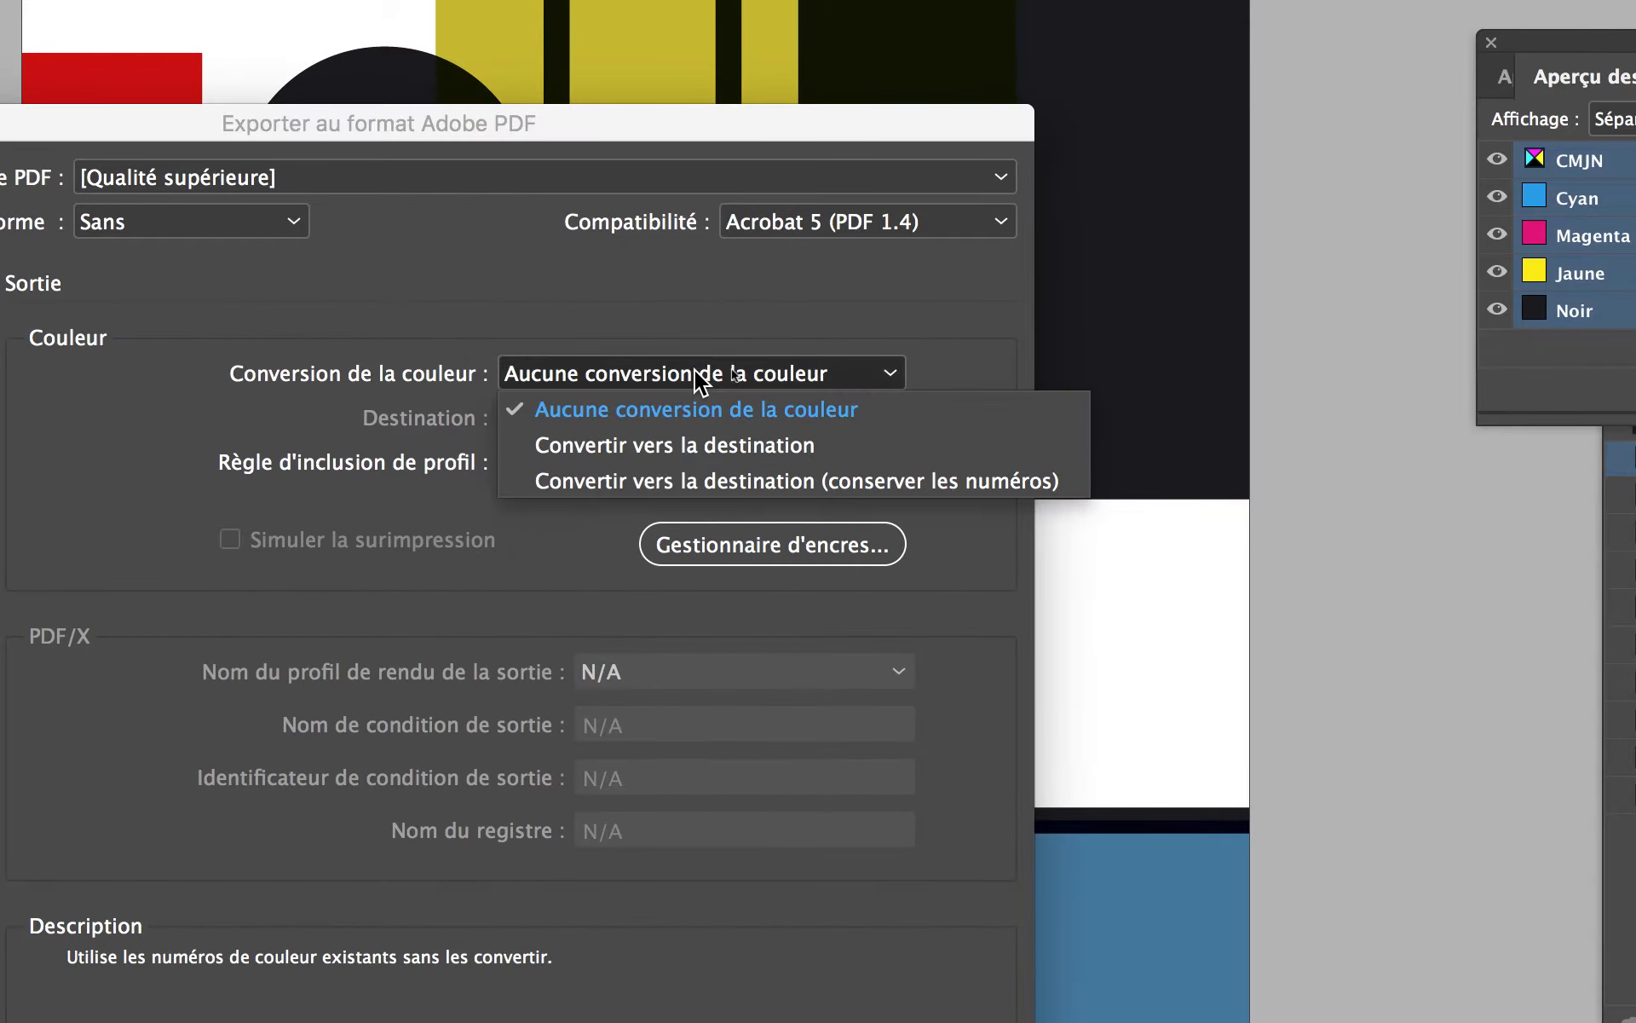
click(686, 445)
Choose U.S. Sheetfed Coated v2 as the destination profile and export the PDF
click(662, 423)
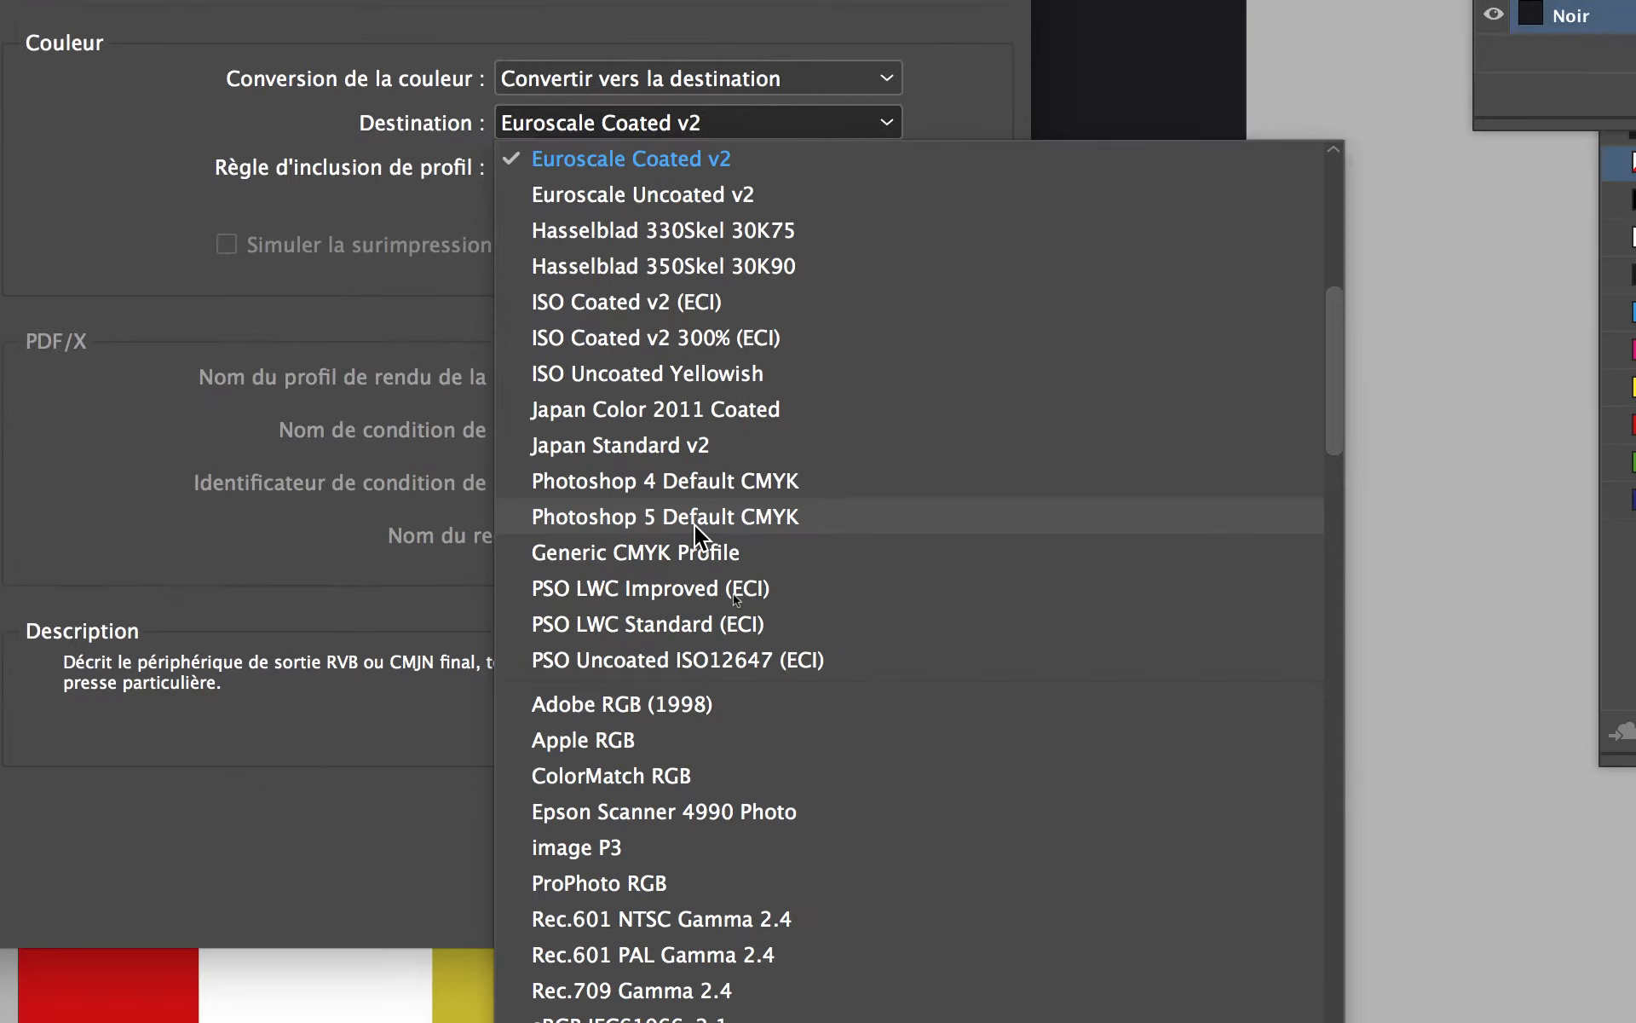
scroll(695, 527, down, 2)
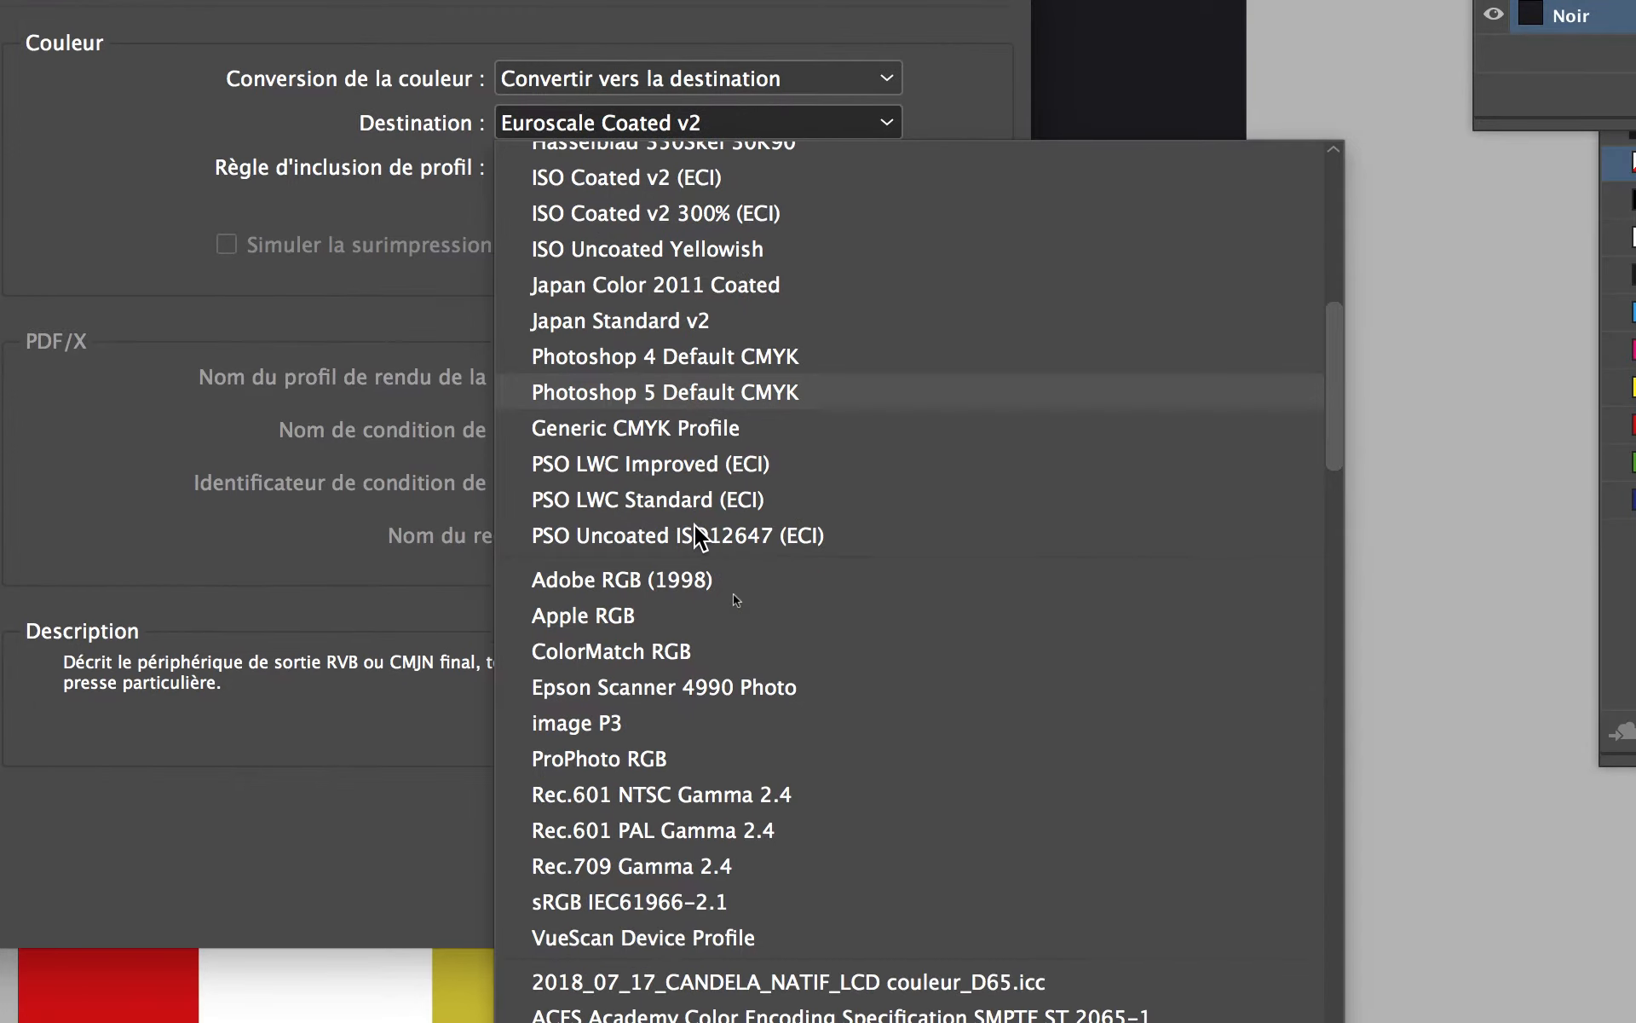
scroll(695, 526, up, 10)
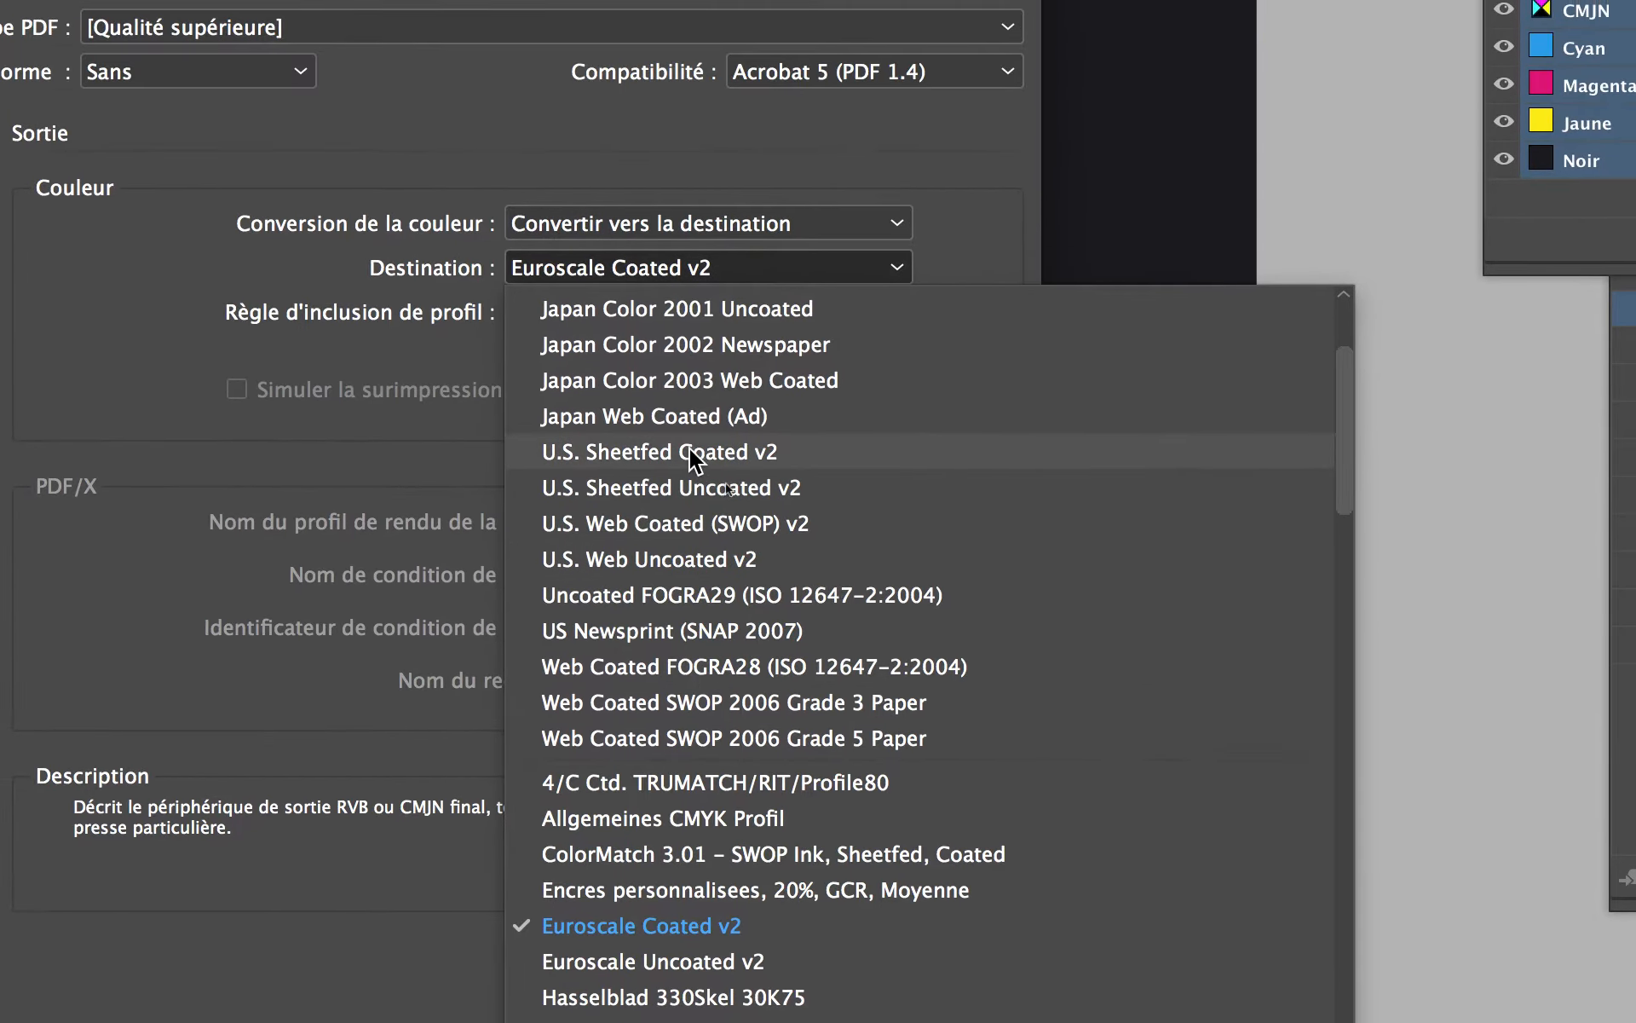
click(674, 307)
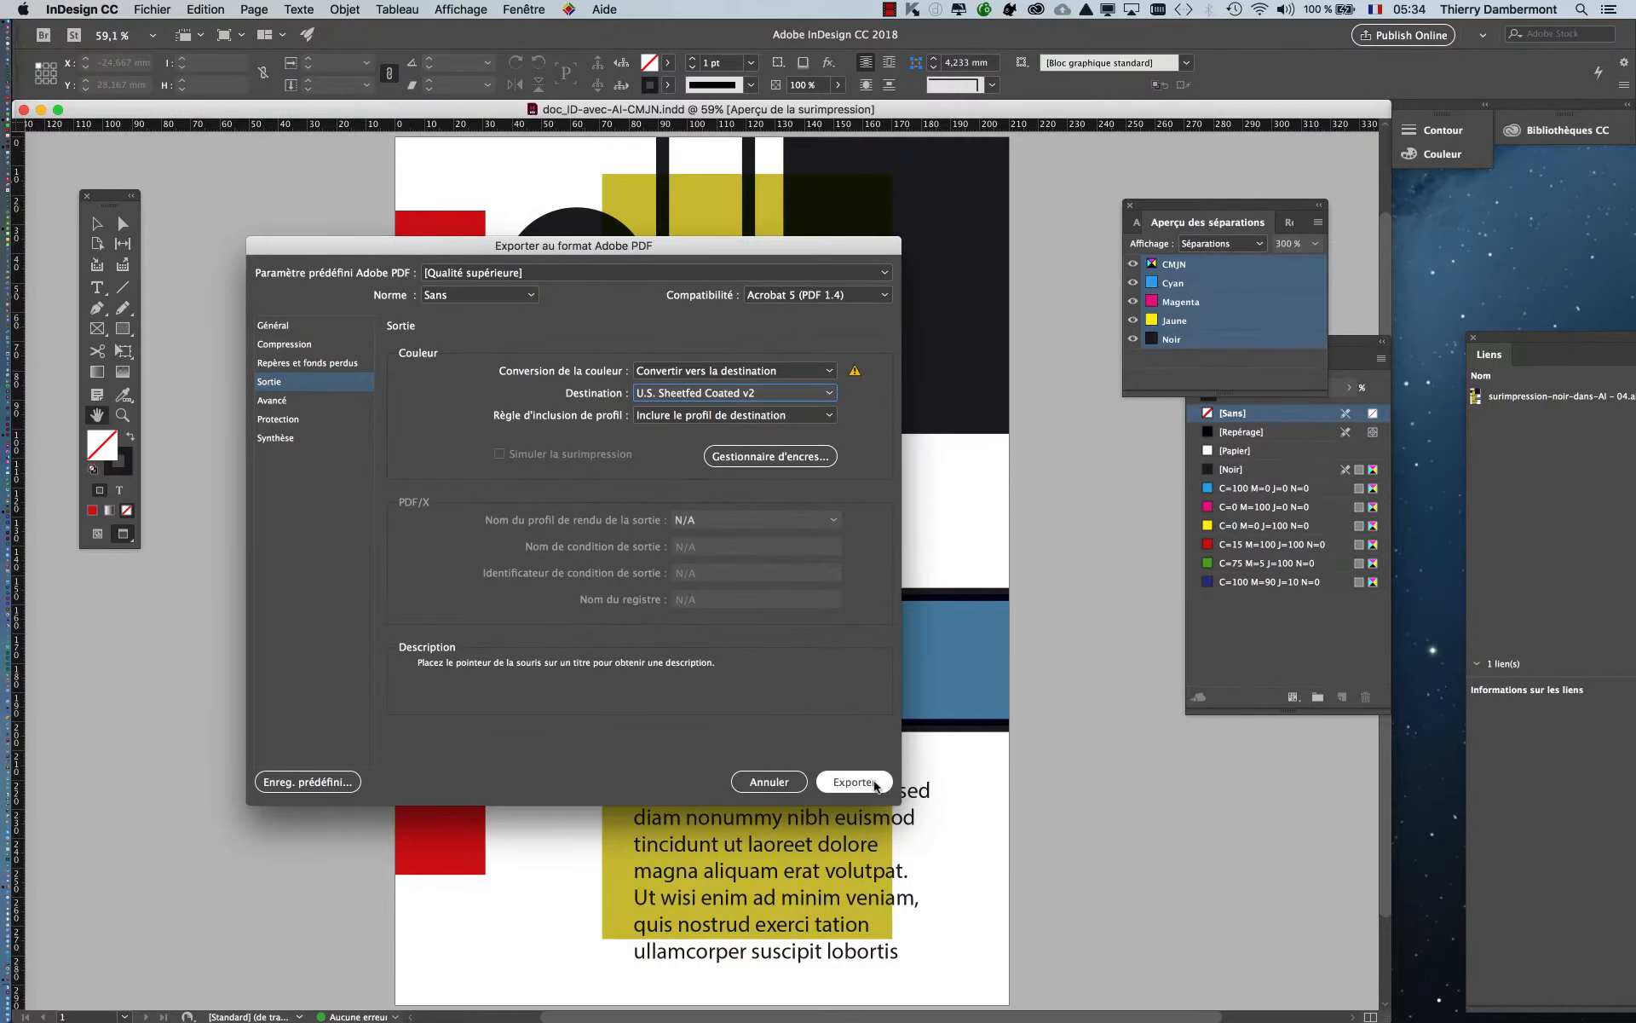
click(855, 781)
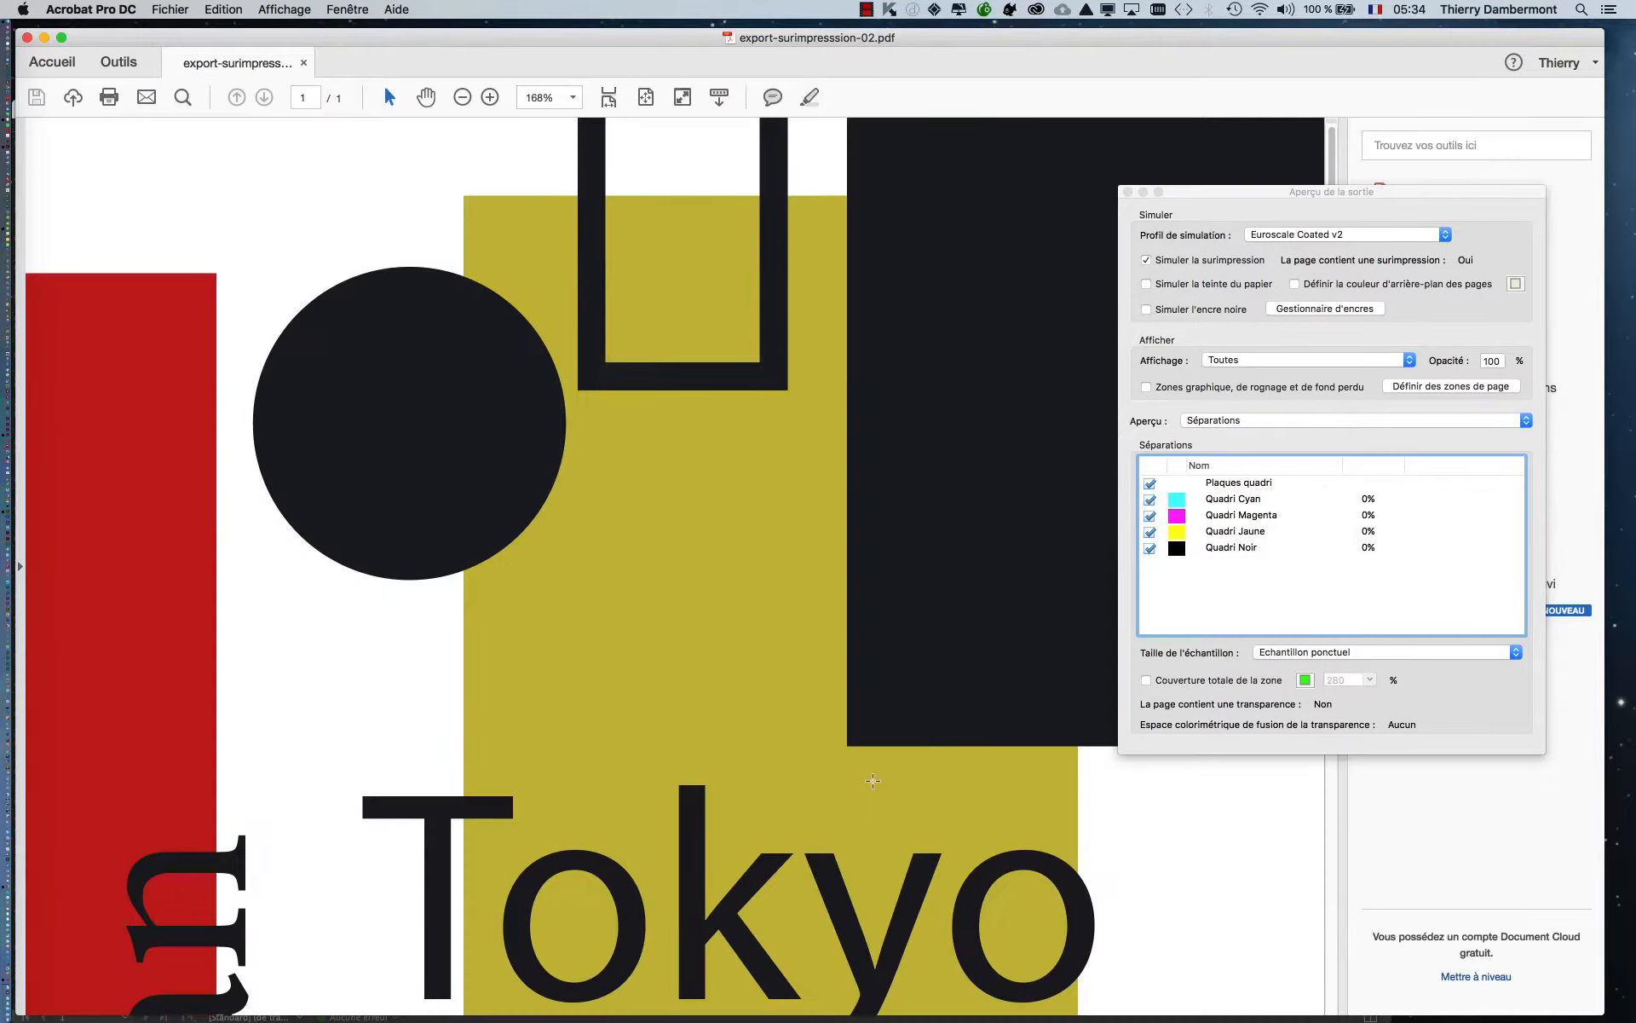
Examine how the black elements of export-surimpresssion-02.pdf separate by repeatedly hiding and showing the Quadri Noir plate in the output preview
click(462, 98)
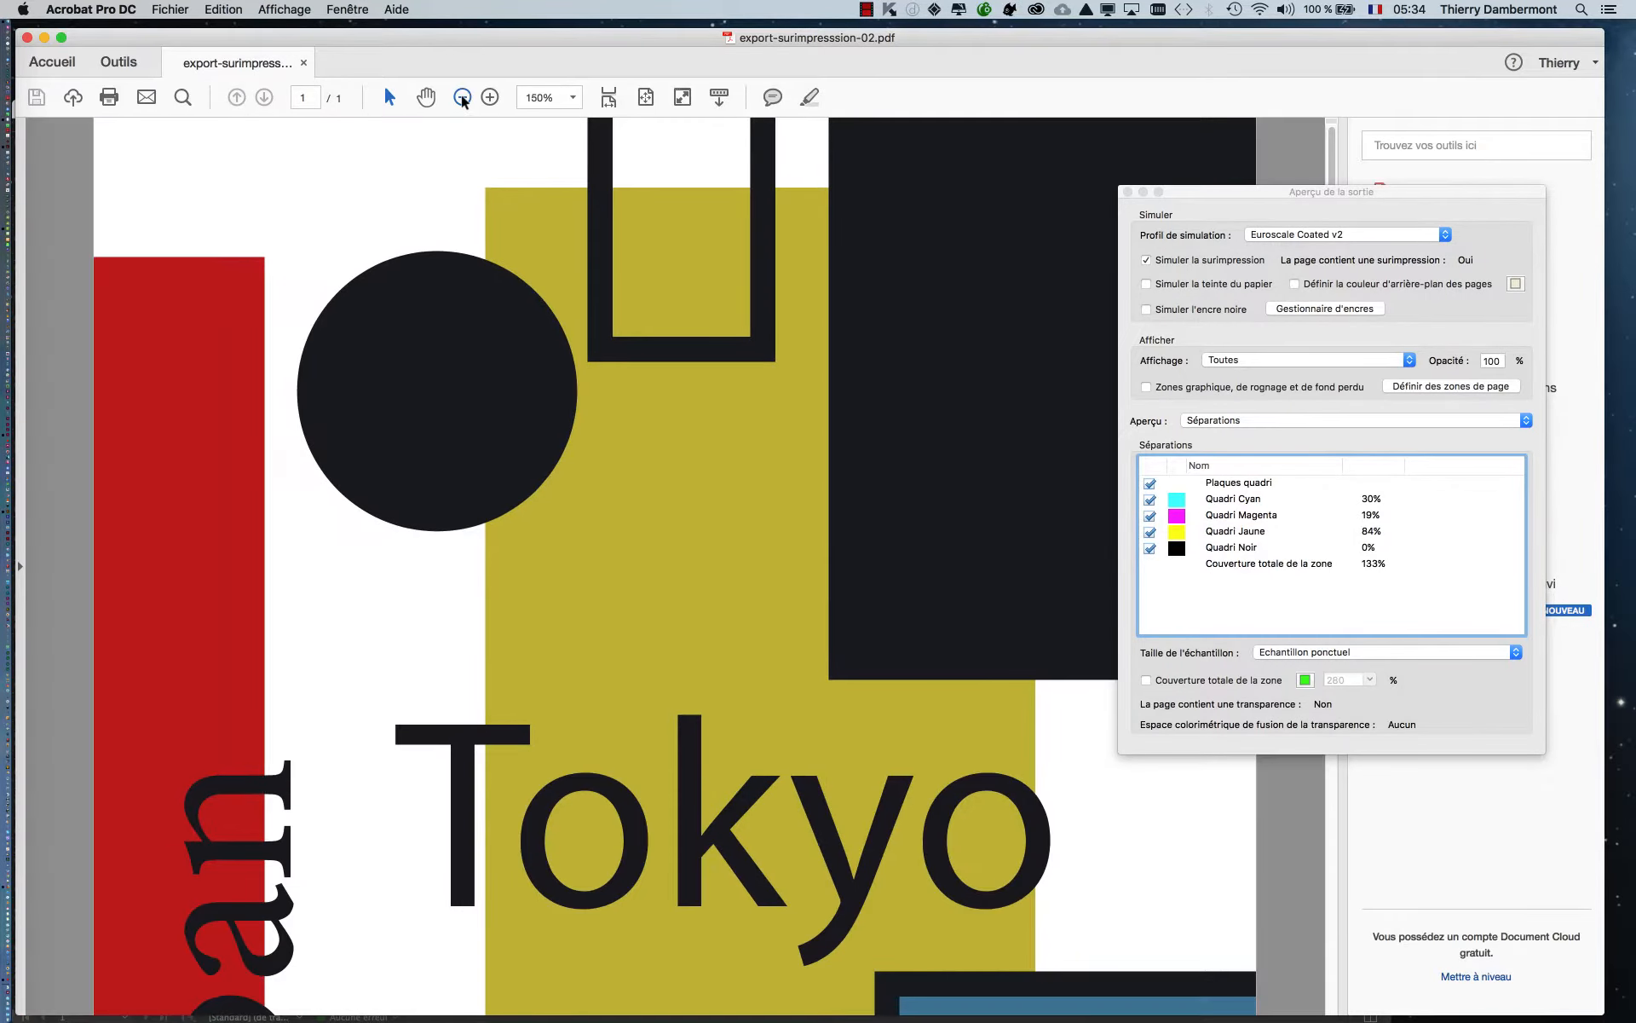
click(462, 98)
click(462, 98)
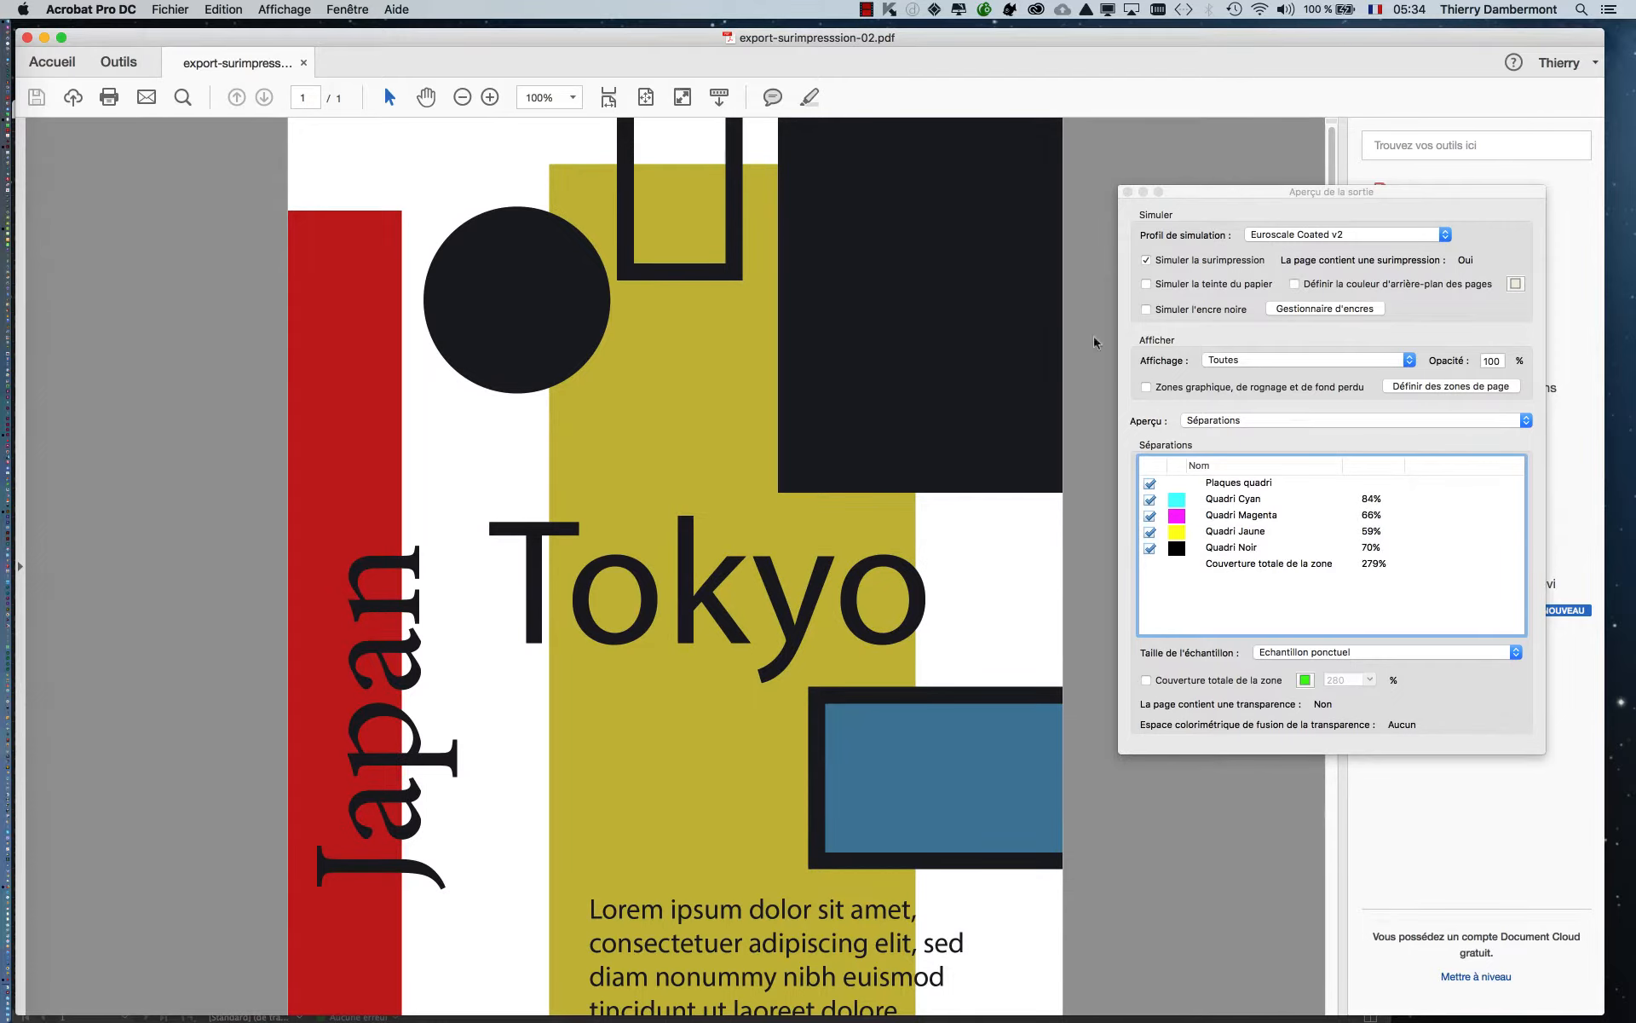
mouse_move(1181, 192)
mouse_down()
mouse_move(1160, 193)
mouse_move(1187, 197)
mouse_move(1182, 164)
mouse_up()
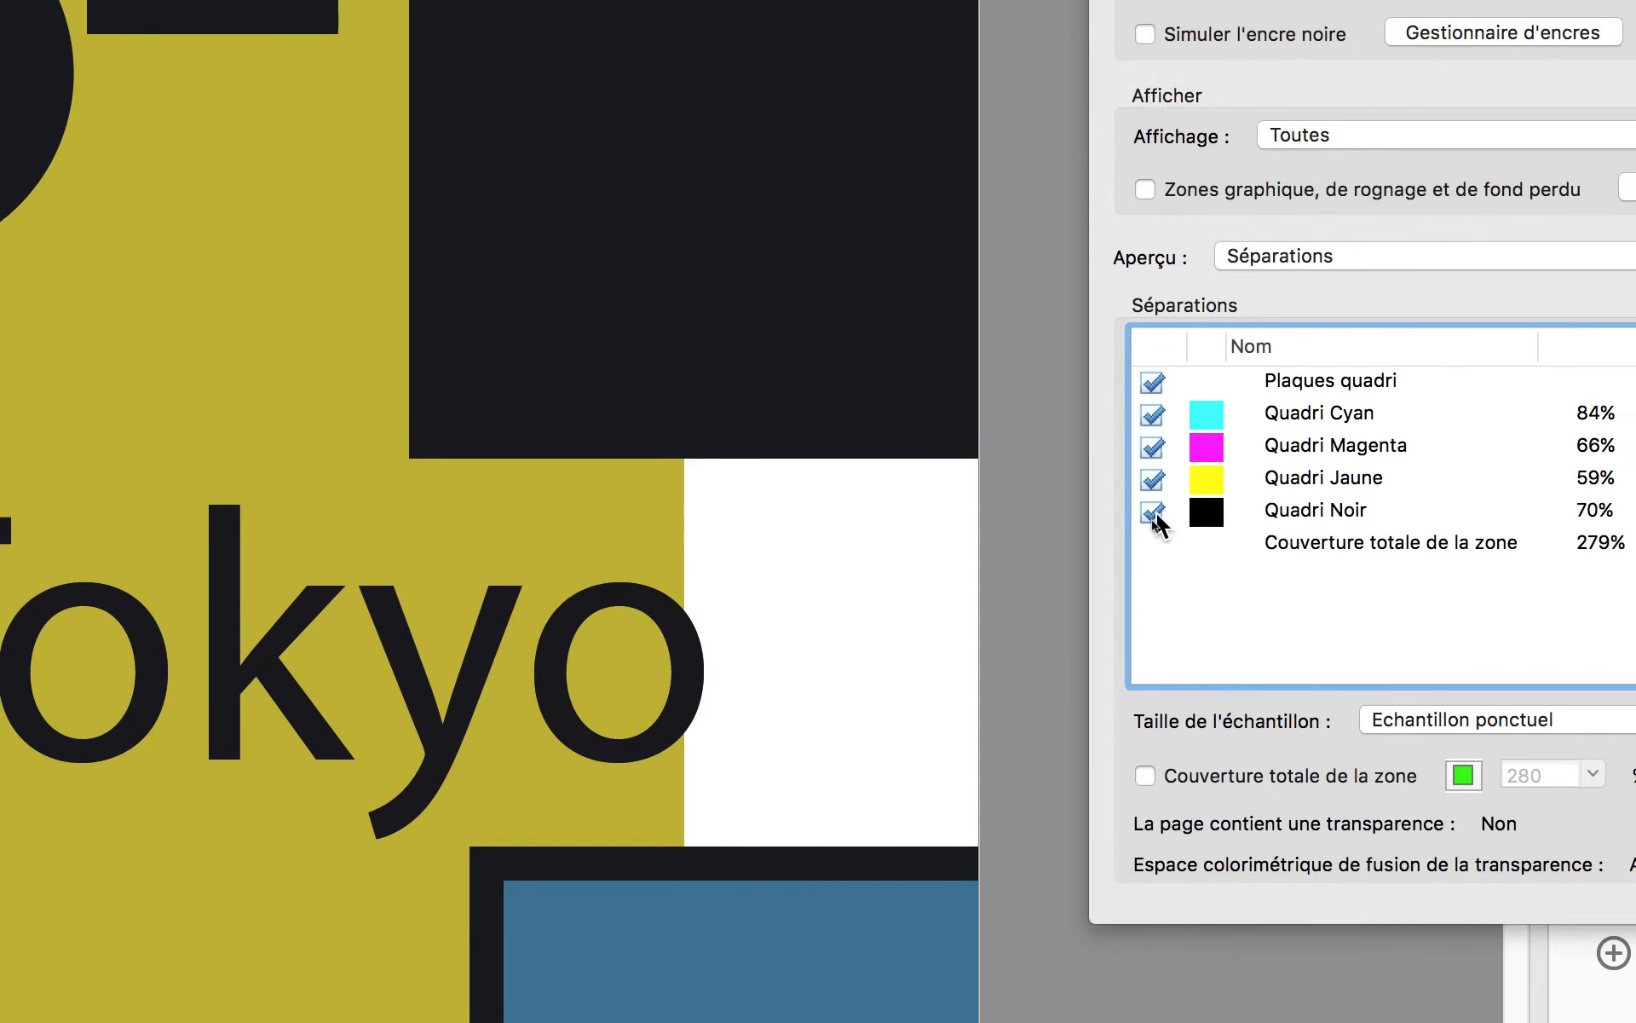
click(1194, 452)
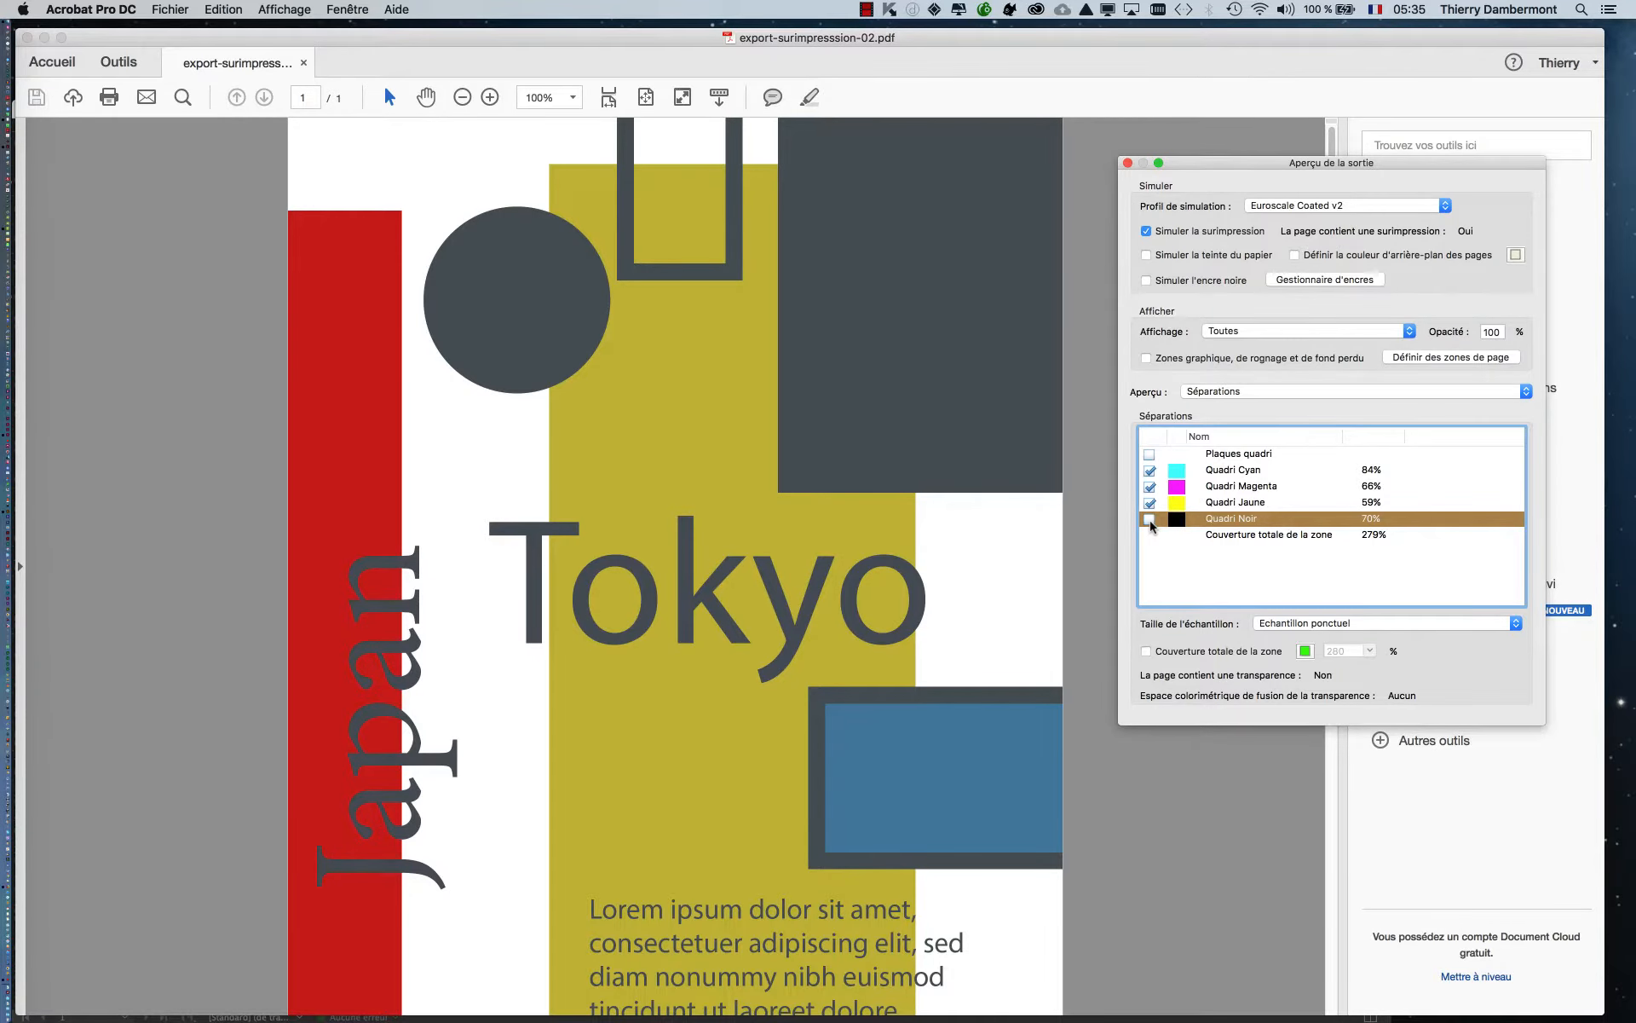
click(1149, 519)
click(1149, 519)
click(1149, 520)
click(1149, 519)
click(1149, 519)
click(1150, 520)
click(1150, 520)
click(1150, 520)
click(1150, 520)
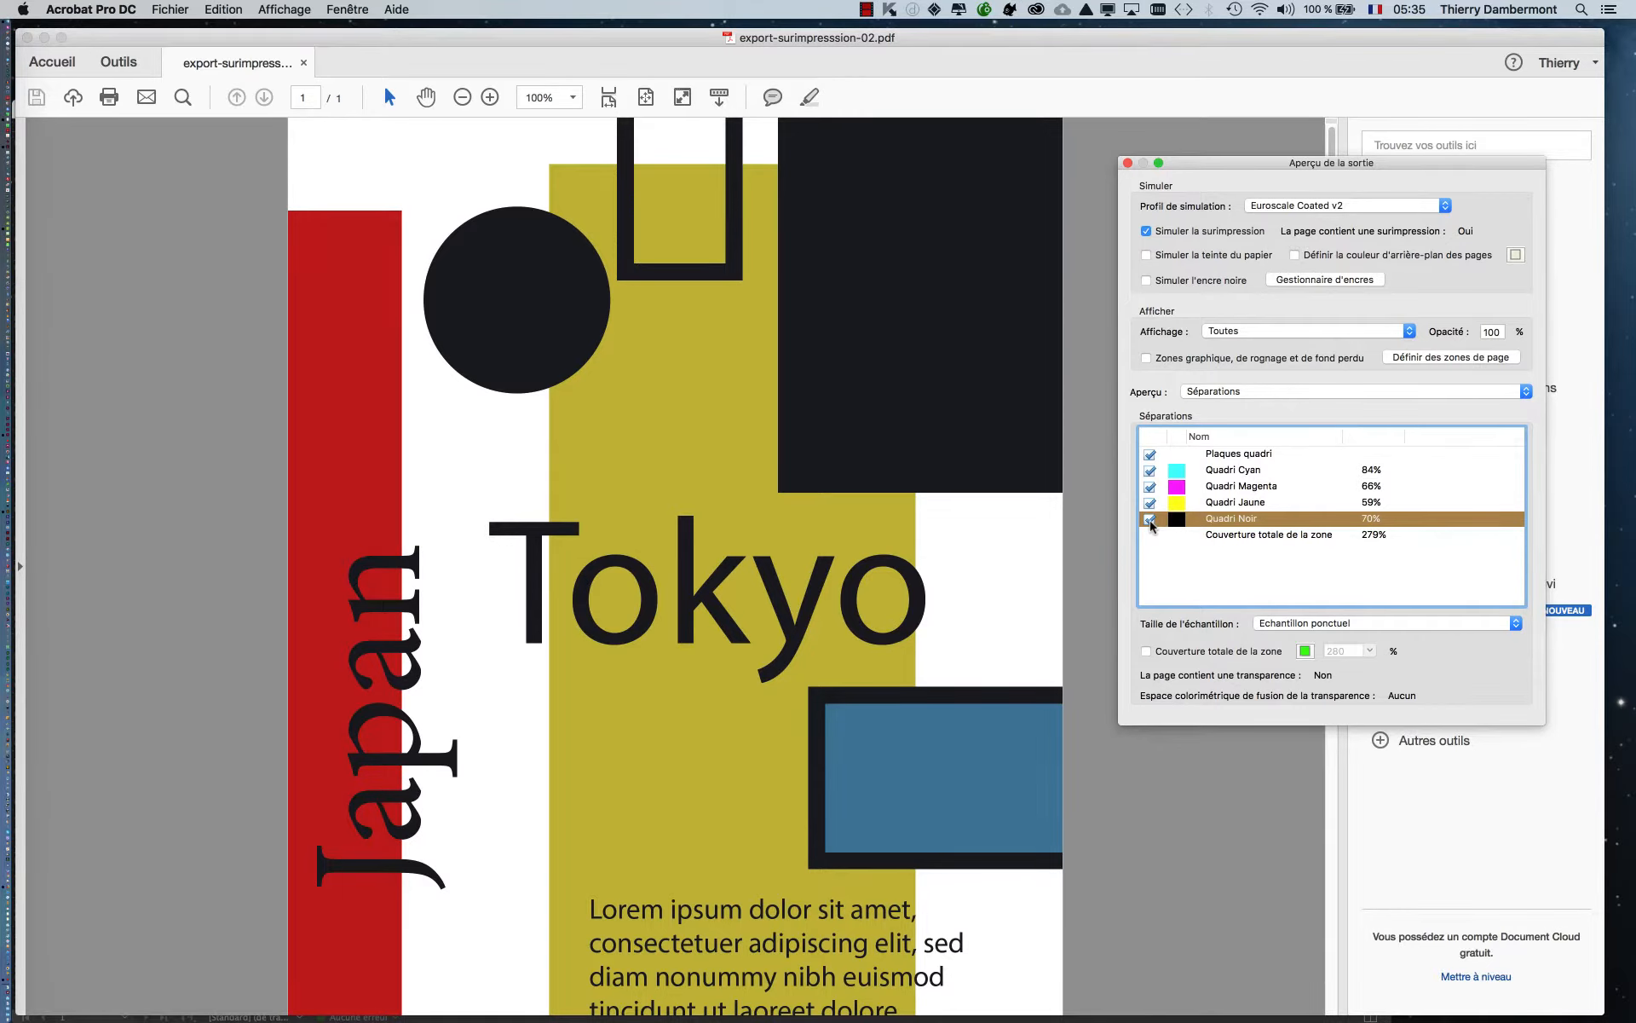
click(1150, 519)
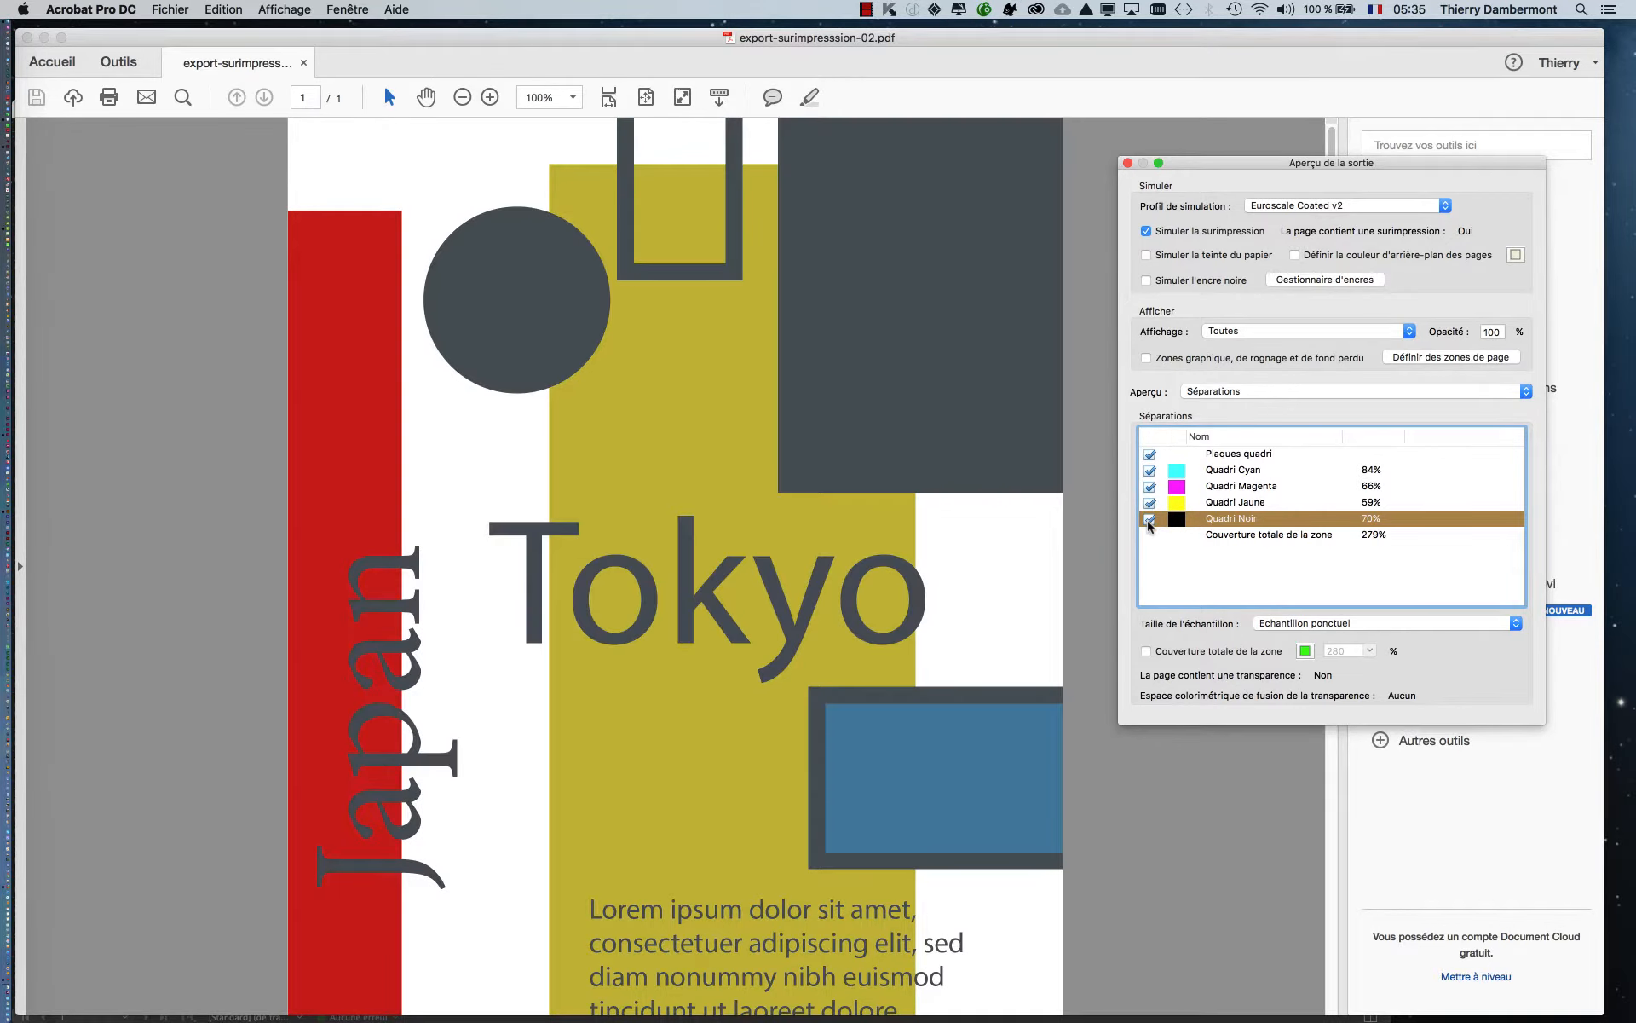
click(1150, 520)
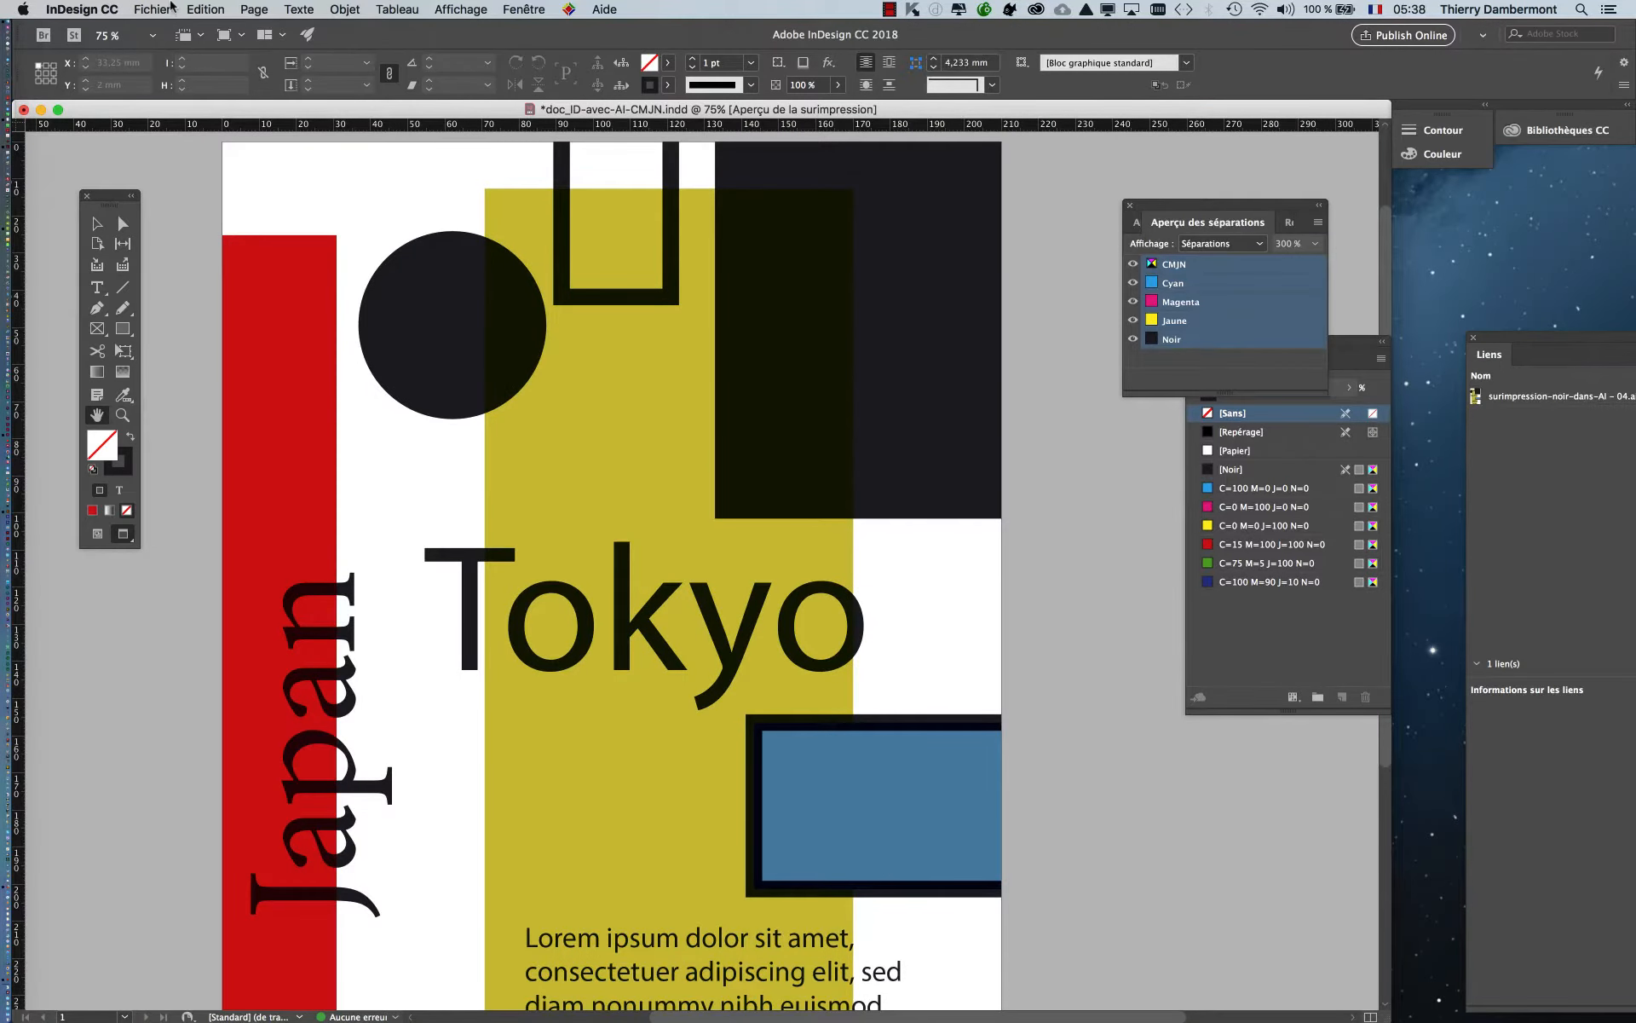
Check the CMYK working space in InDesign's colour settings, leaving them unsaved
click(152, 10)
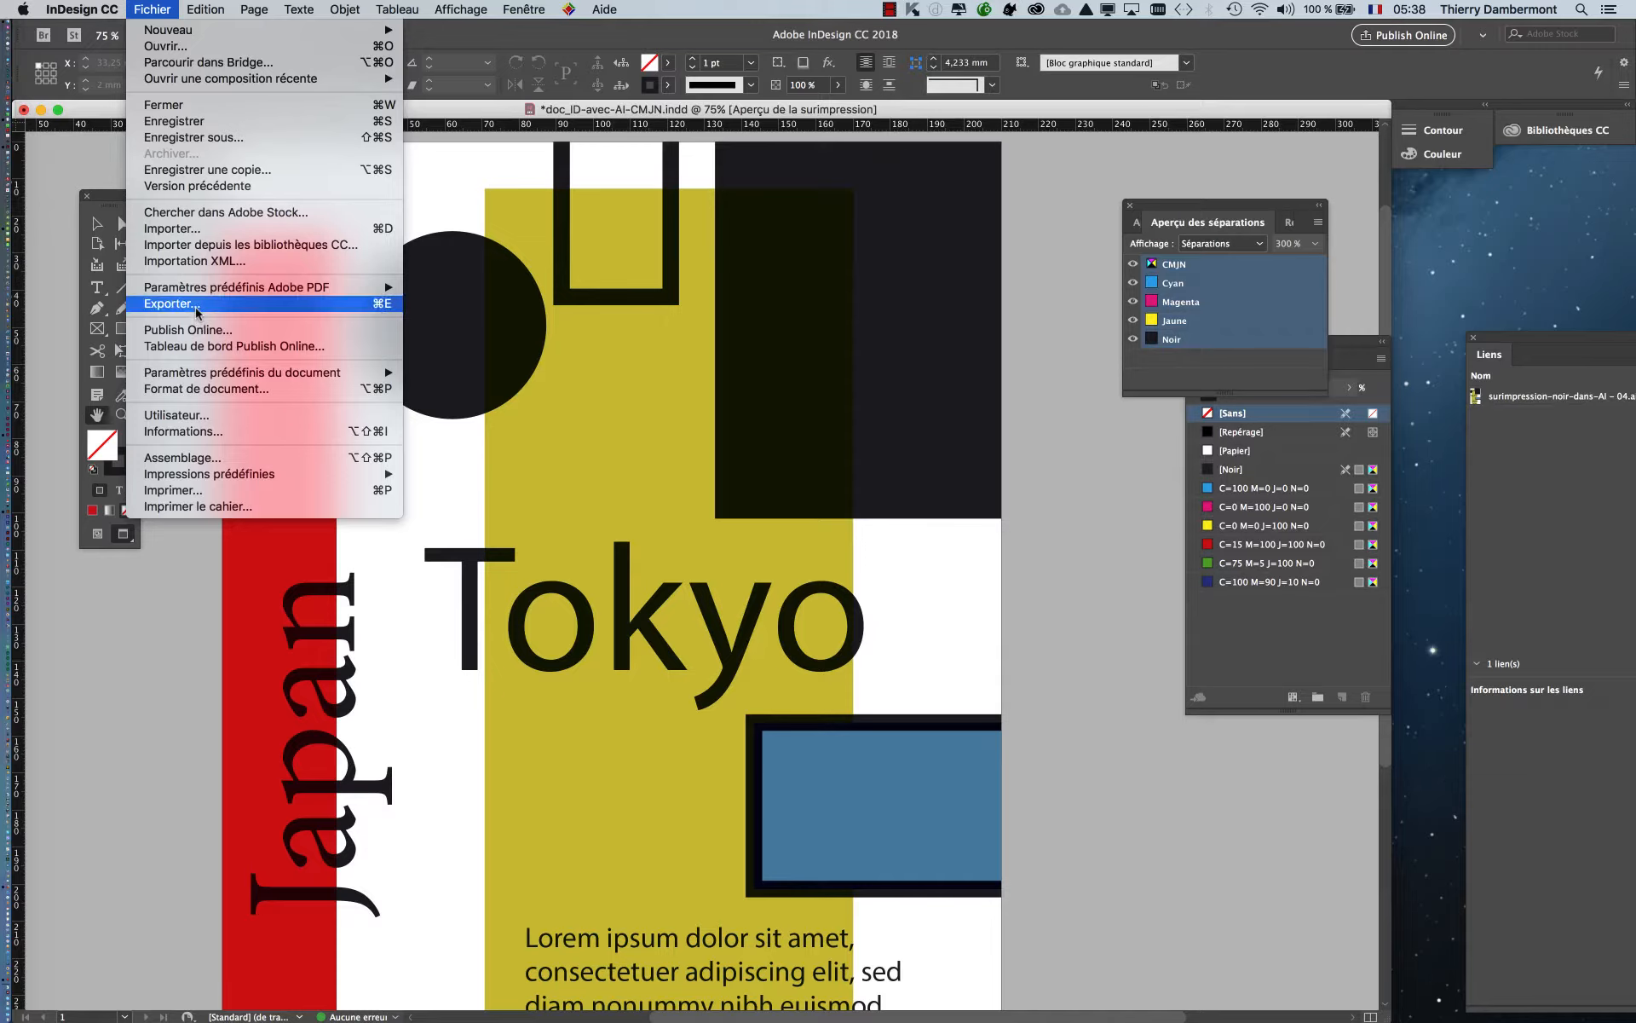
click(464, 306)
click(205, 9)
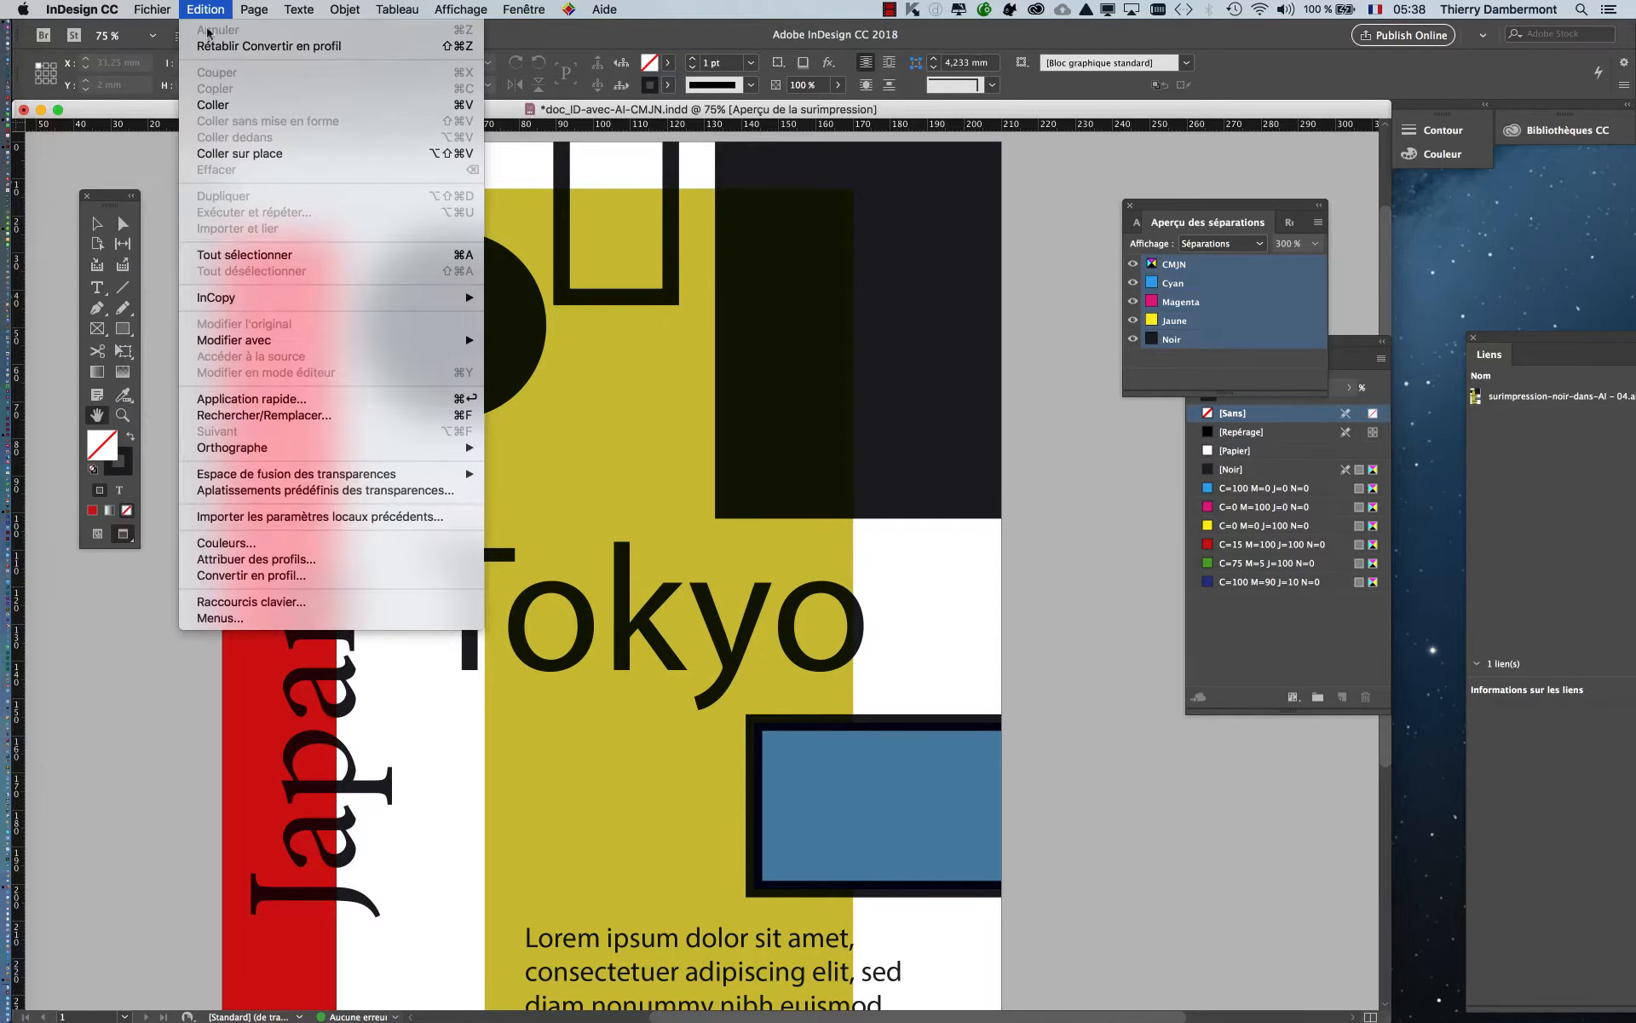
click(299, 544)
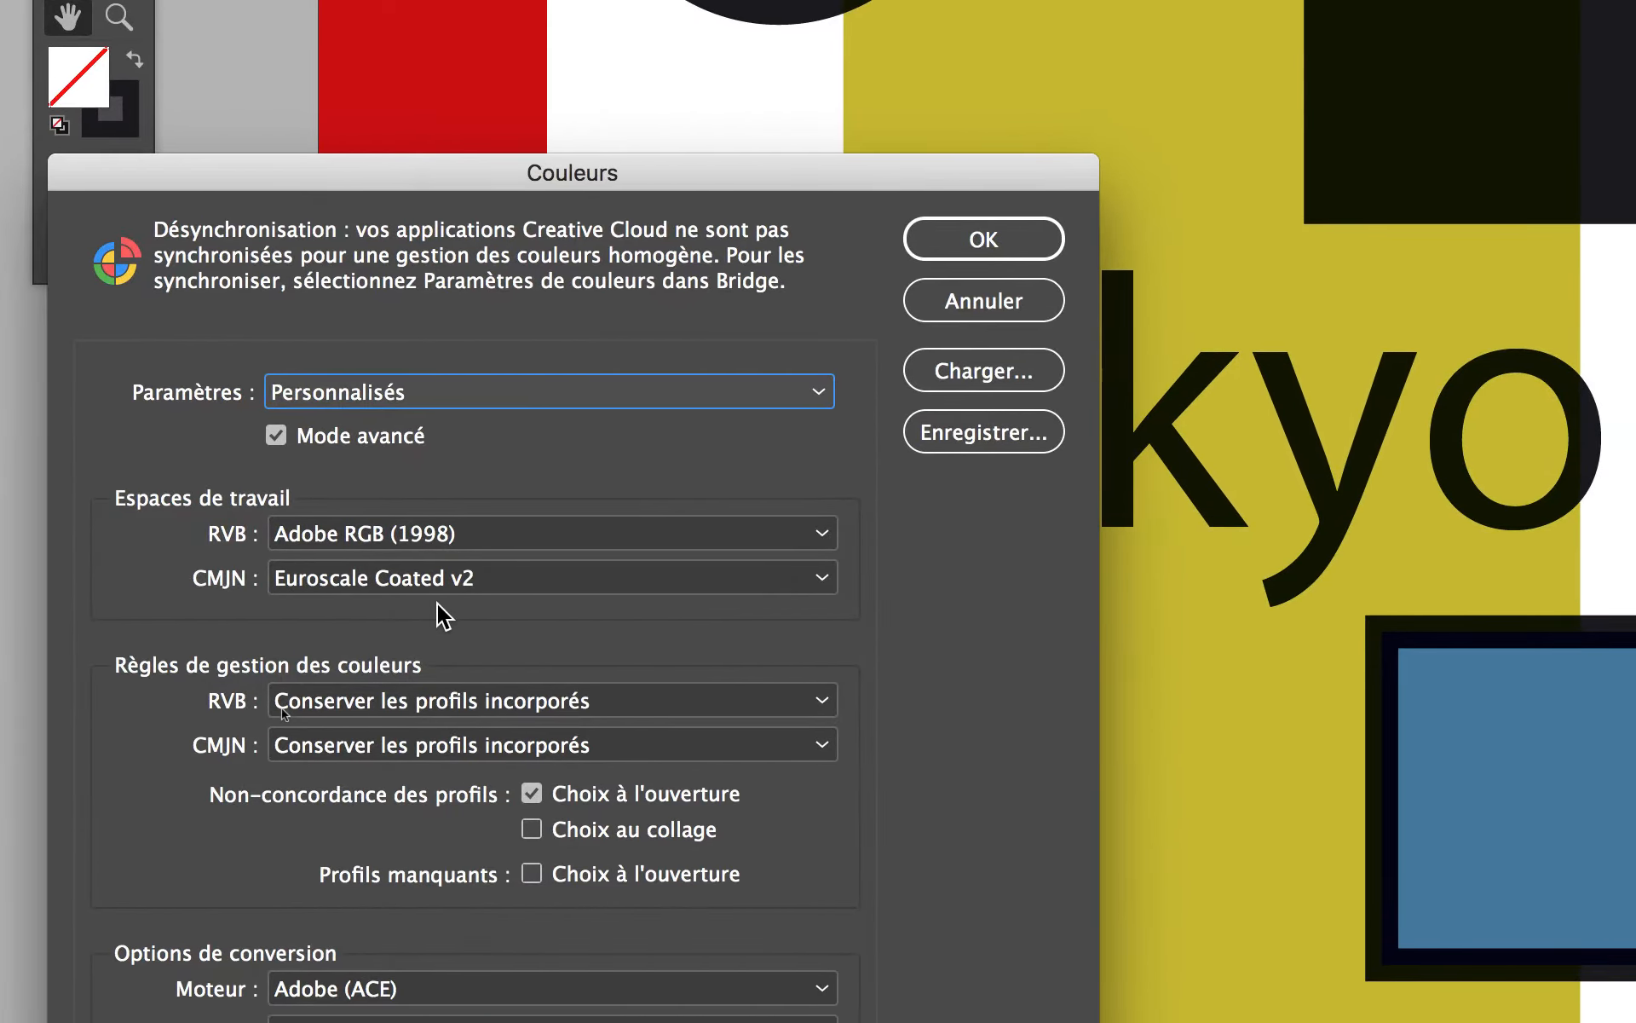
key(alt+super+8)
click(555, 556)
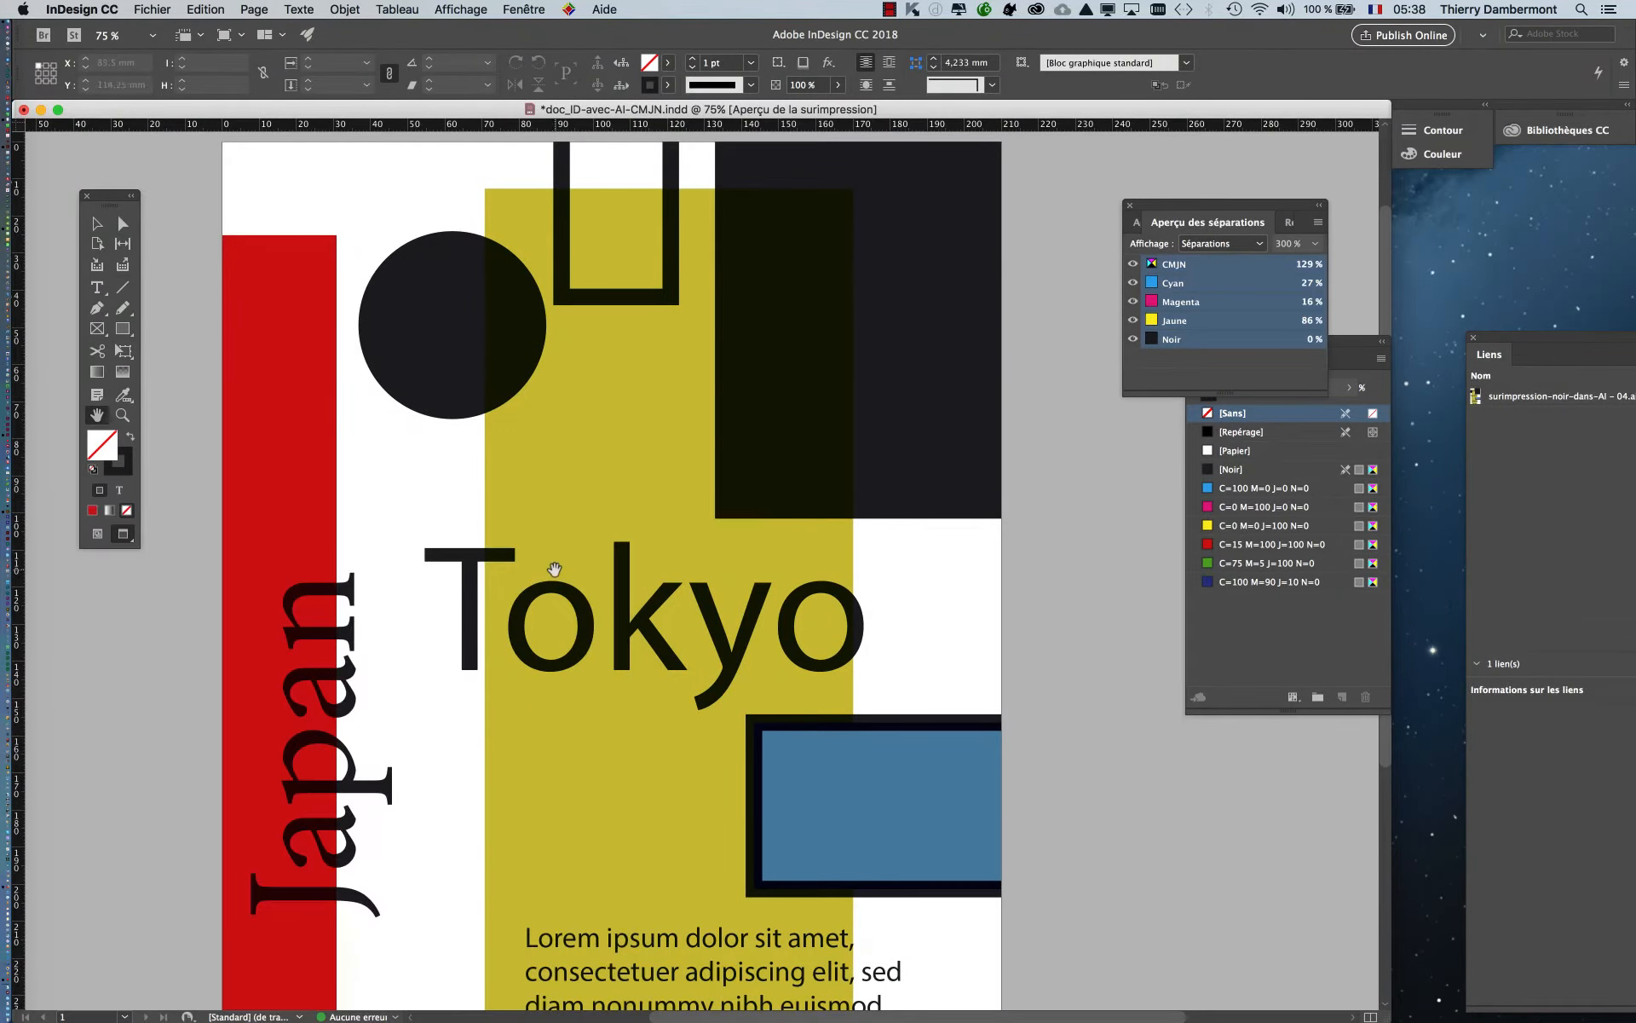
Start a PDF export named export-surimpresssion-03.pdf in the images-demo folder, replacing the existing file
click(161, 6)
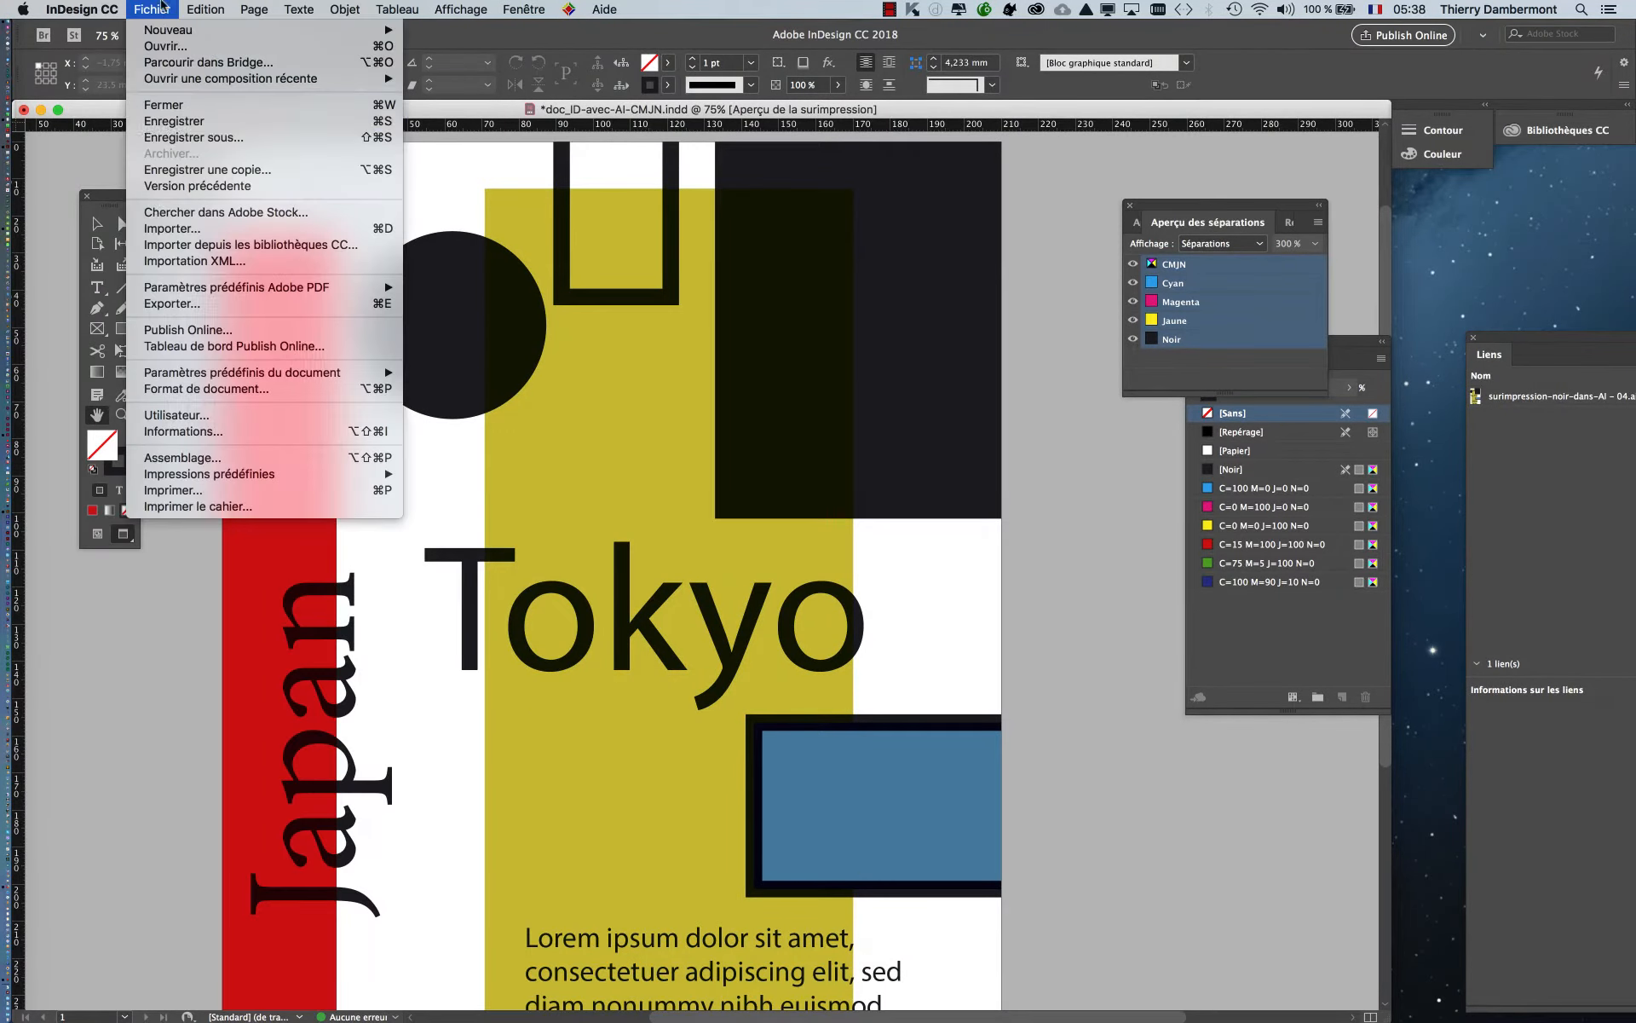
click(182, 306)
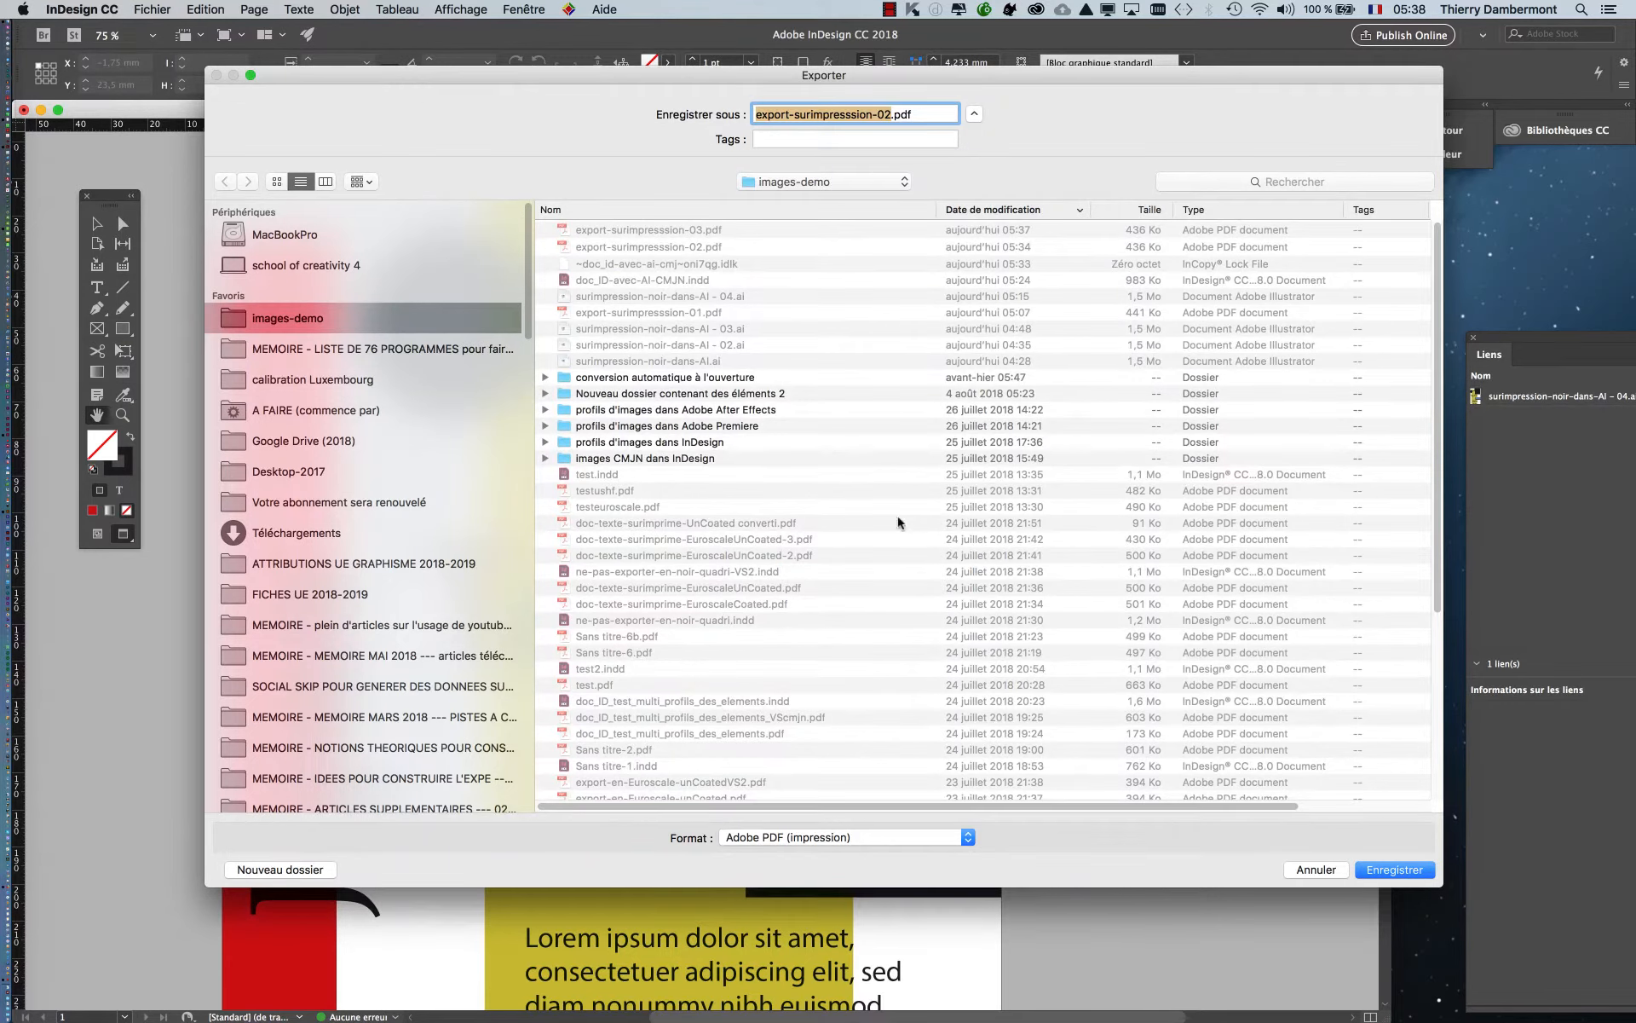
click(892, 114)
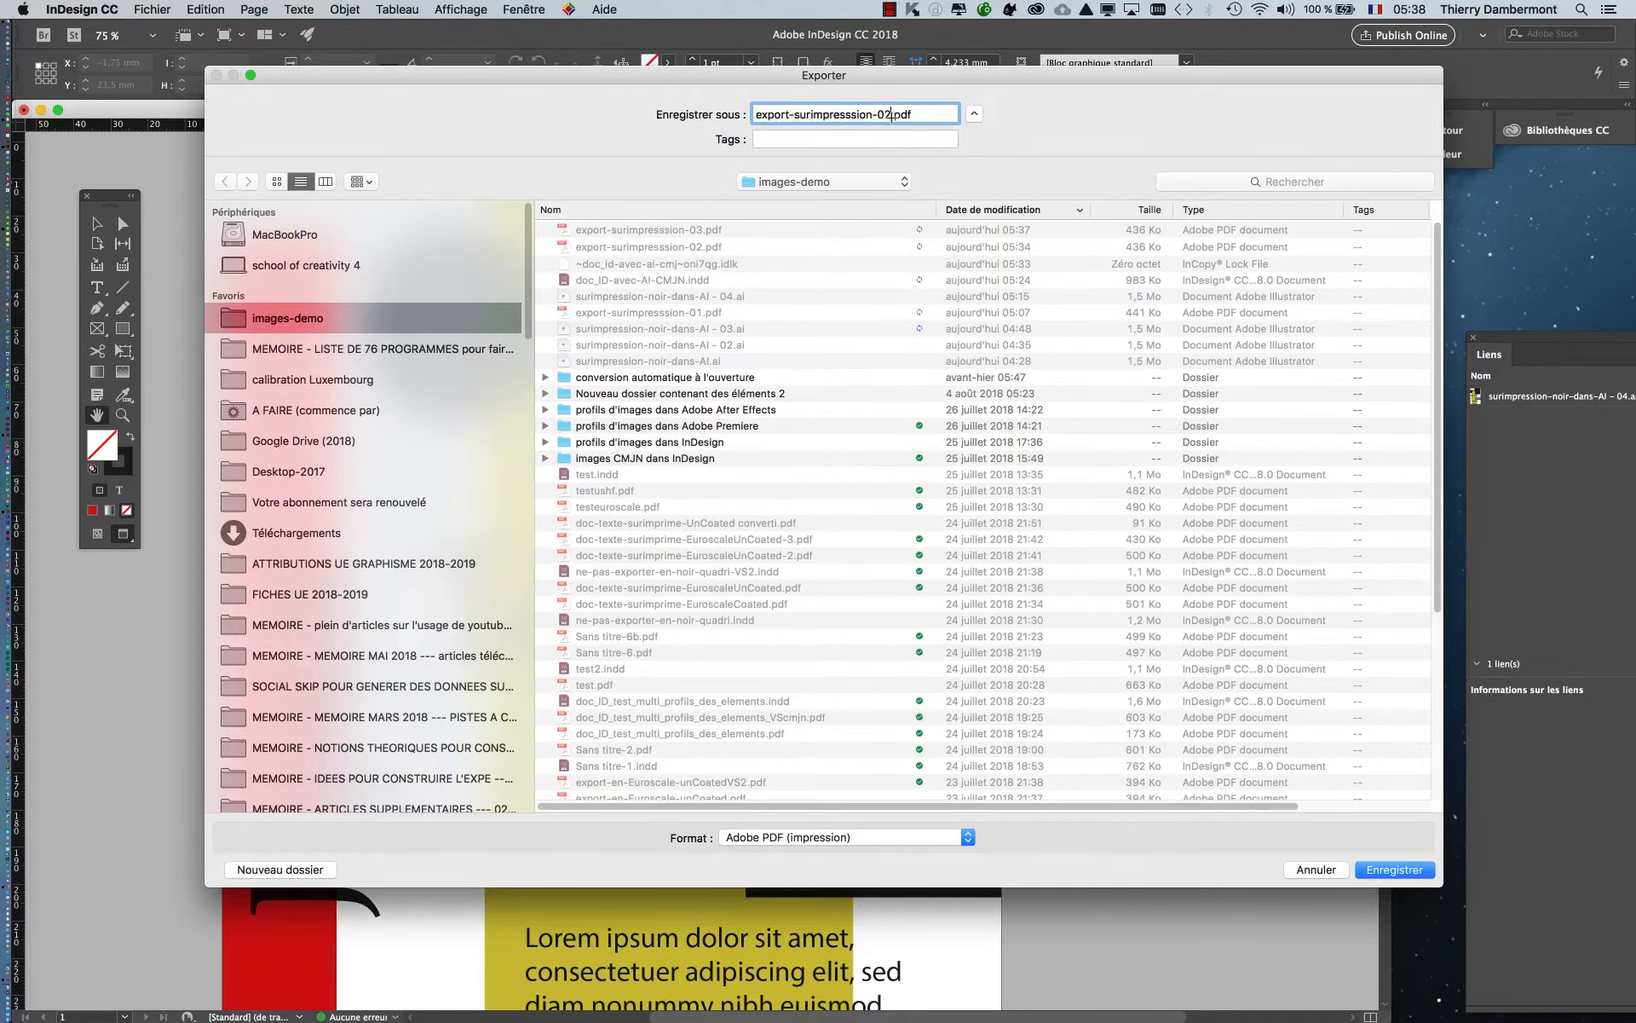
key(BackSpace)
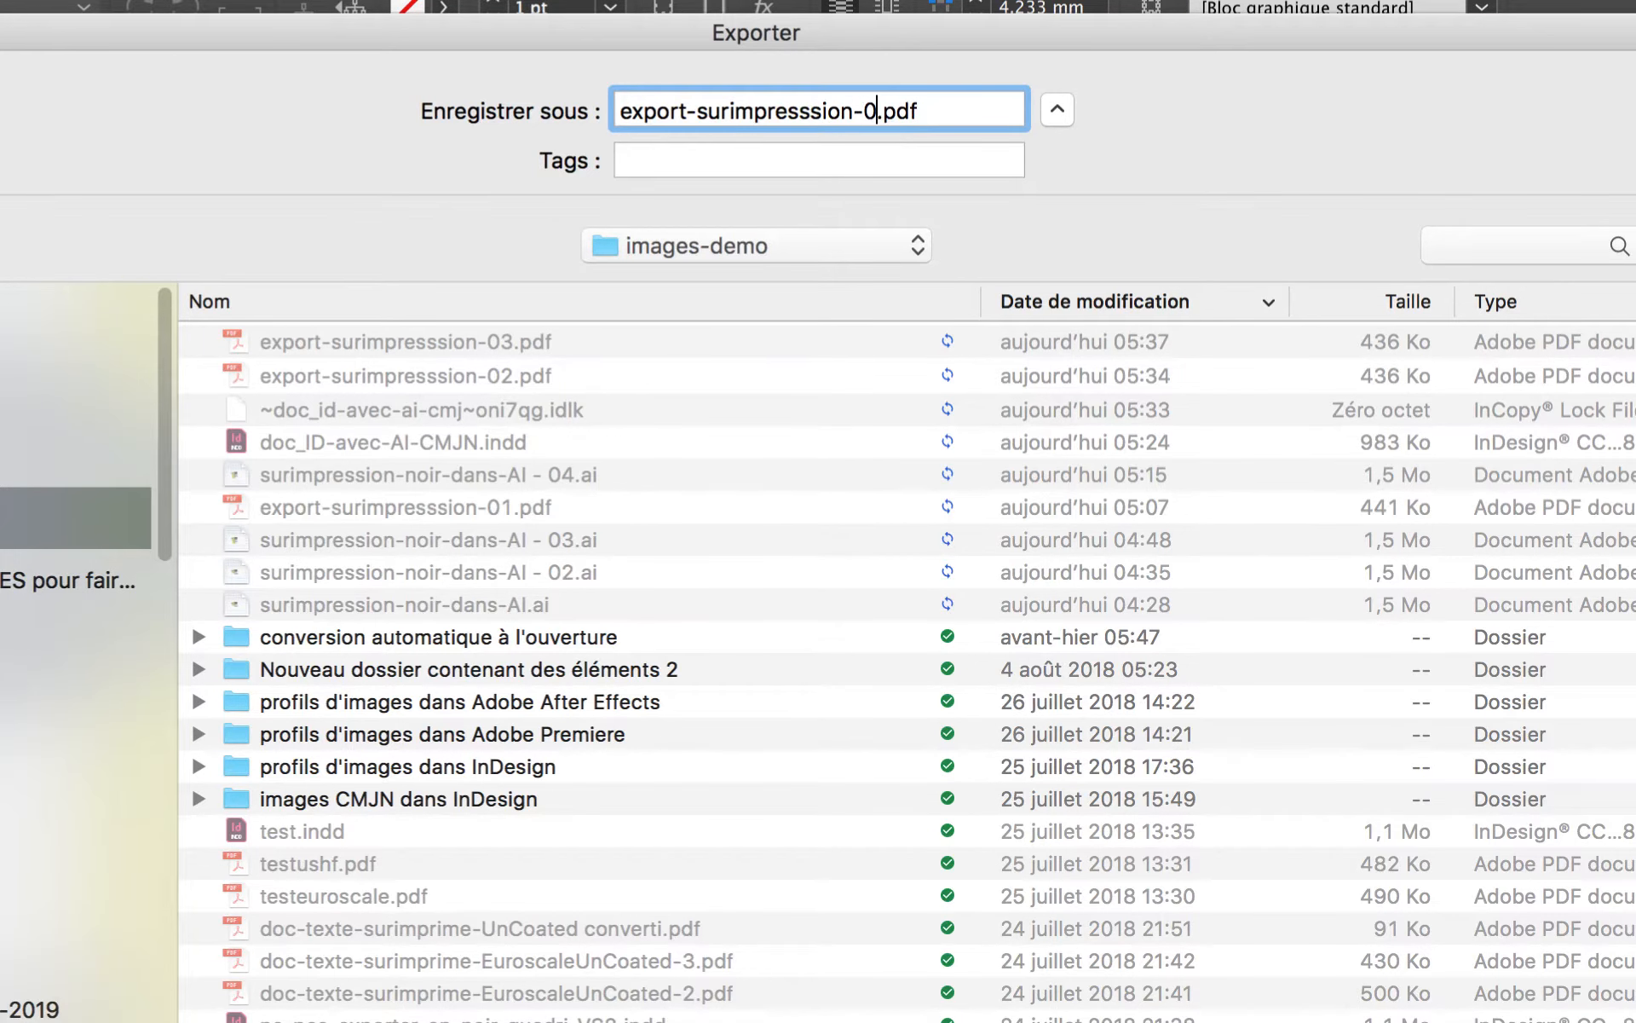
text(3)
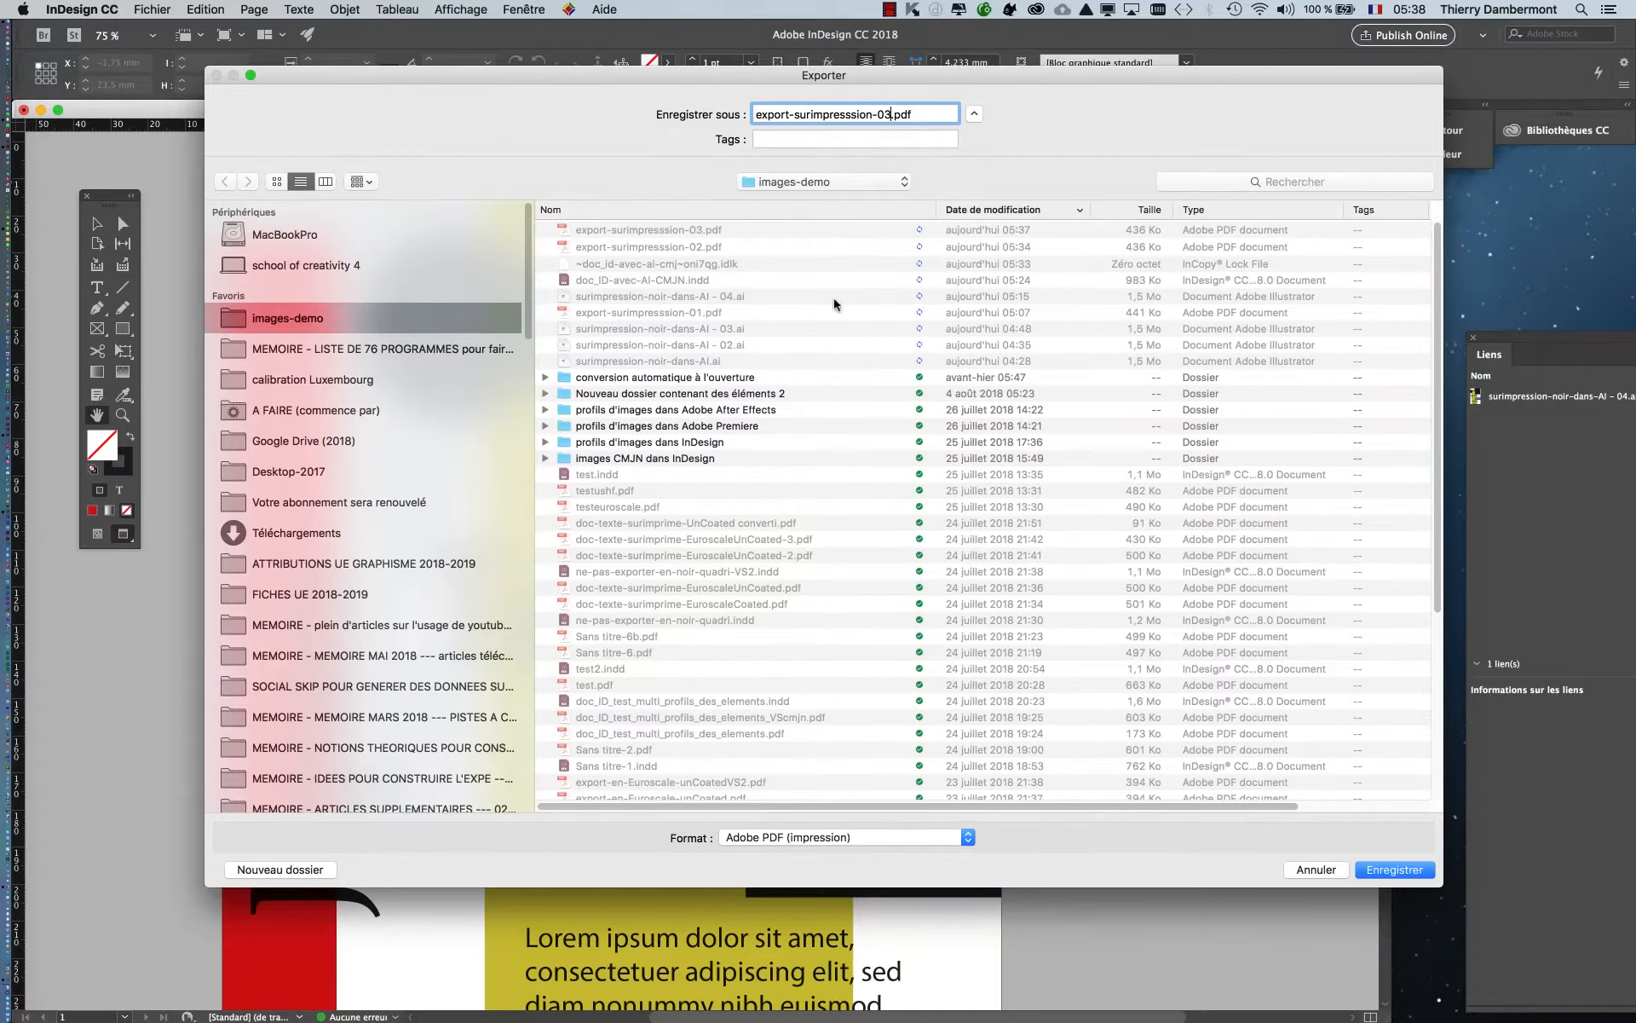
click(1390, 871)
click(937, 191)
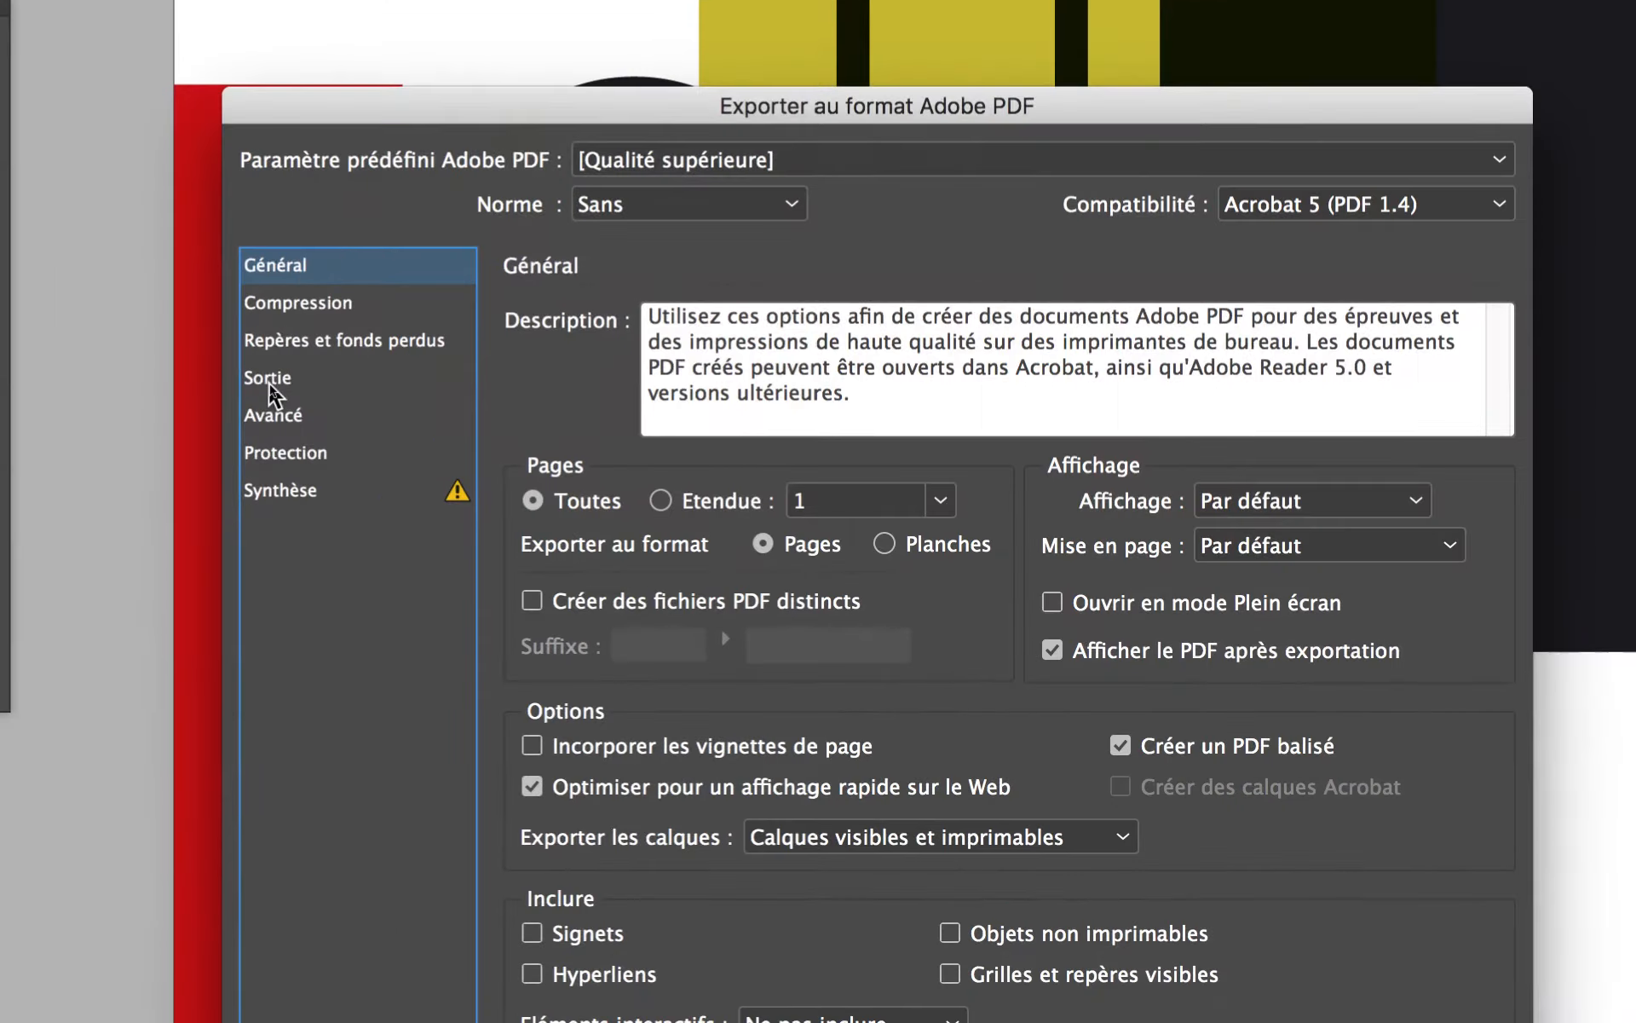
Set the output colour conversion to Convertir vers la destination with Euroscale Coated v2 and export the PDF
click(269, 382)
click(1224, 355)
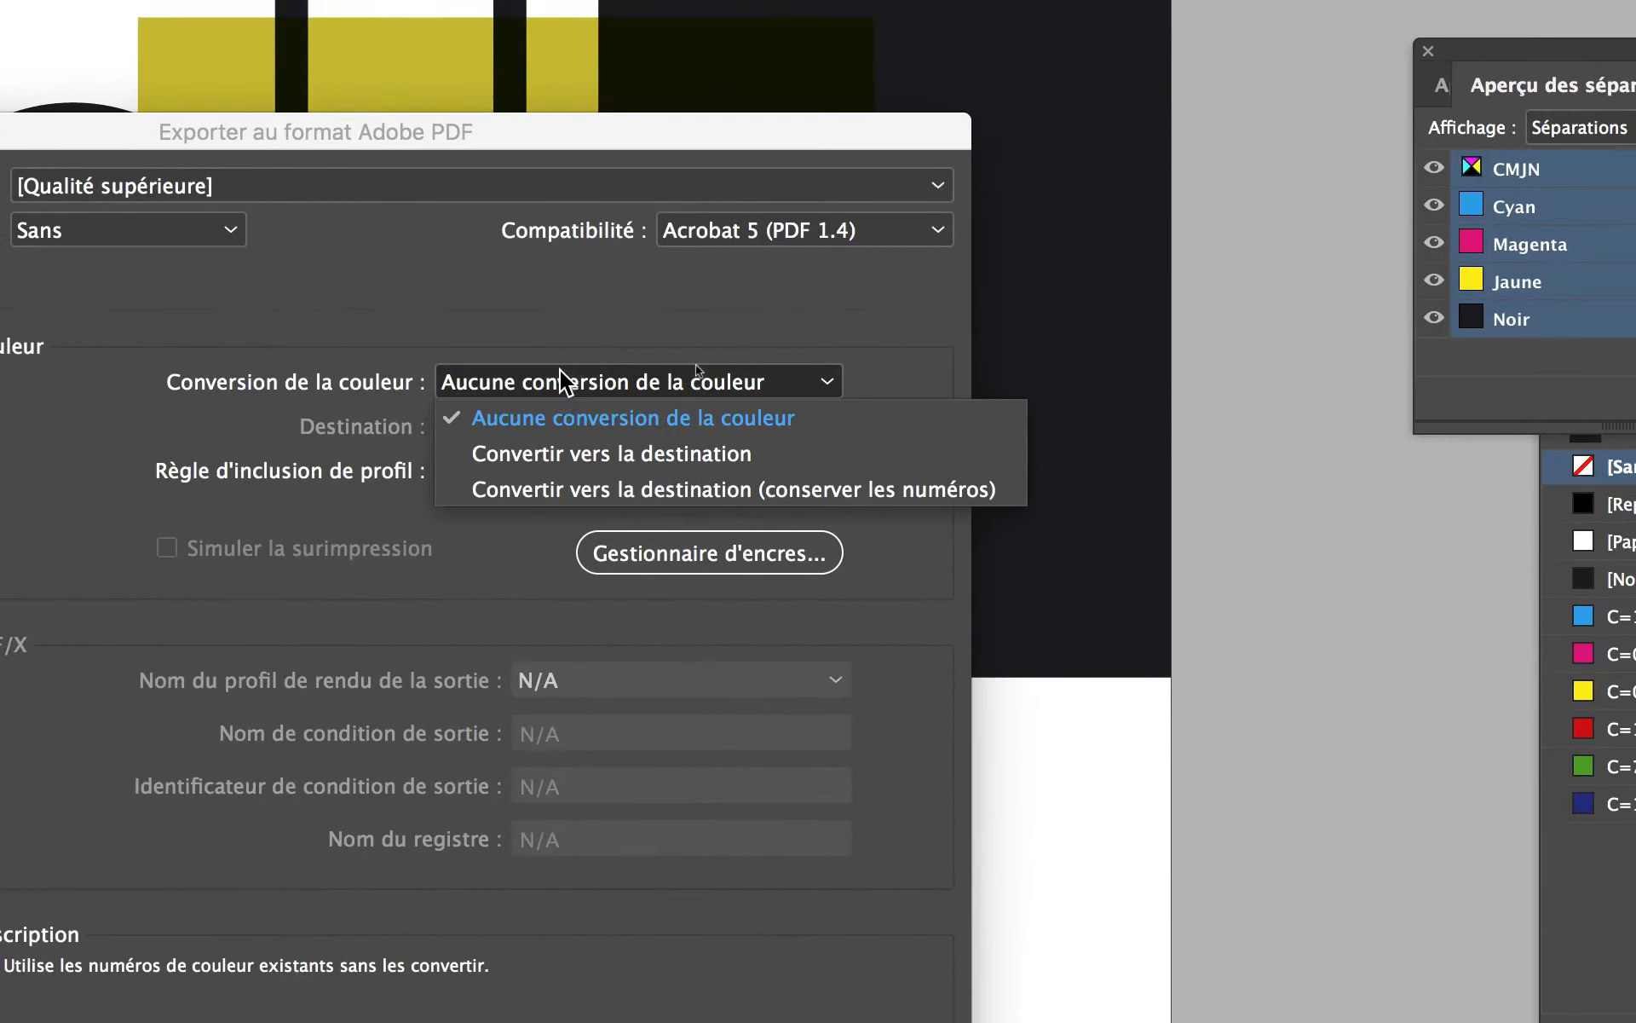
click(569, 406)
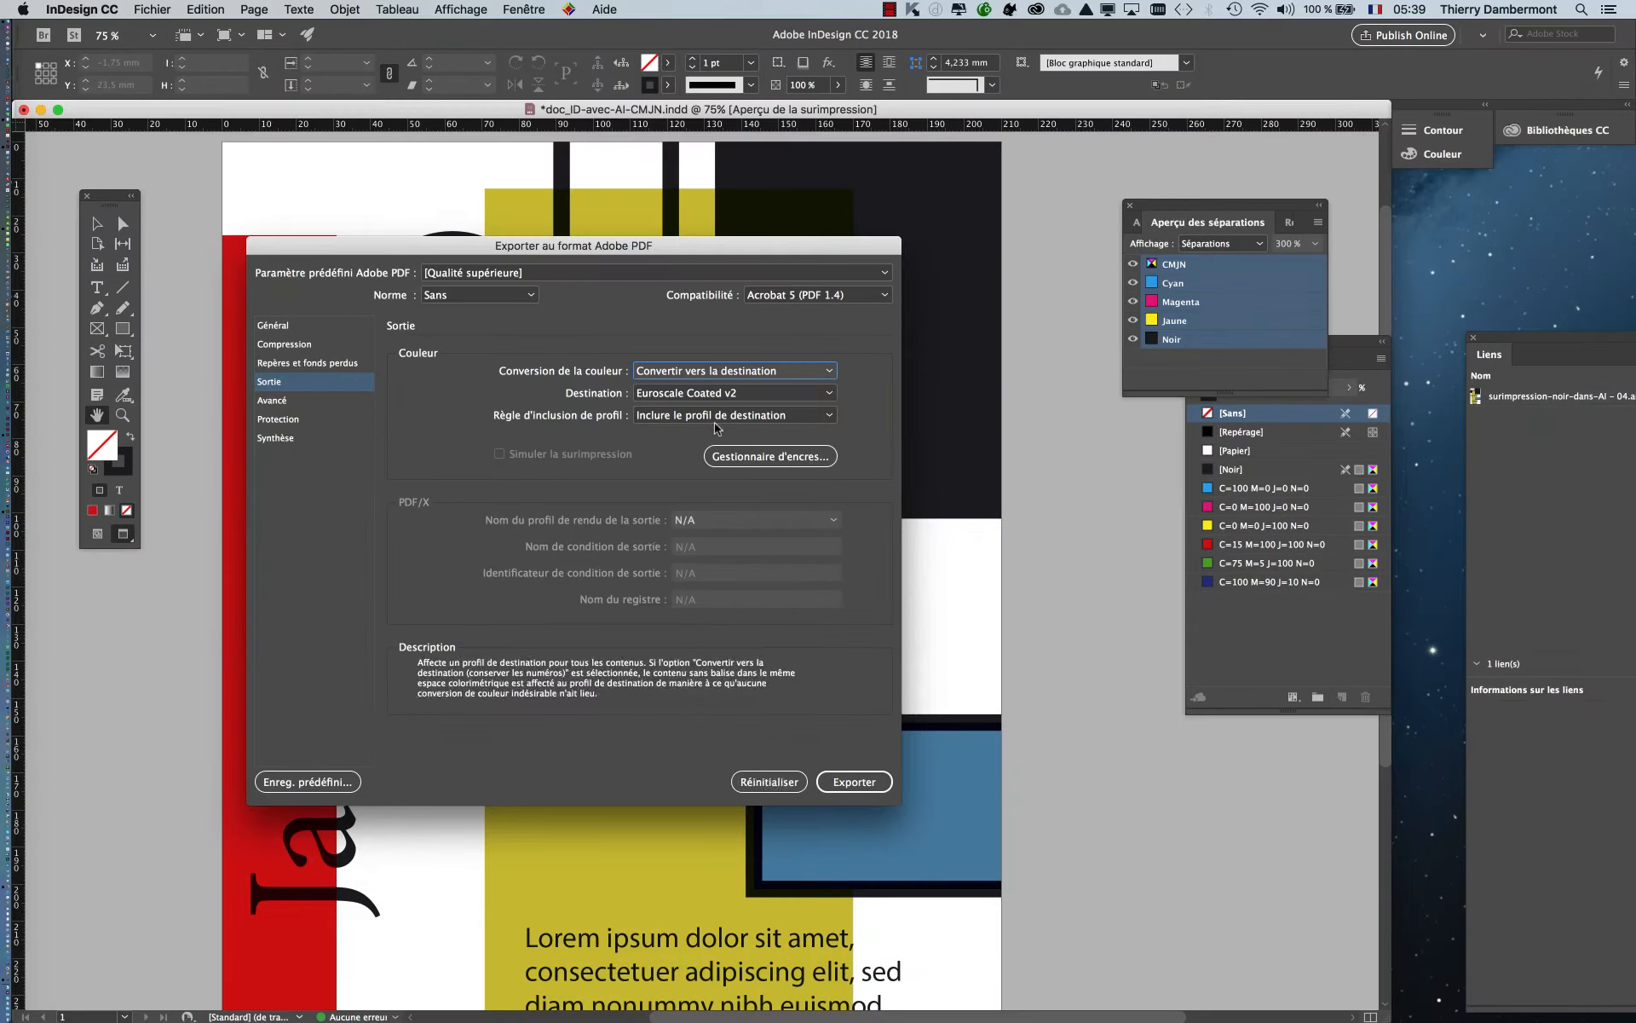
click(861, 782)
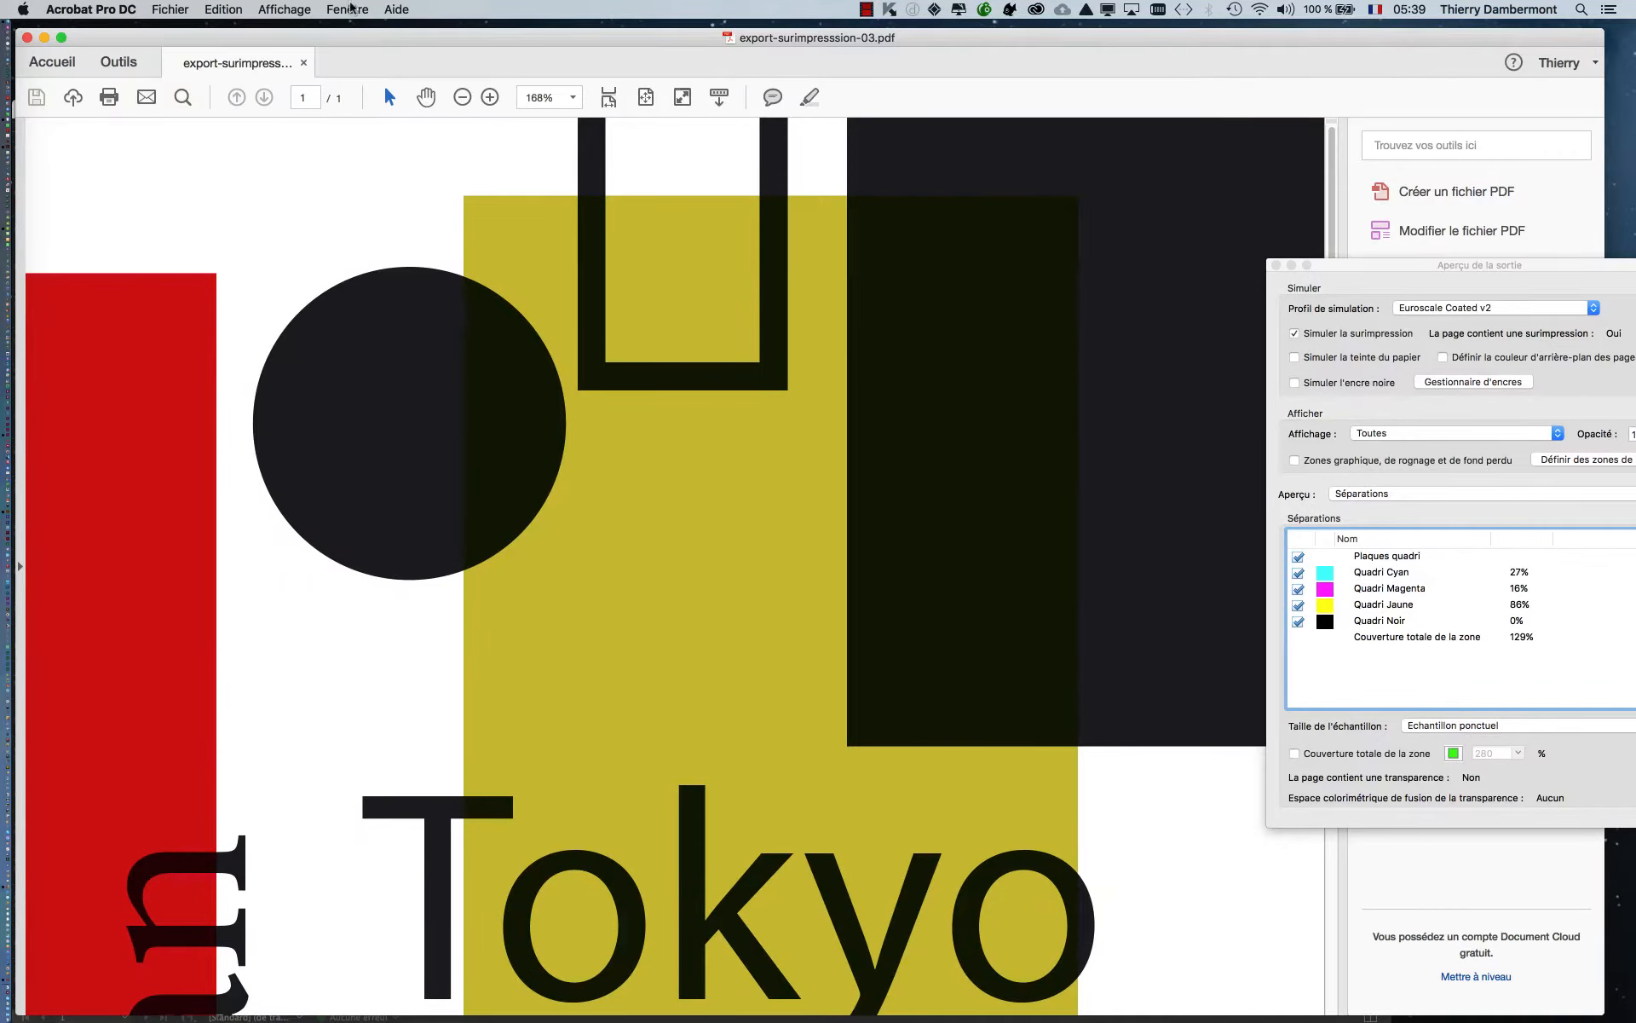
Examine the overprinting black in export-surimpresssion-03.pdf by hiding and showing the Quadri Noir plate, with the output preview moved beside the artwork
click(461, 97)
click(461, 97)
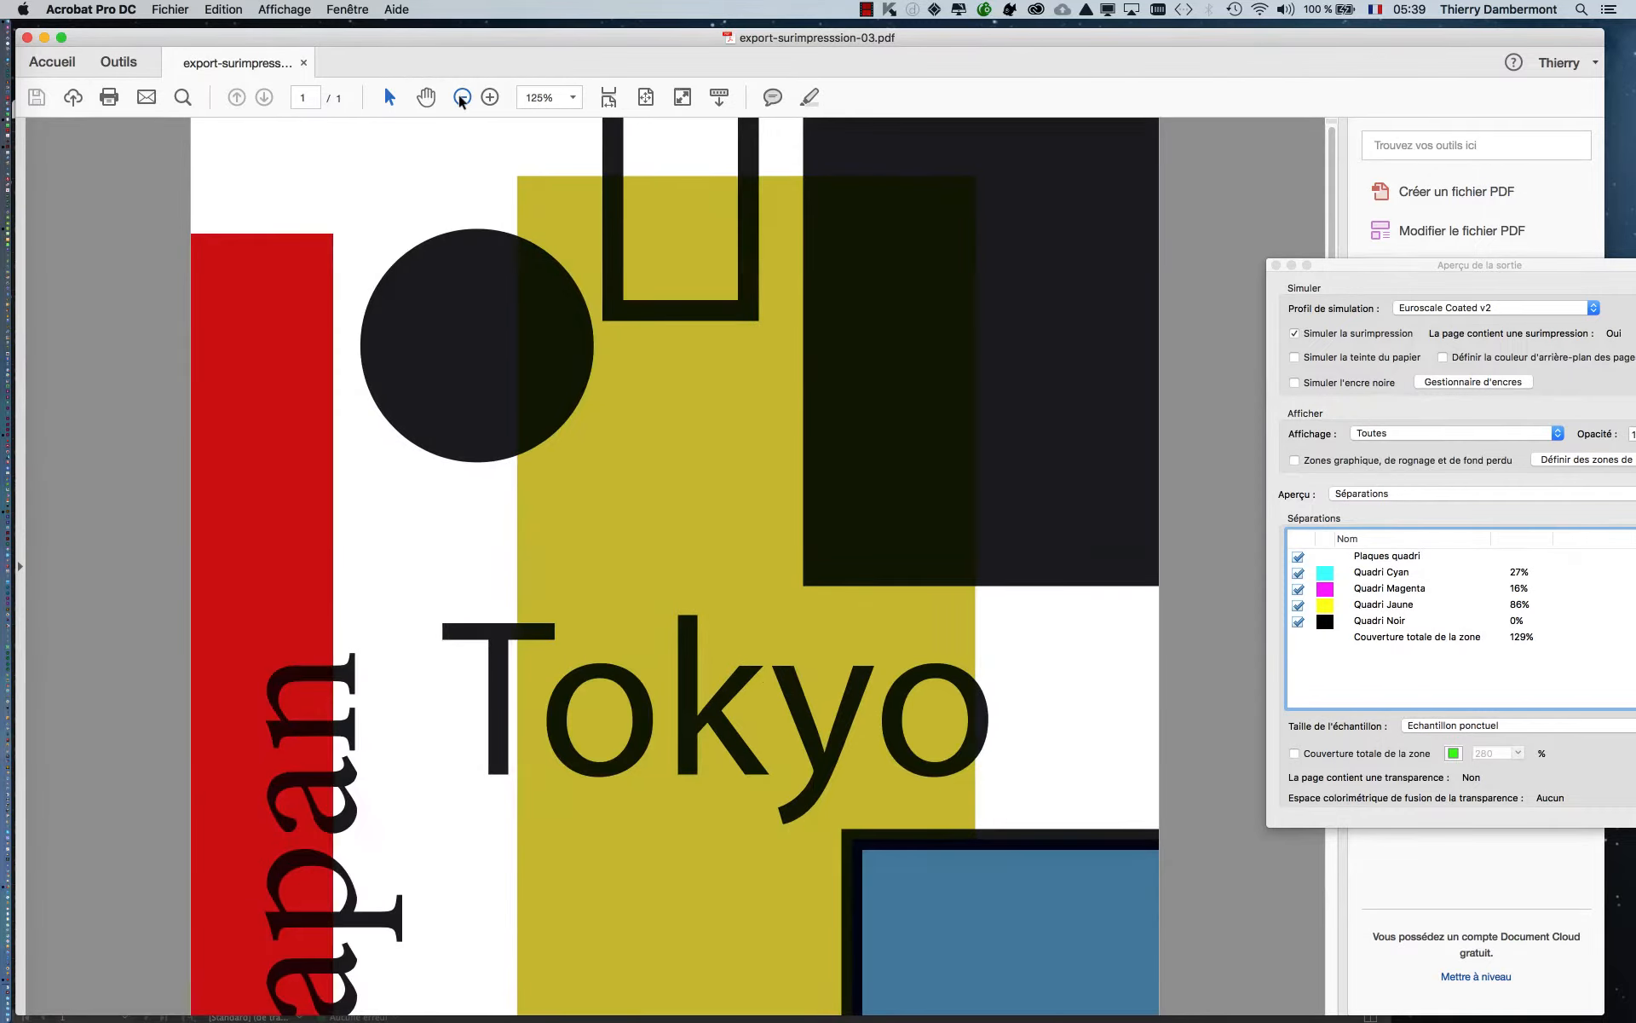
drag(1418, 264, 1330, 289)
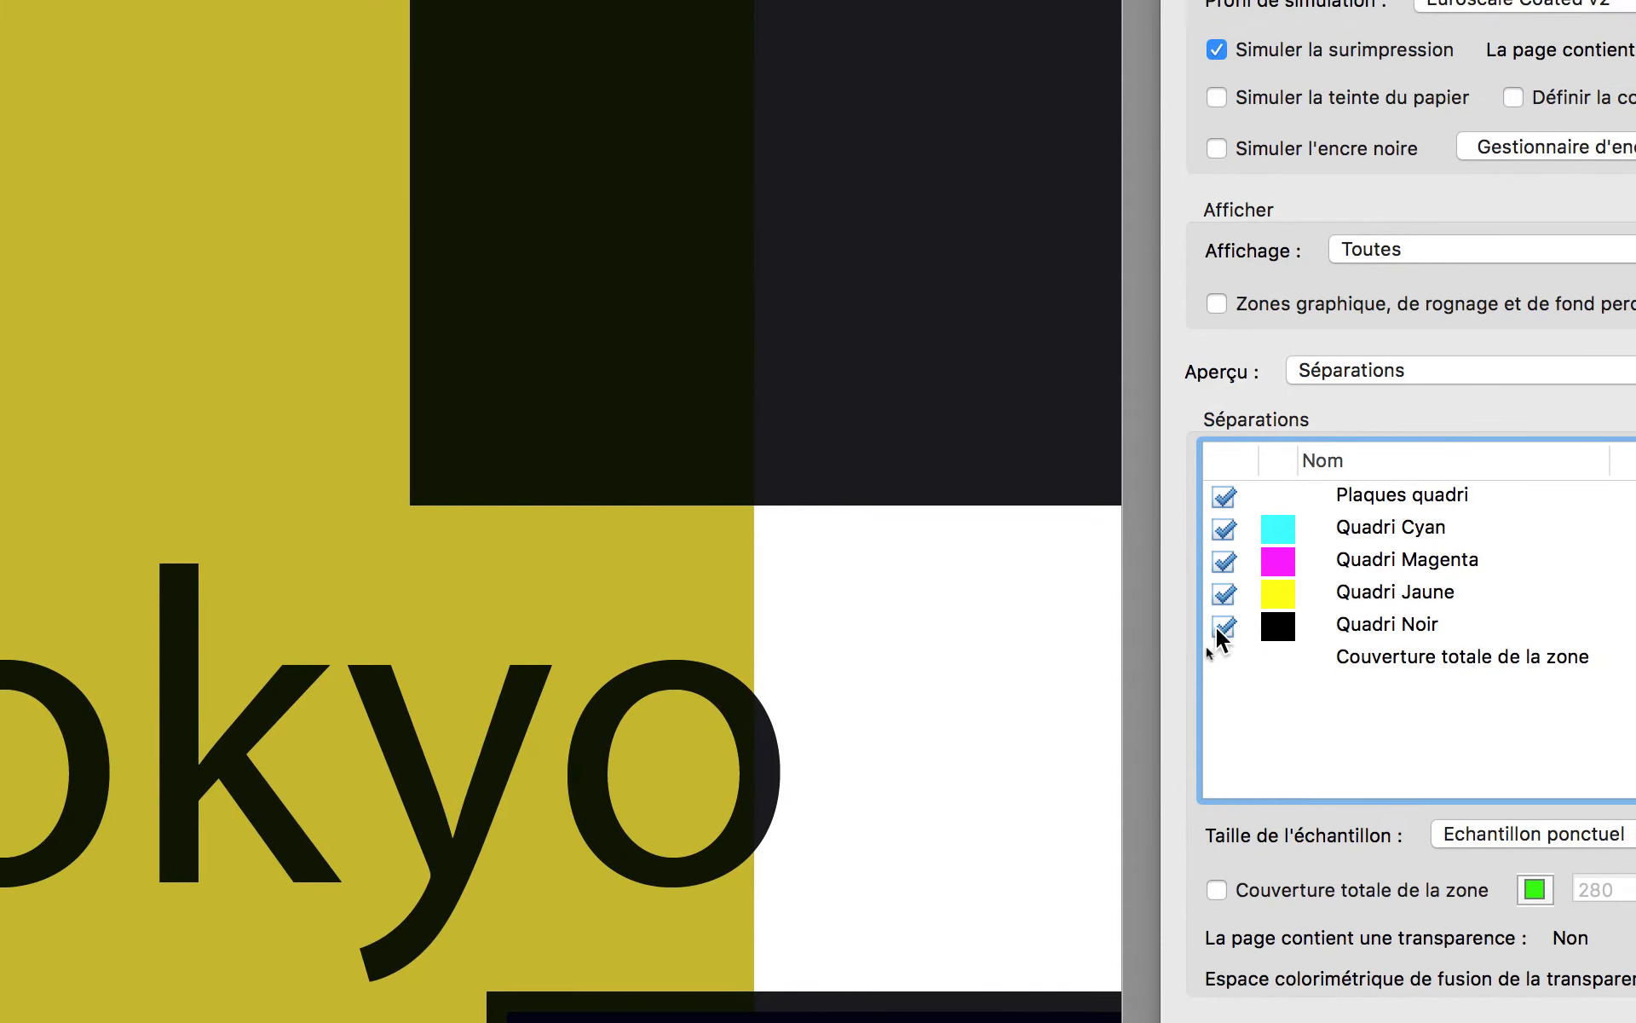
click(1098, 686)
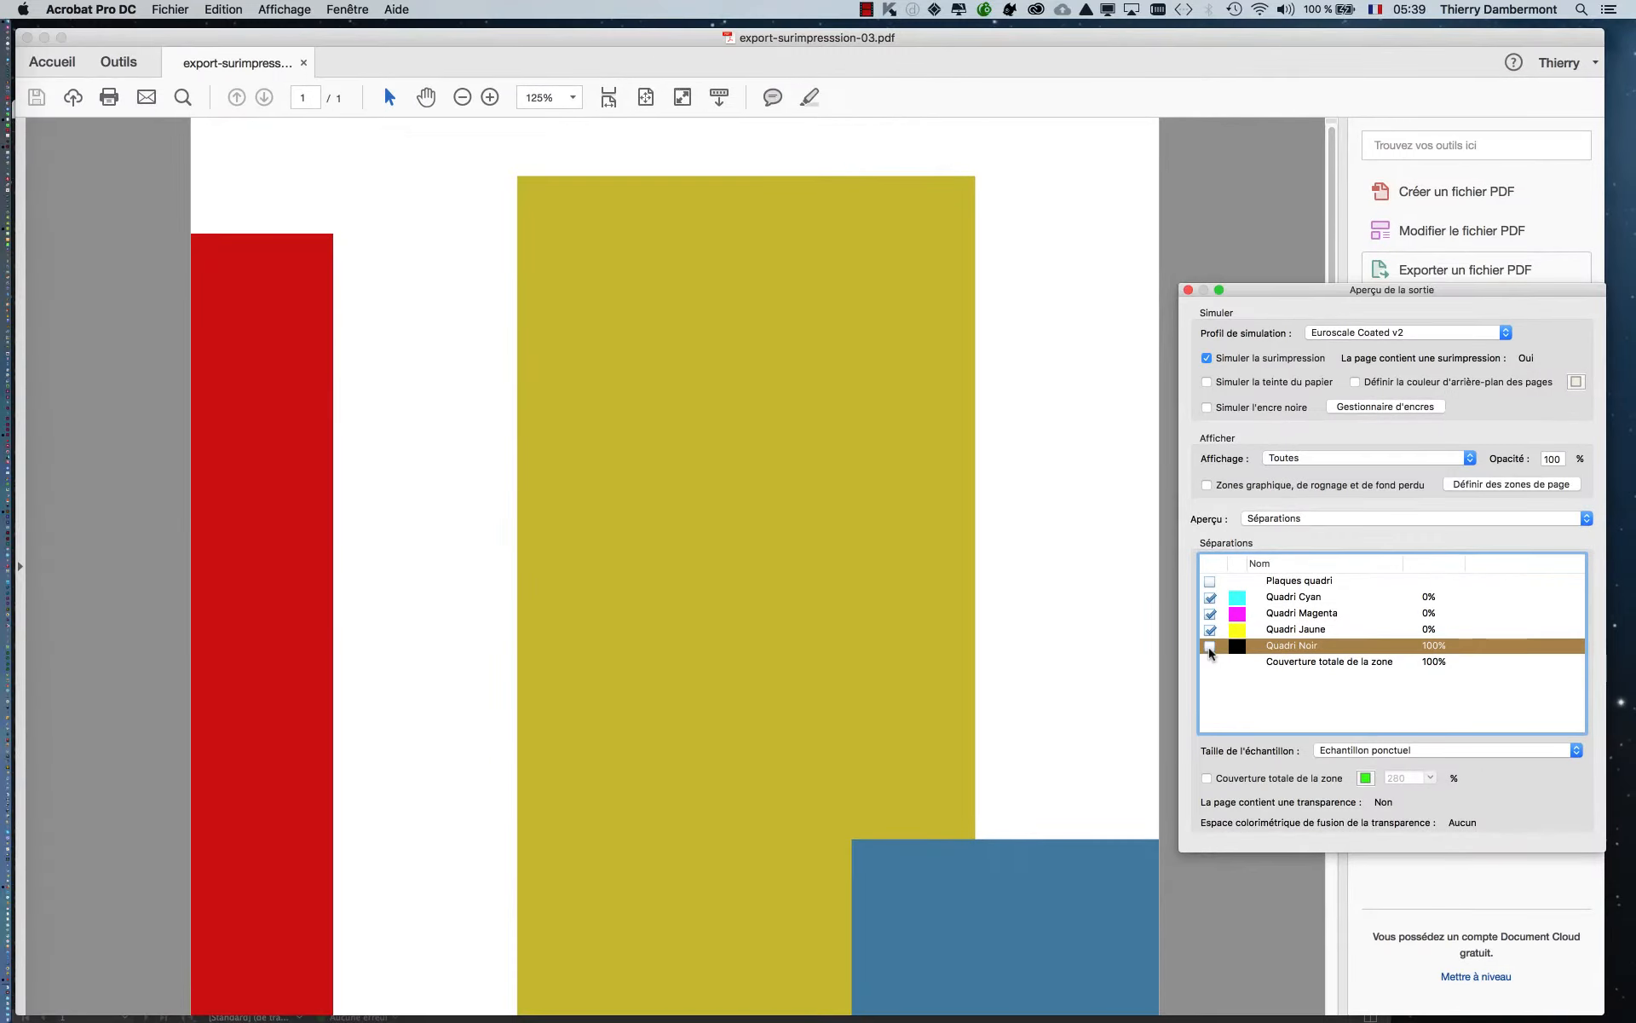
click(1209, 647)
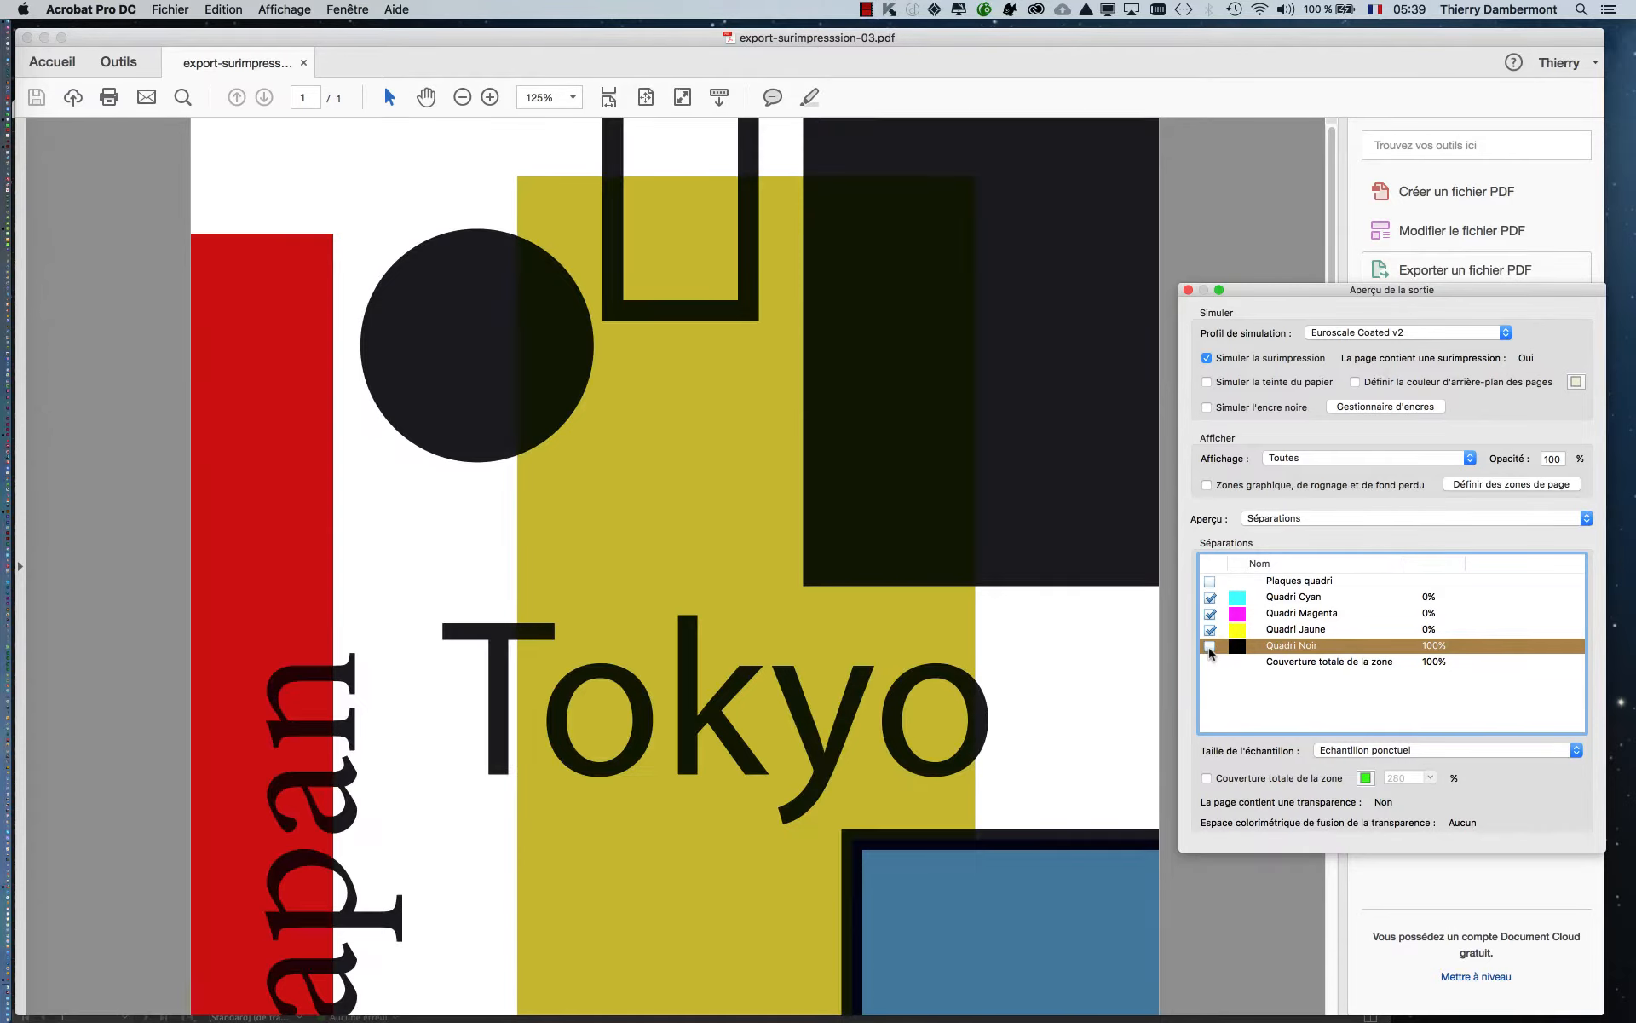
click(1209, 646)
key(super+0)
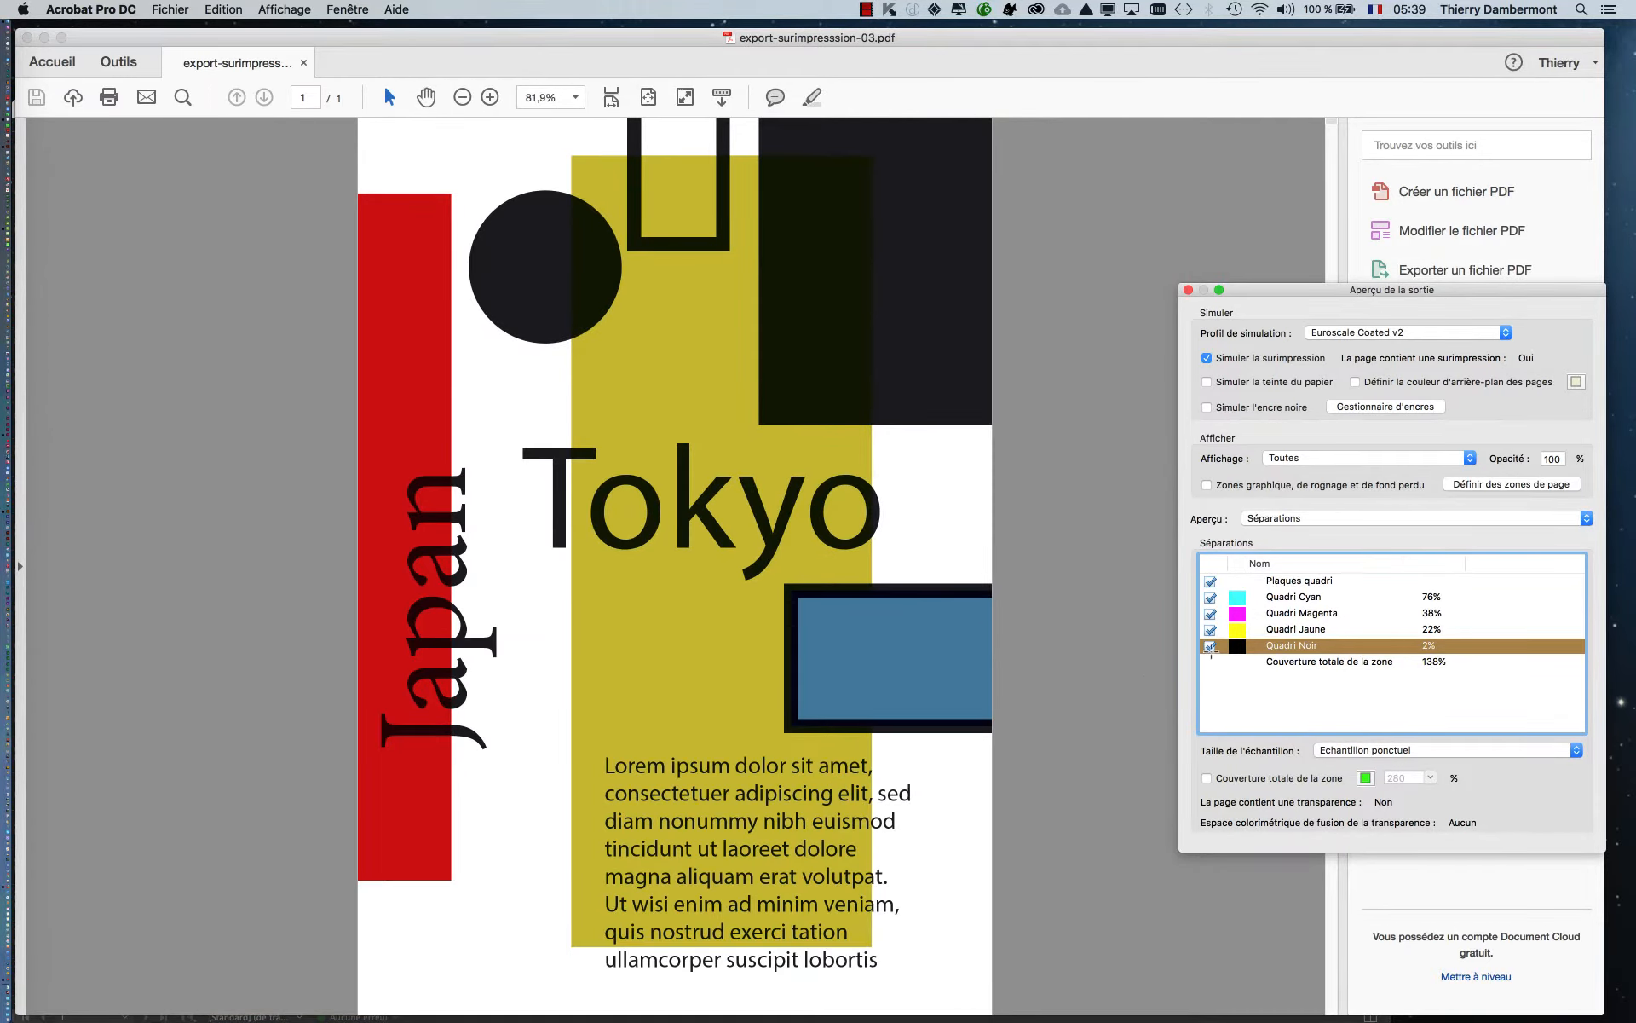
click(1211, 647)
click(1210, 647)
drag(1241, 290, 1060, 164)
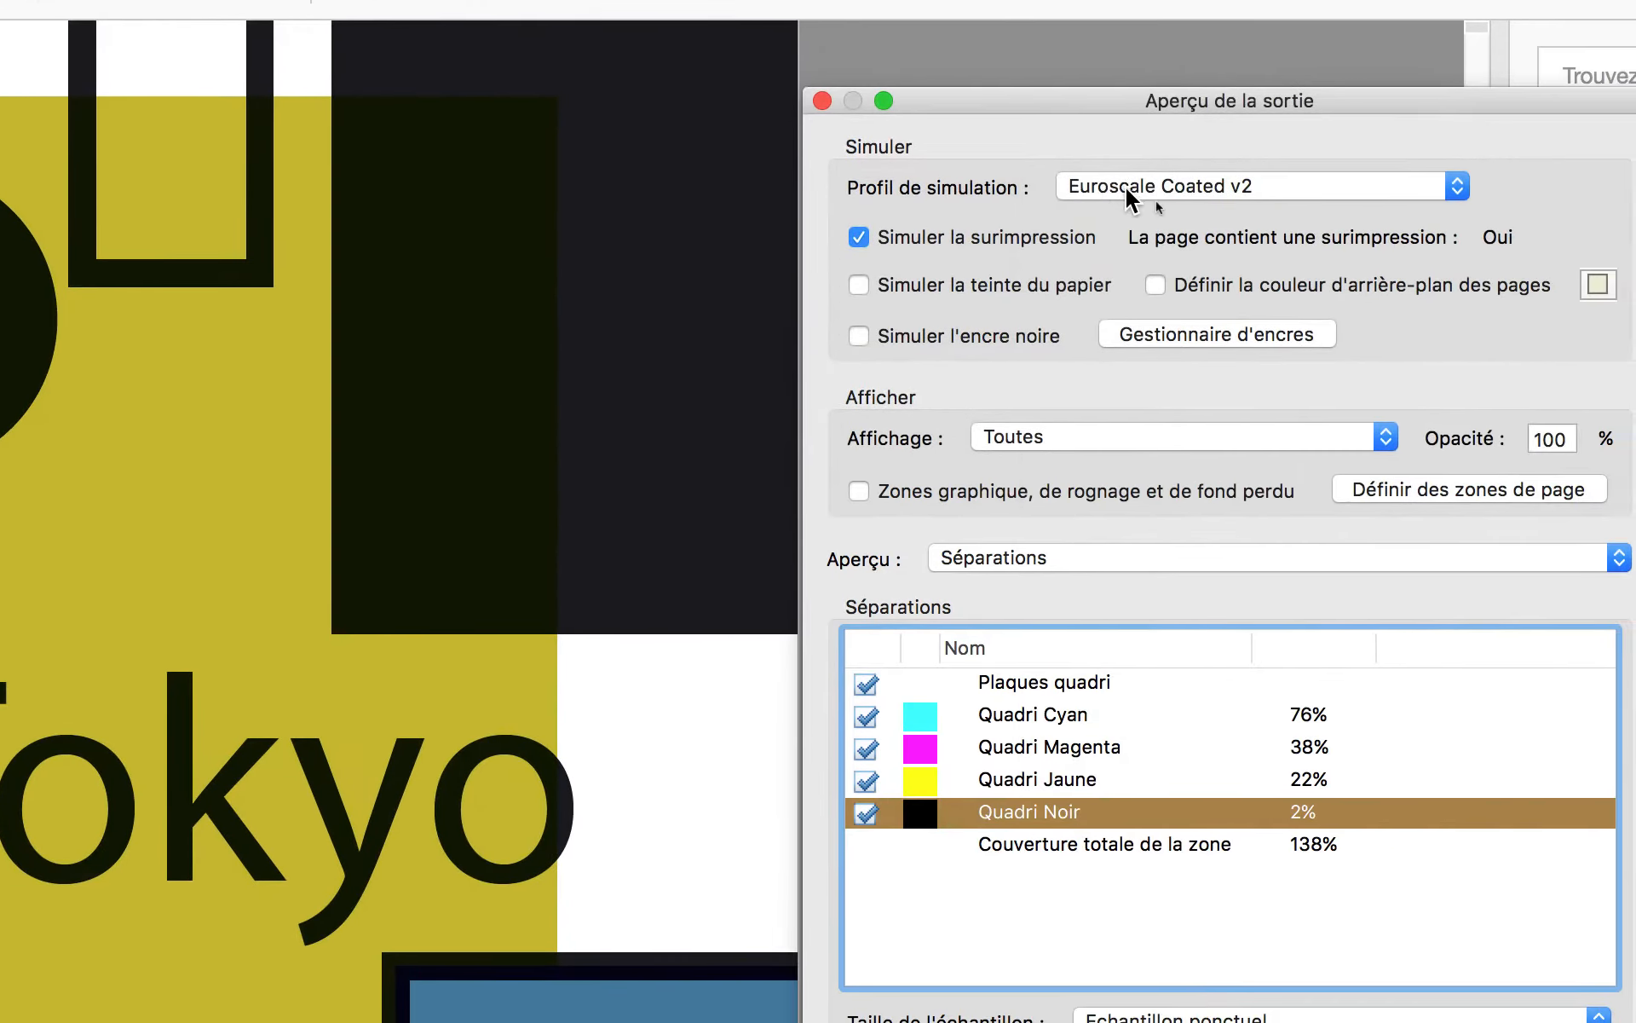
Set the output preview's simulation profile to U.S. Sheetfed Coated v2
click(1125, 186)
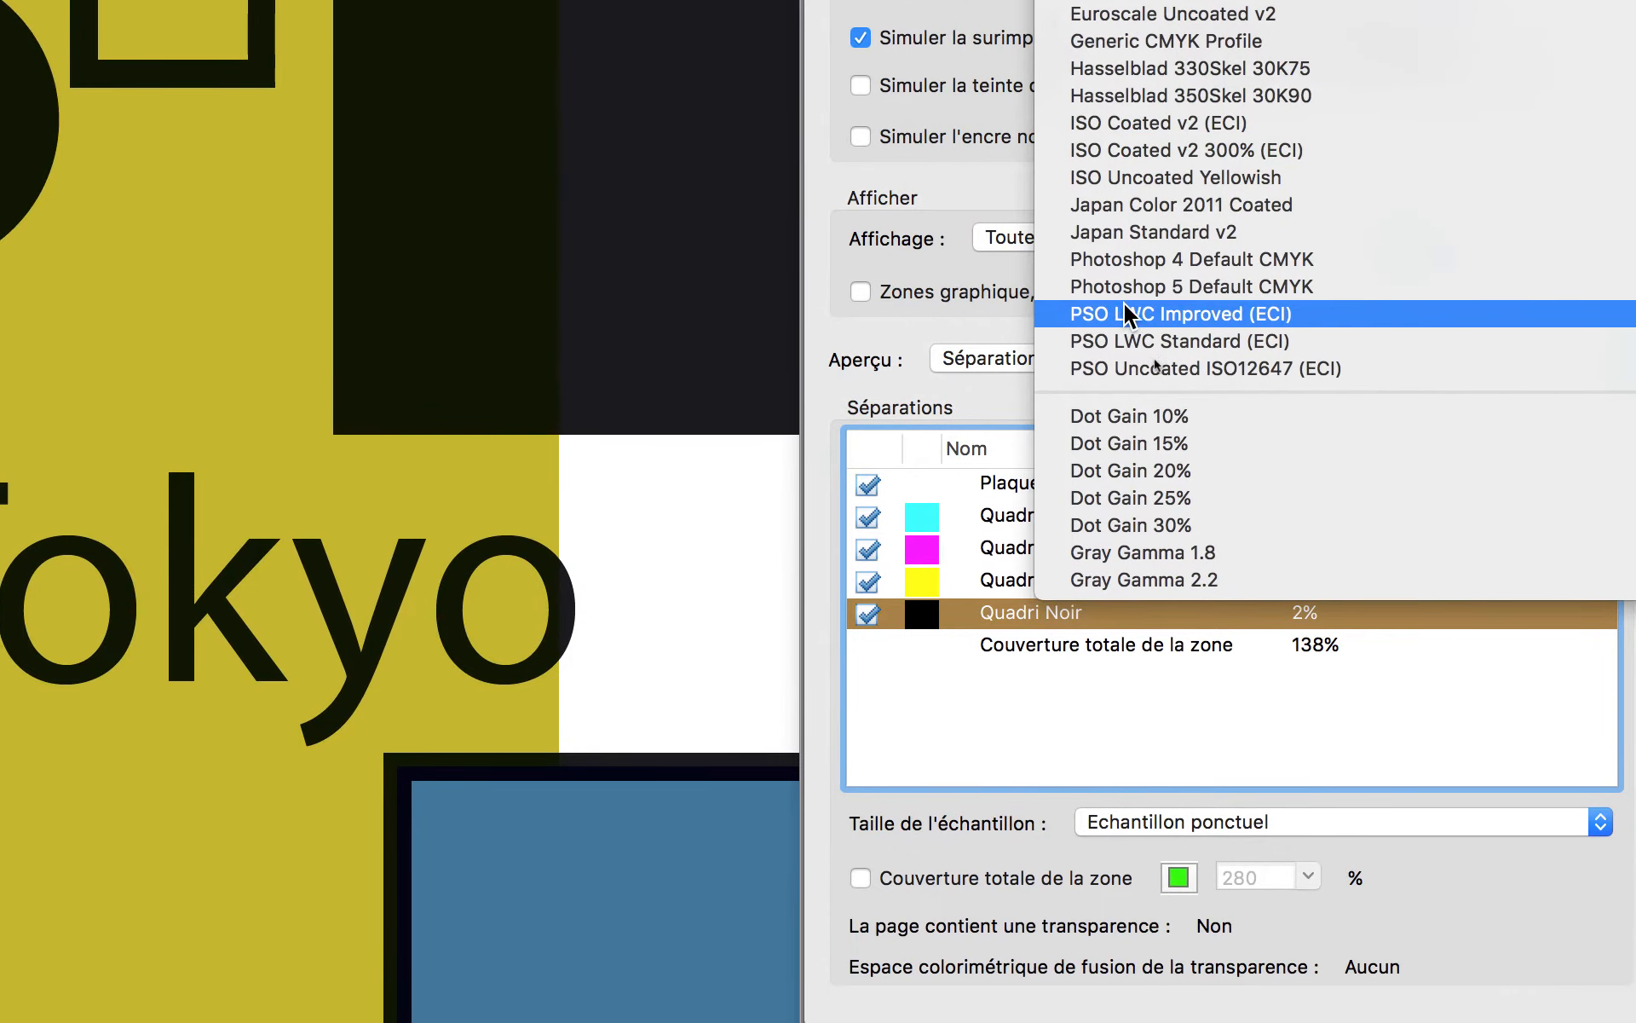
scroll(1129, 281, up, 5)
scroll(1125, 264, up, 5)
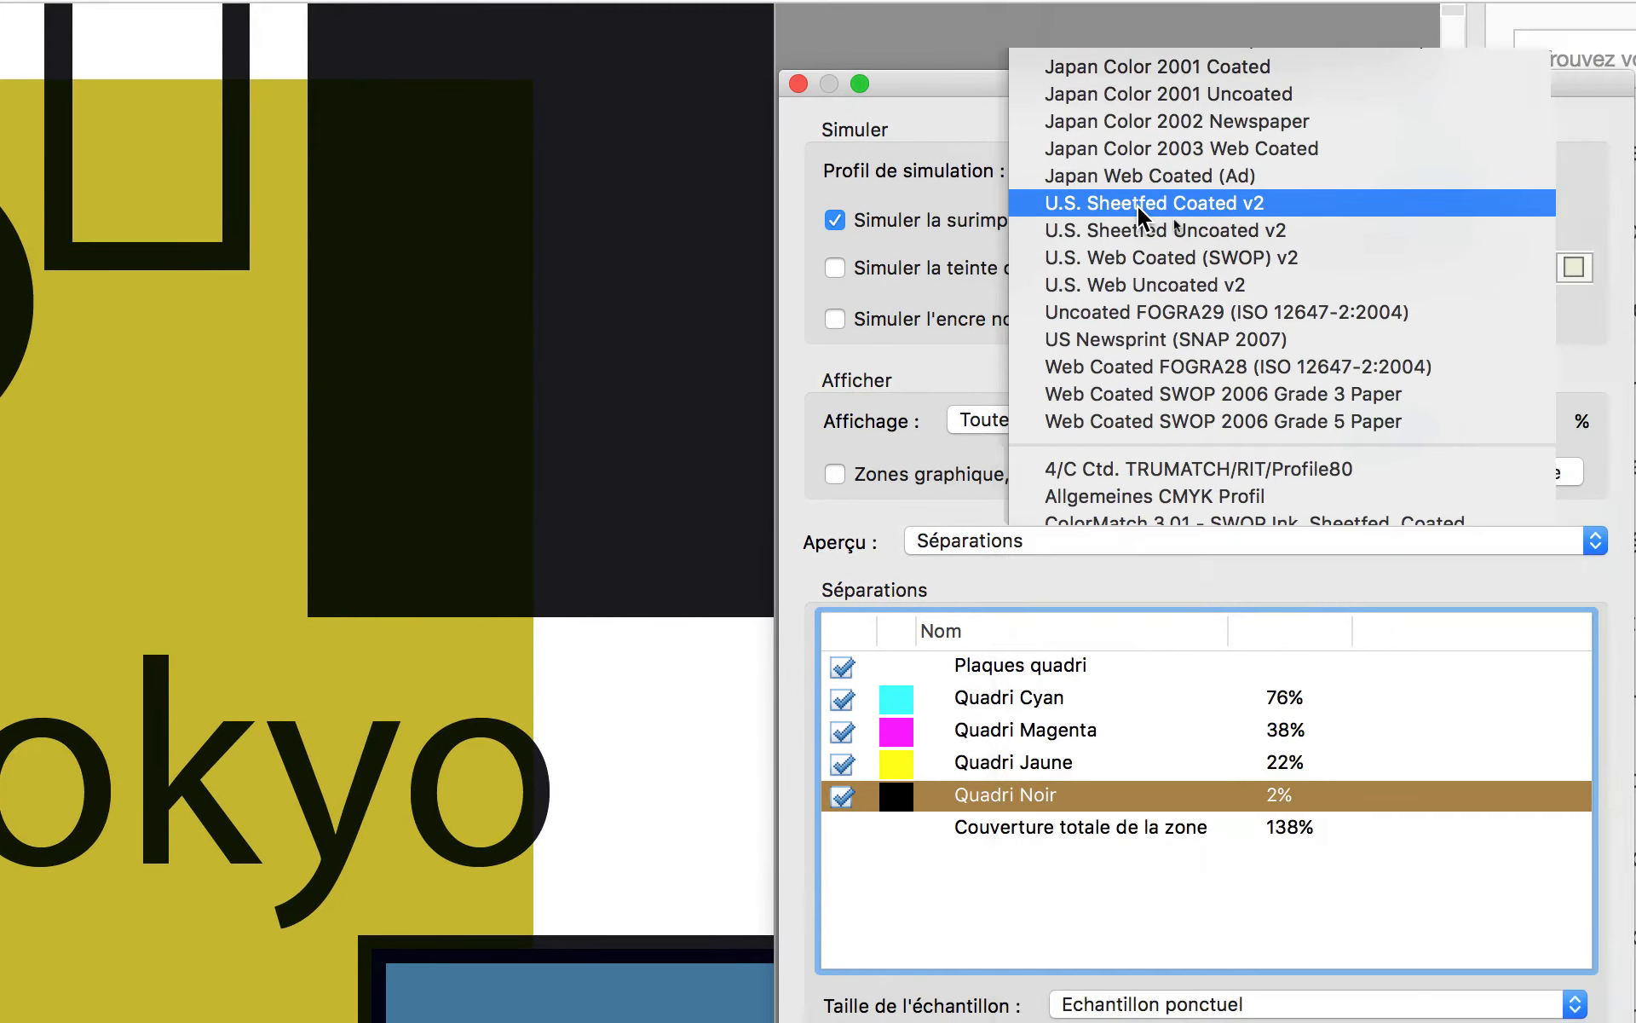
click(1139, 209)
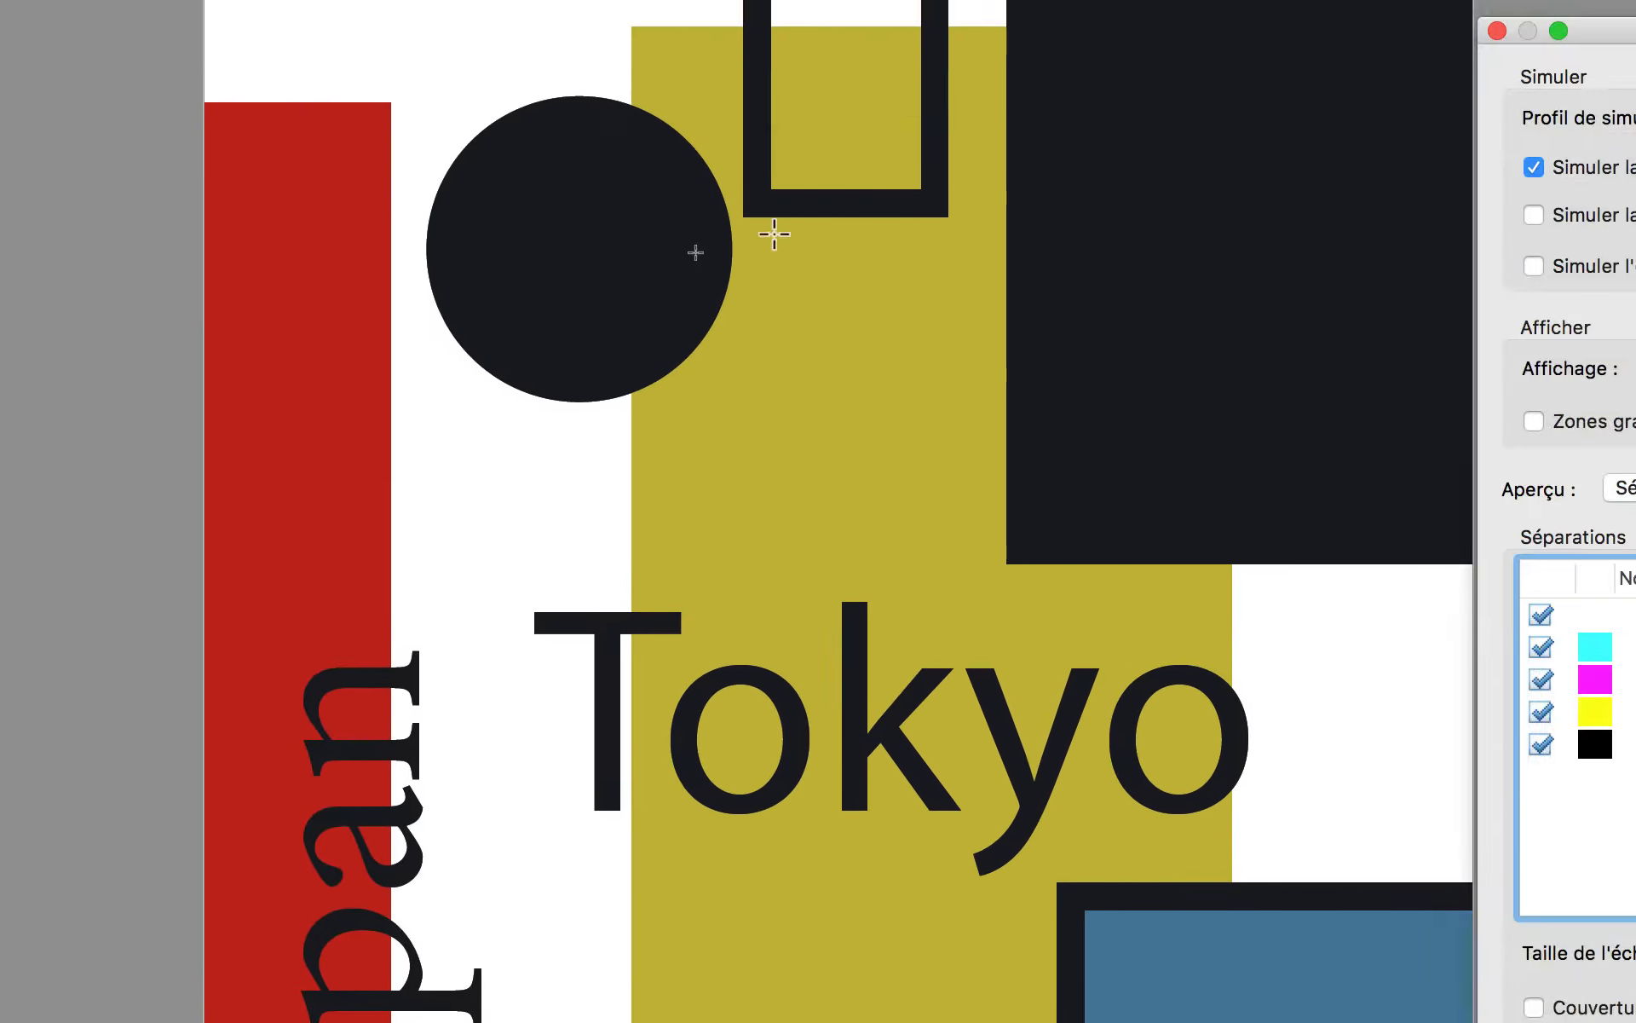
Compare the black areas with overprint simulation switched off and on under the U.S. Sheetfed Coated v2 profile
click(1541, 171)
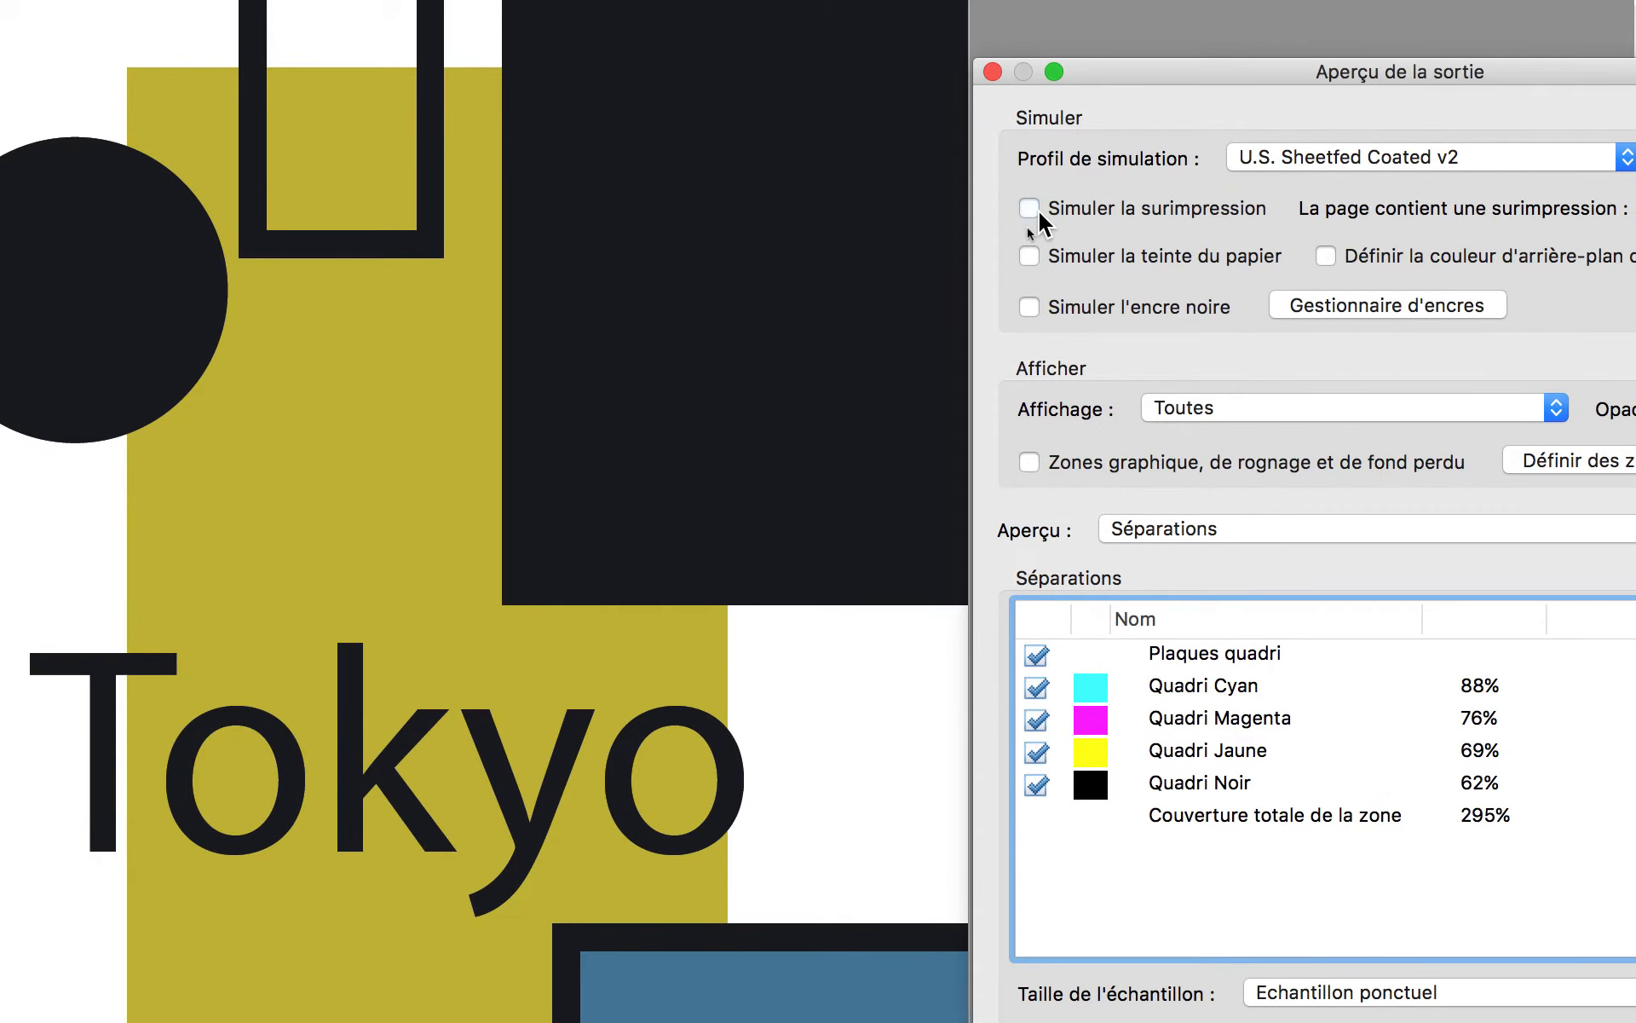
click(1033, 209)
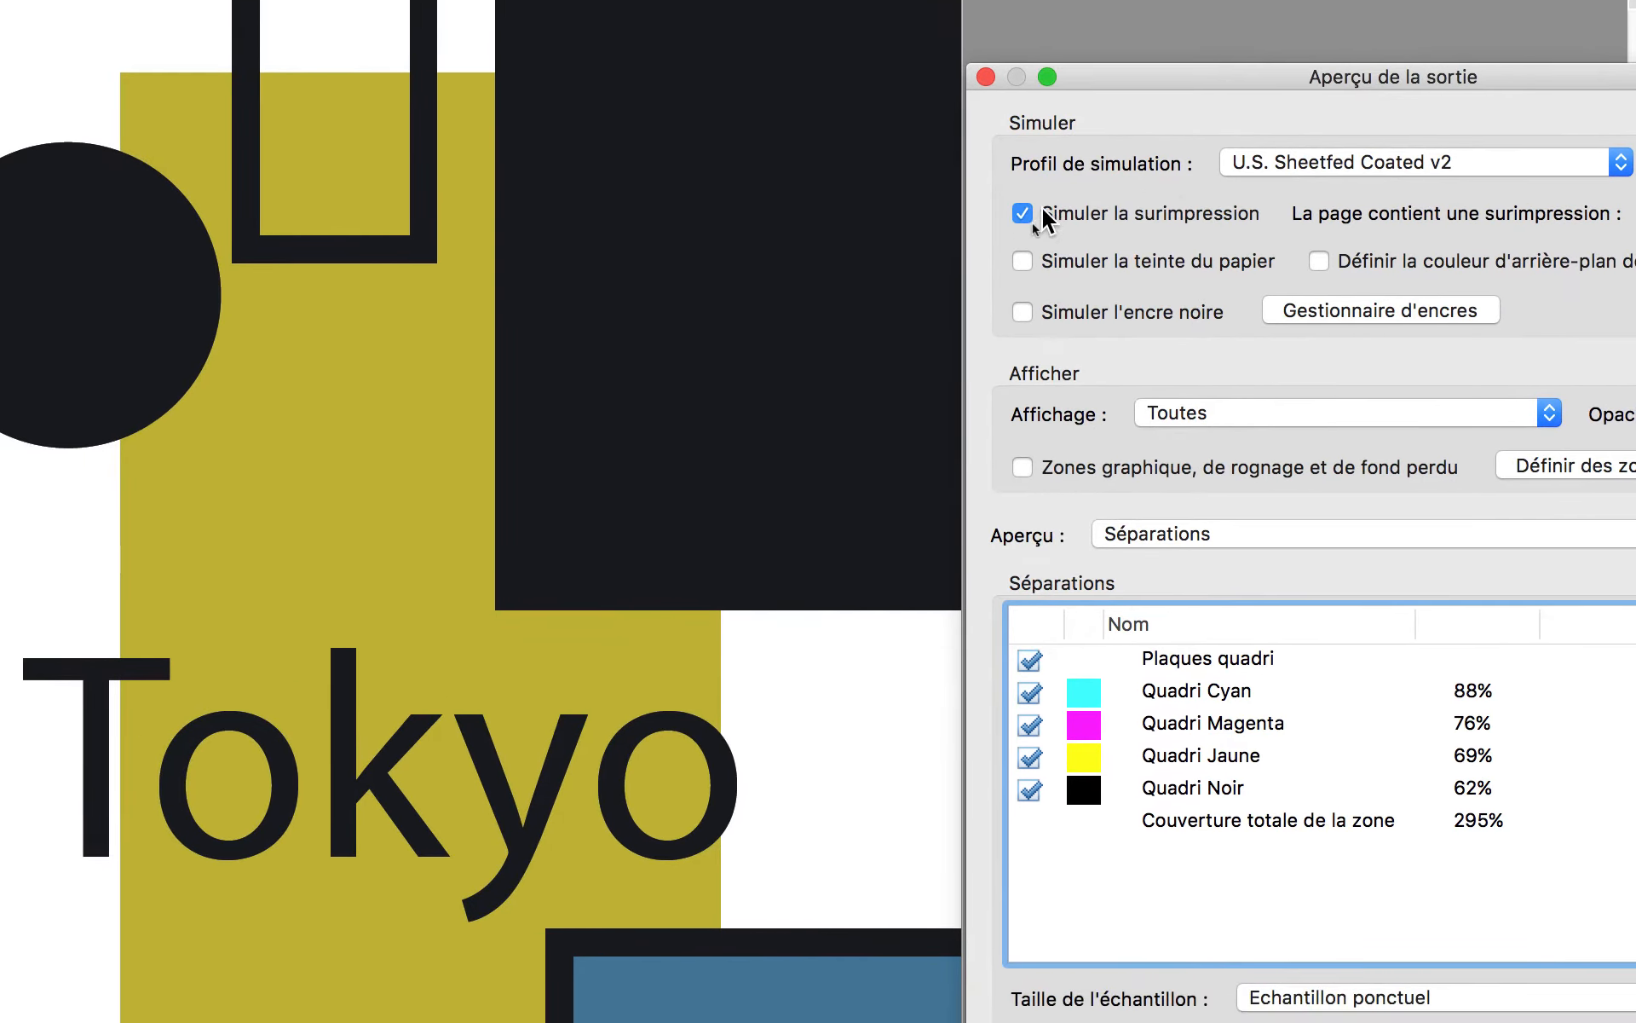
click(1027, 211)
click(1027, 211)
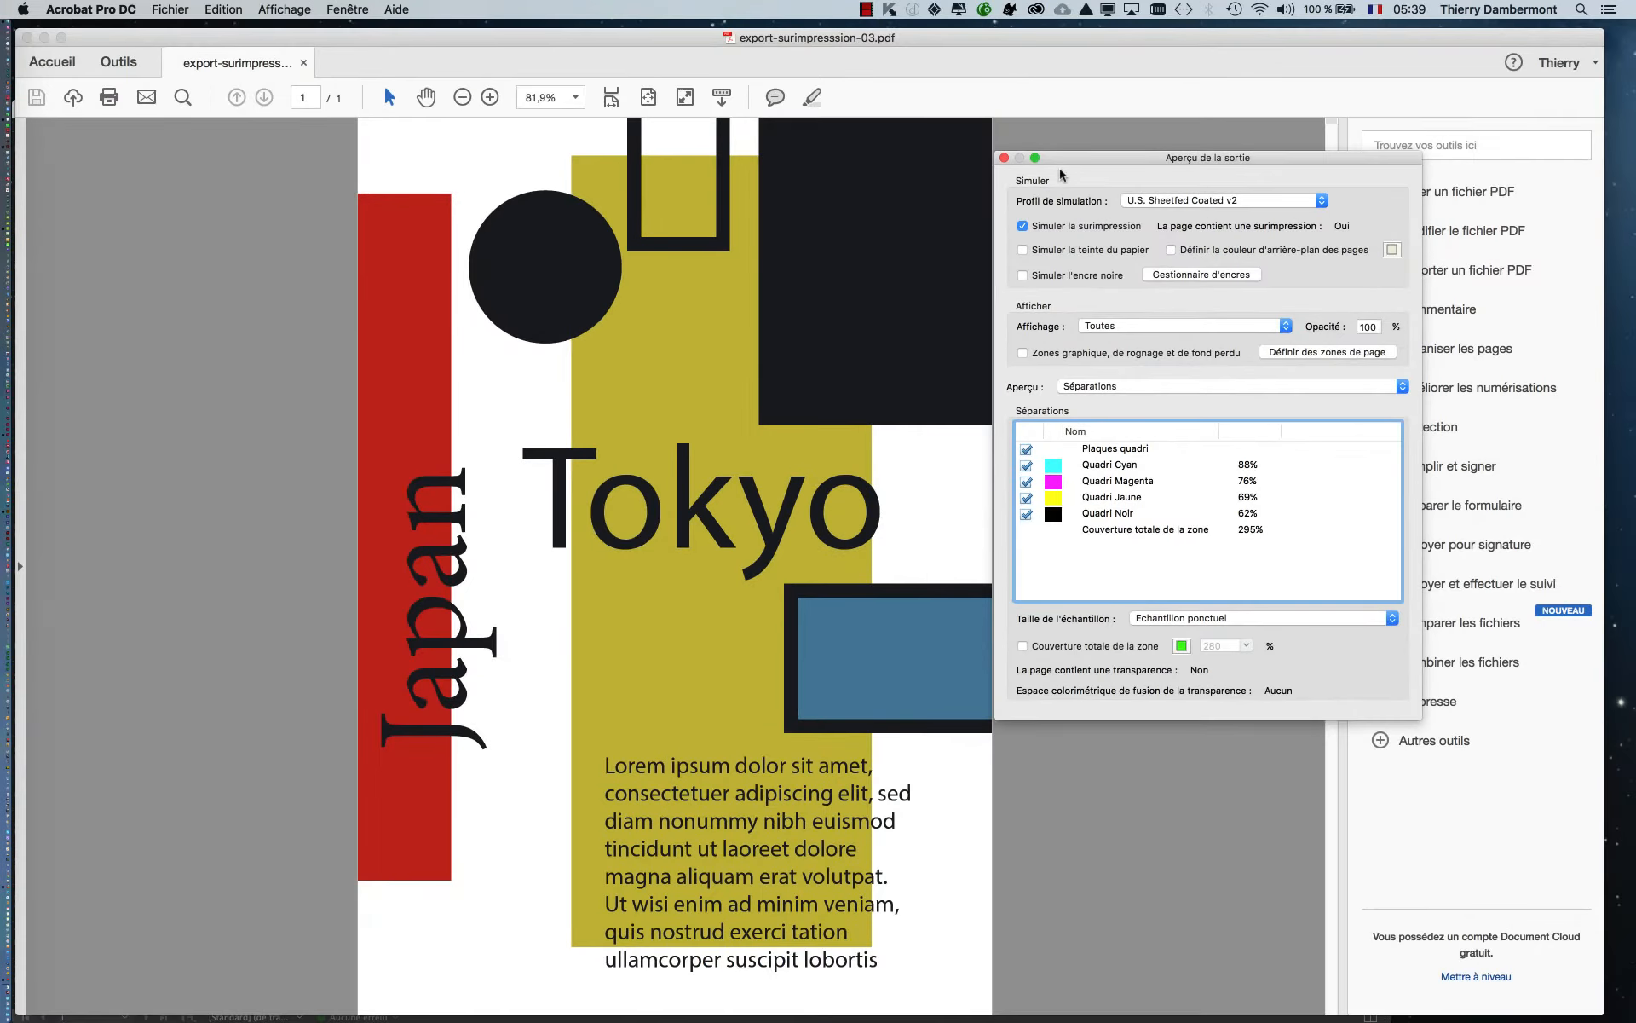
Move the output preview window clear of the artwork and the tools list
drag(1062, 162, 1118, 173)
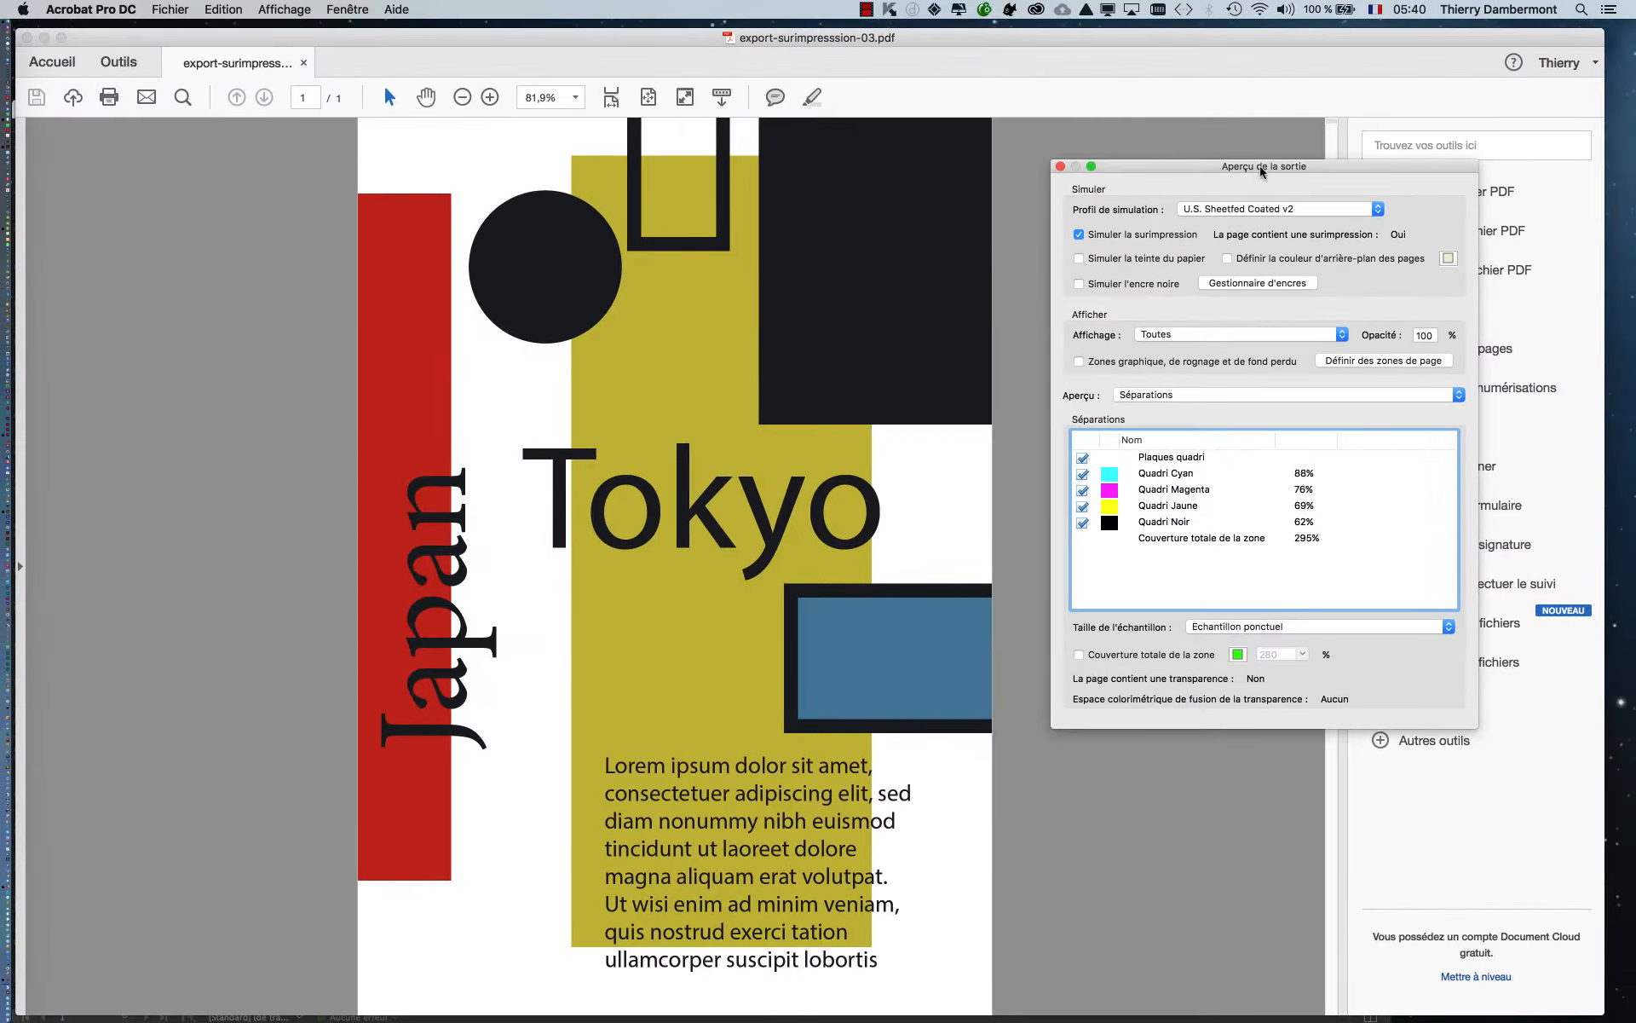
mouse_move(1257, 168)
mouse_down()
mouse_move(326, 345)
mouse_move(508, 283)
mouse_move(1136, 179)
mouse_move(457, 271)
mouse_move(211, 369)
mouse_move(310, 369)
mouse_move(273, 324)
mouse_move(245, 239)
mouse_move(201, 229)
mouse_move(1352, 170)
mouse_move(1283, 167)
mouse_up()
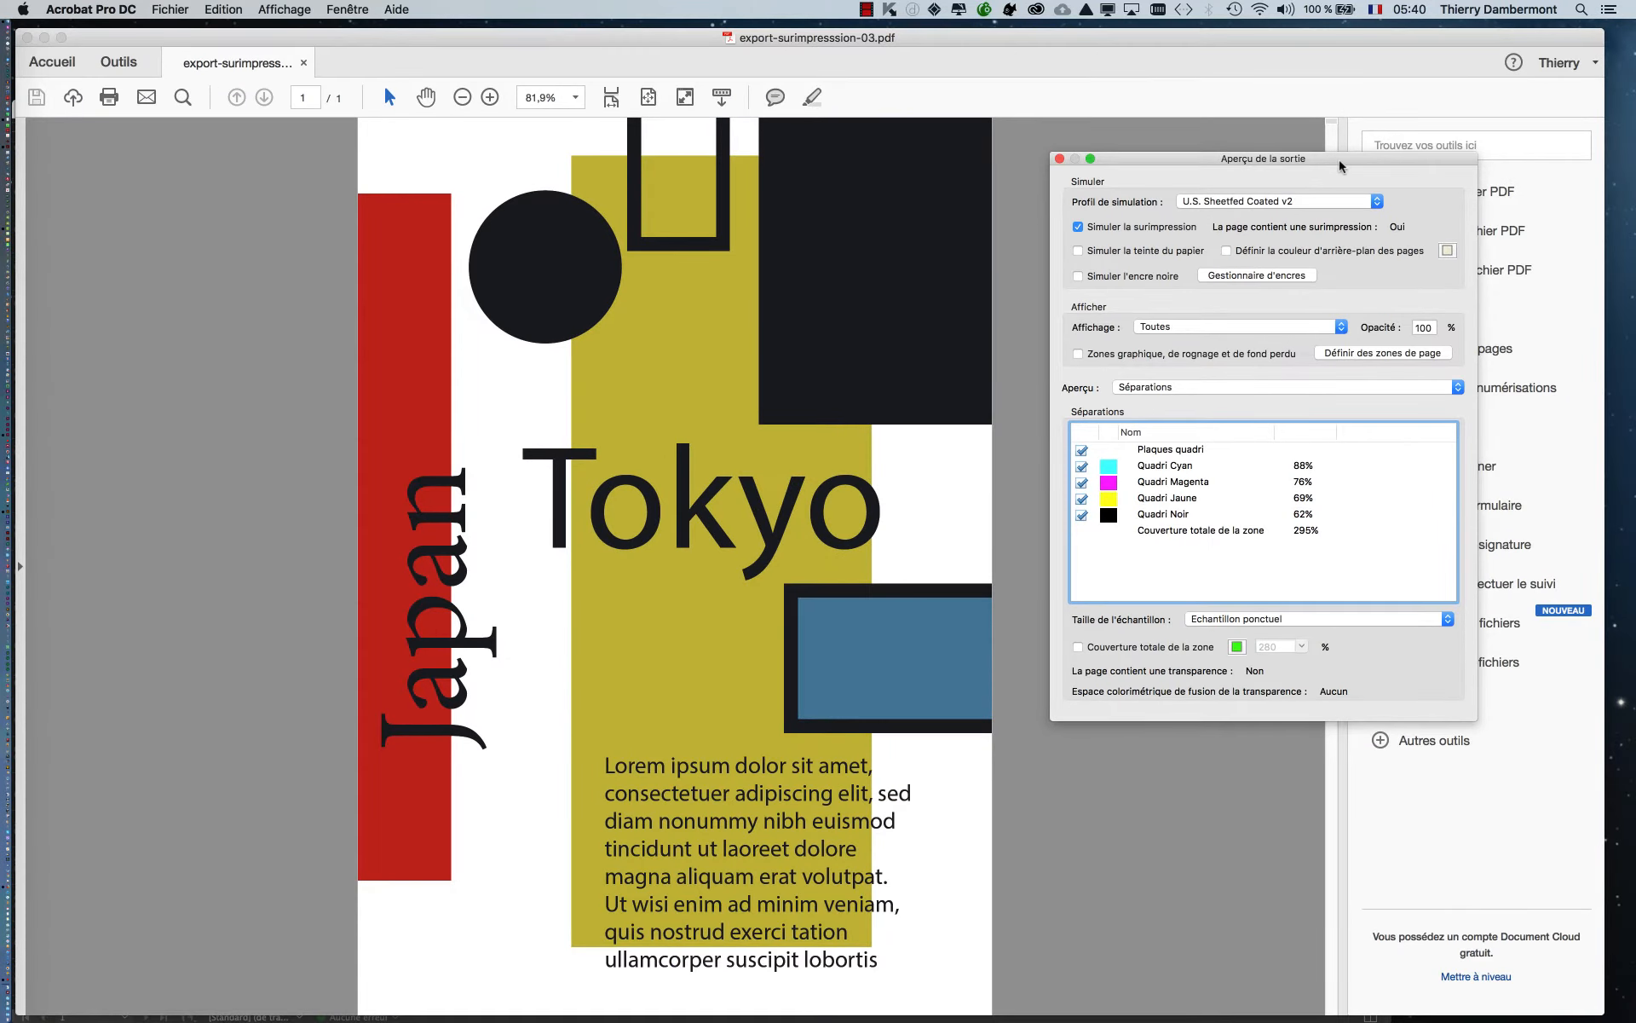
drag(1340, 166, 207, 206)
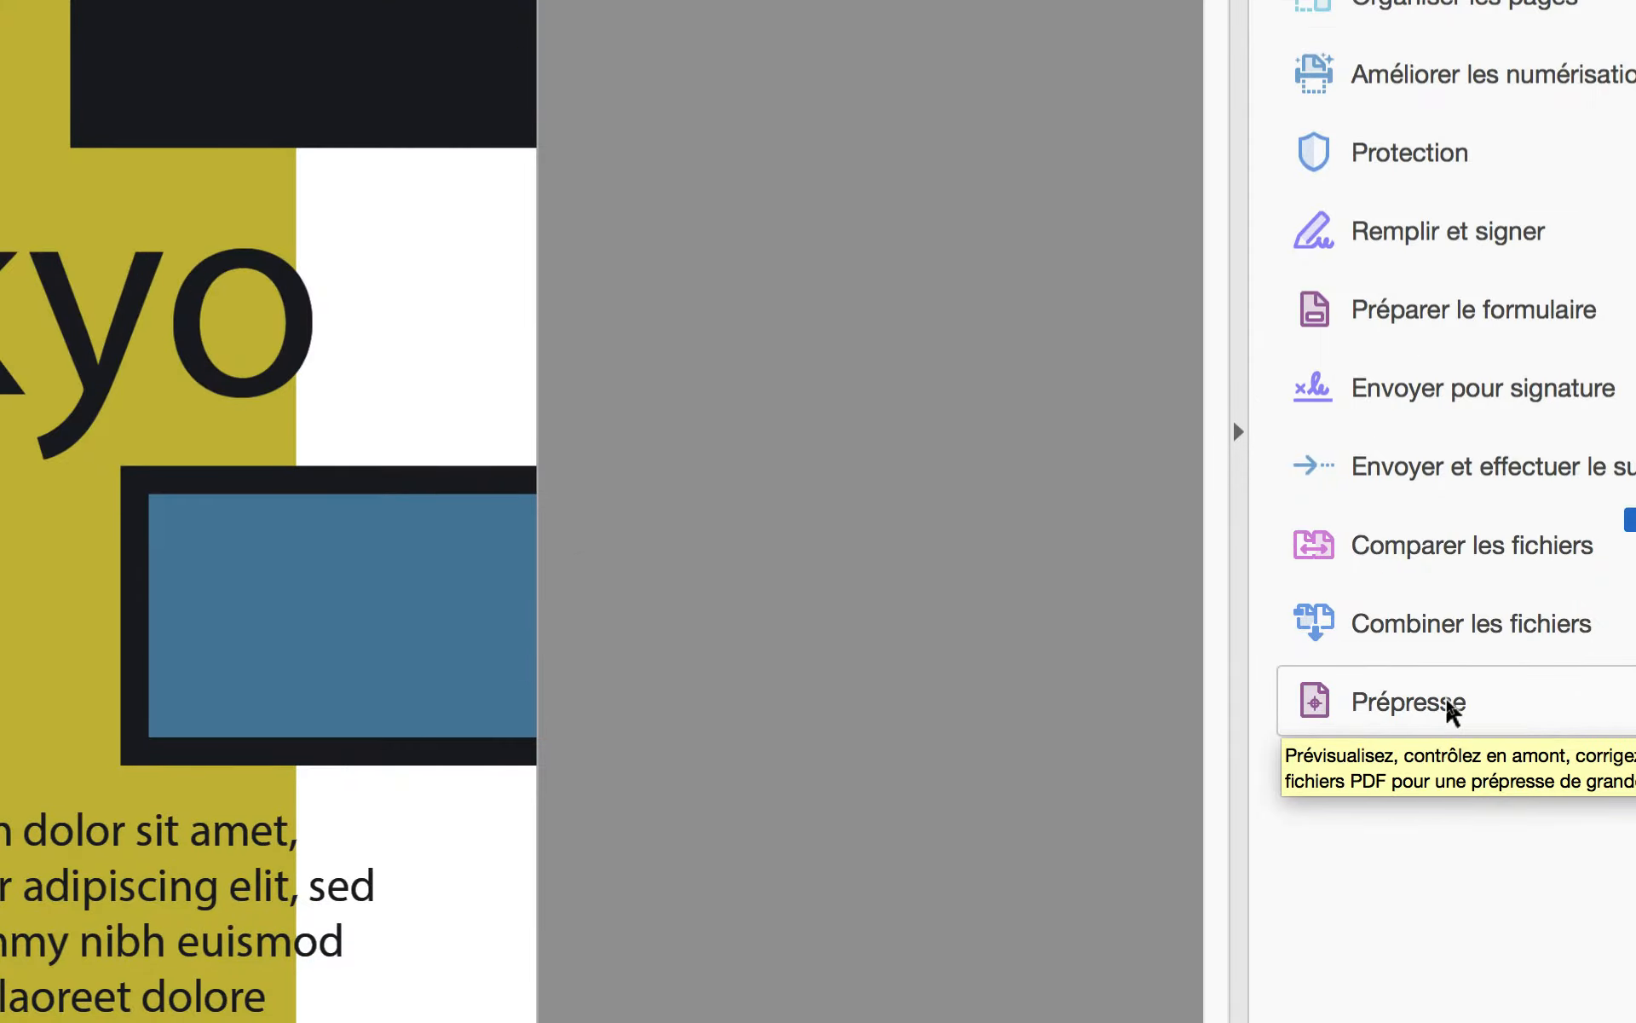
Convert the PDF's colours to U.S. Sheetfed Coated v2 on all pages, embedding the profile and preserving blacks (Conserver les noirs)
click(1446, 698)
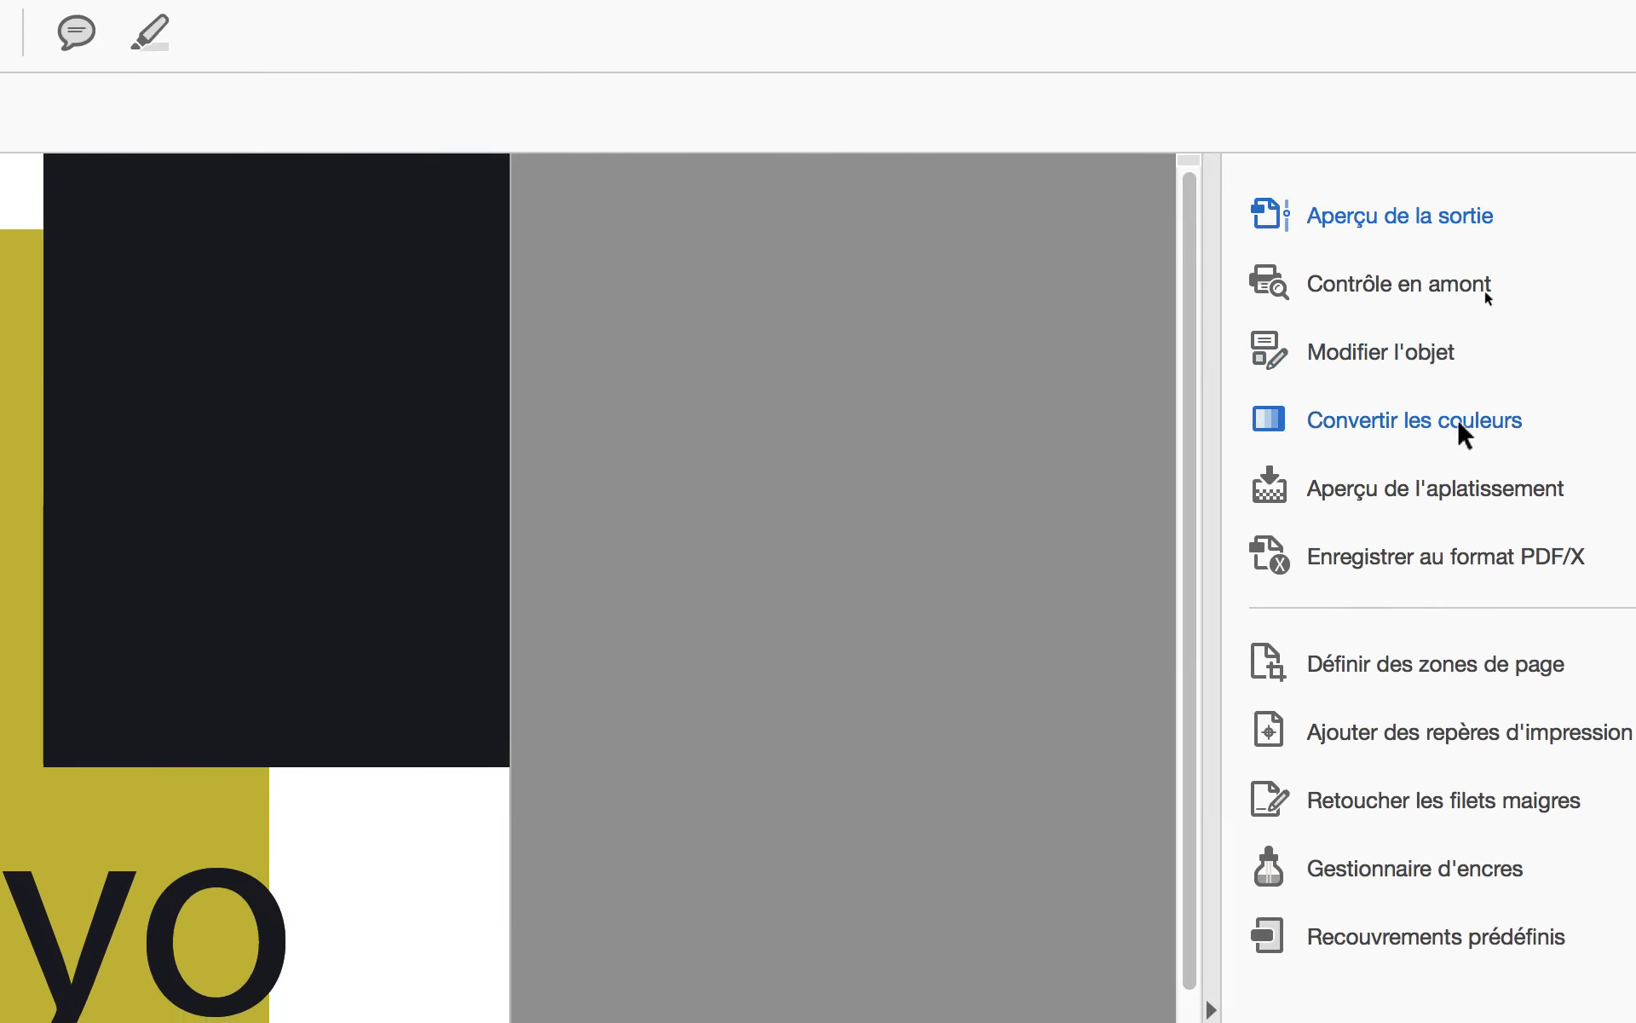
click(1441, 426)
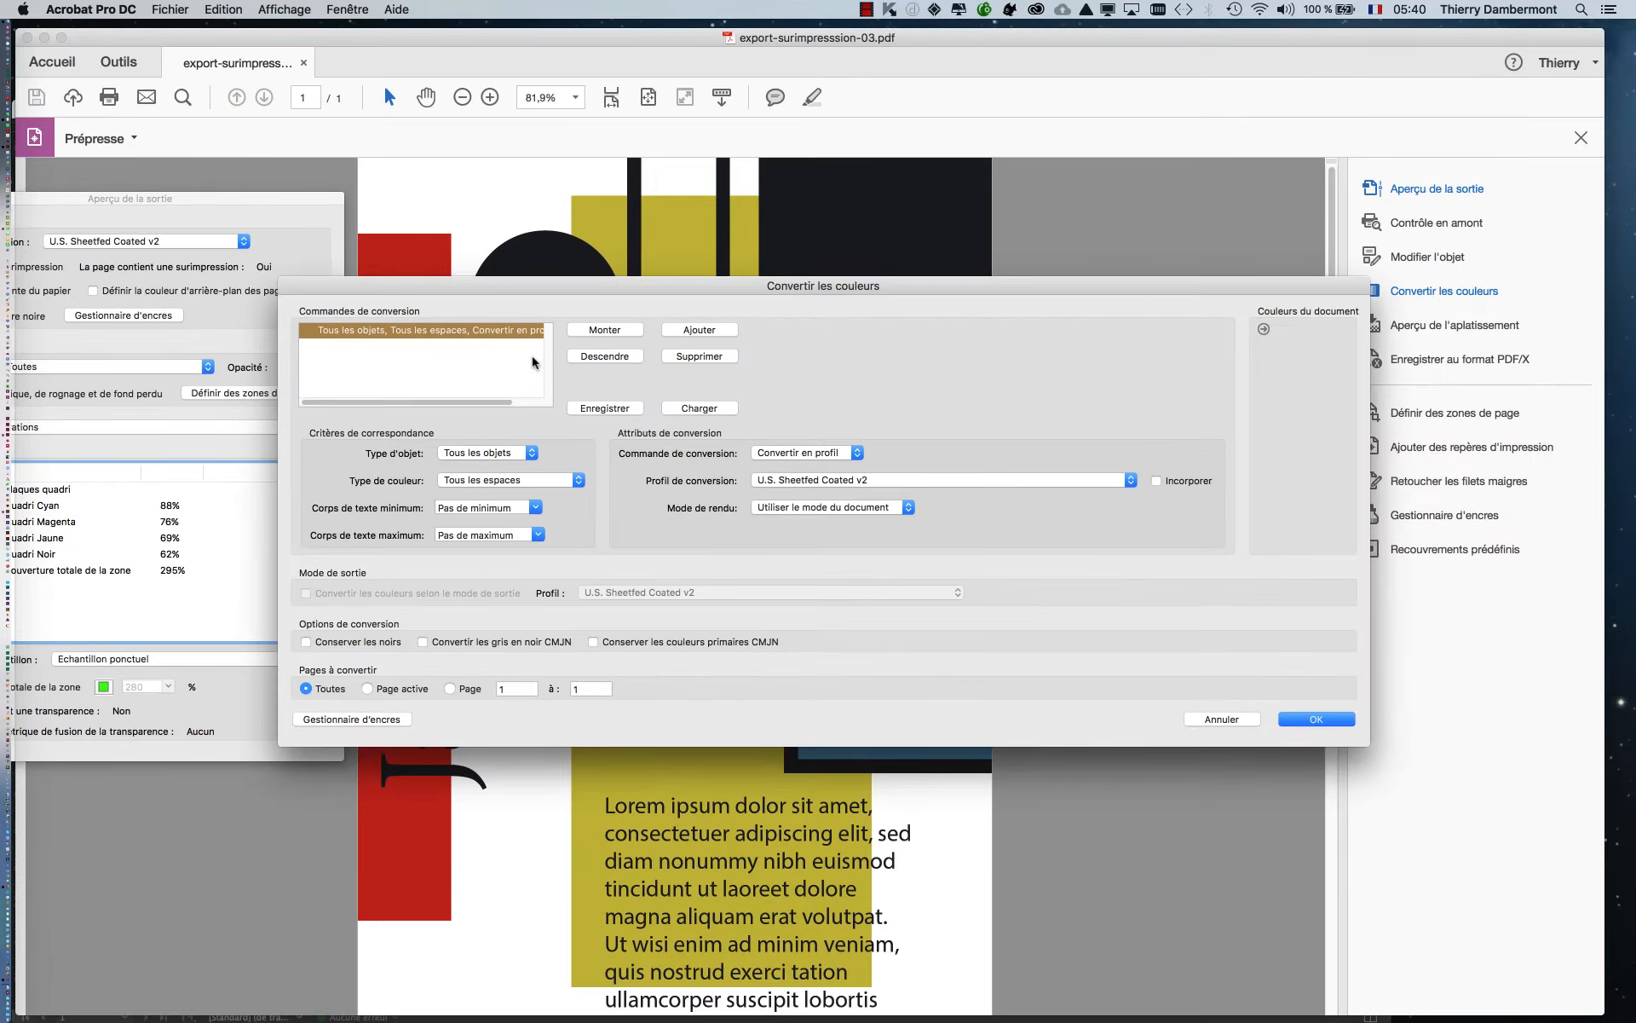
drag(474, 290, 679, 400)
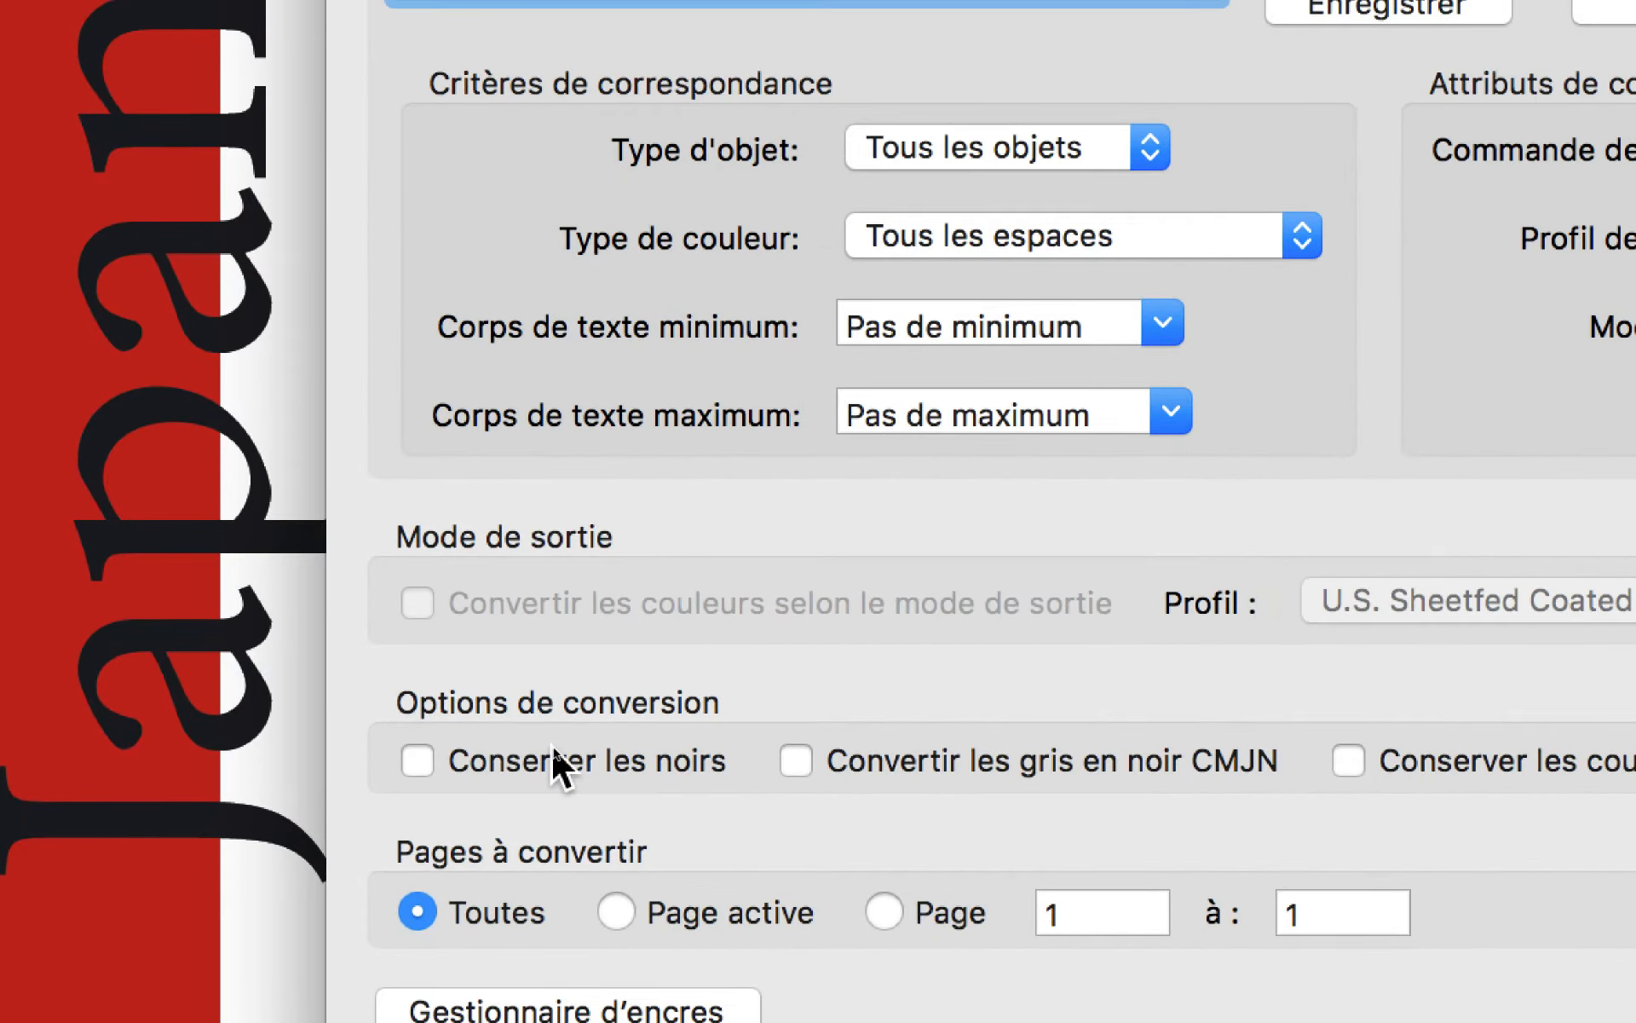
click(550, 745)
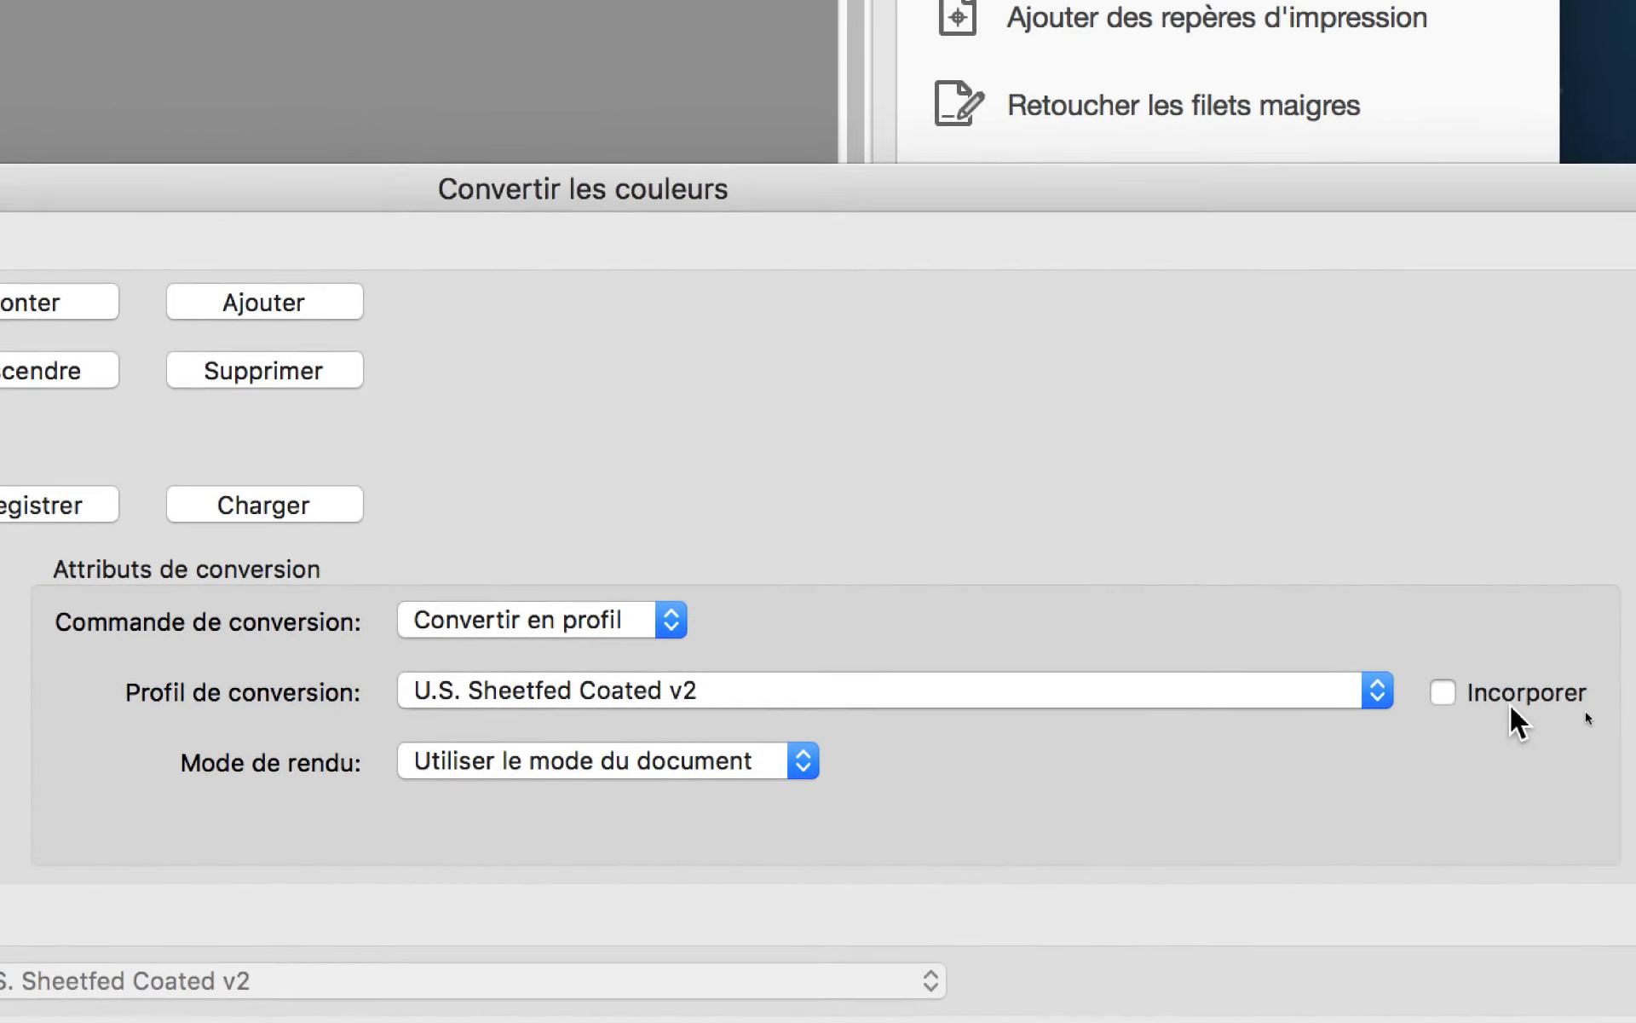
click(1499, 738)
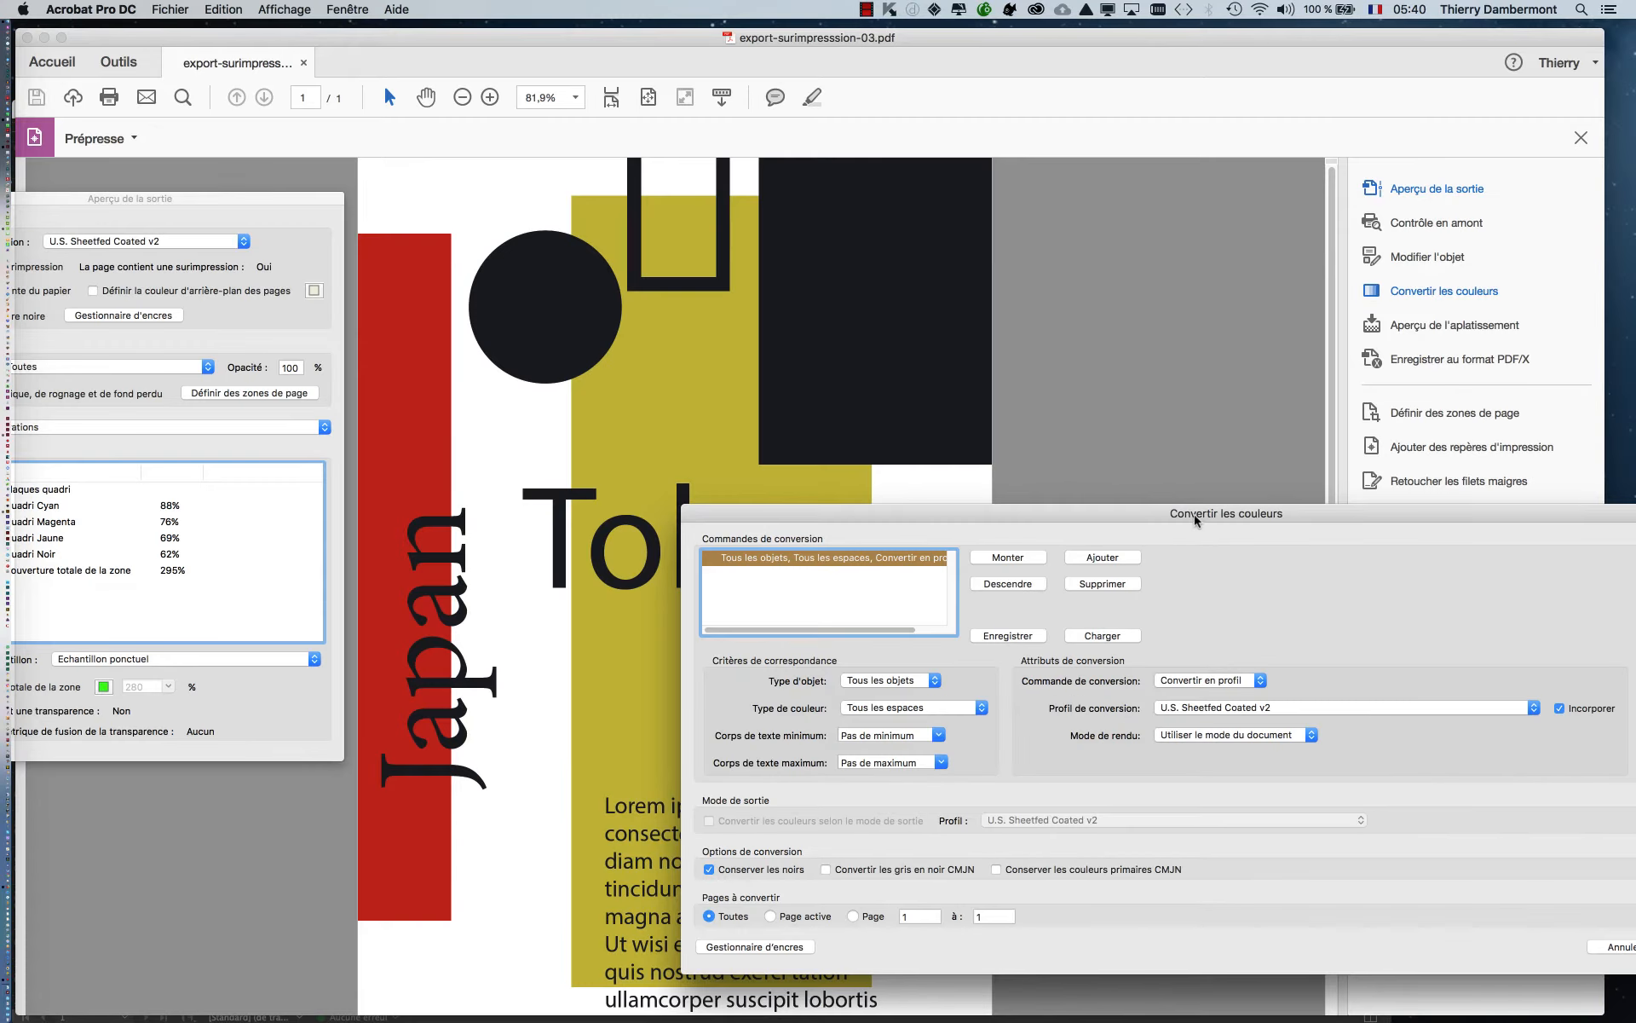
click(1251, 946)
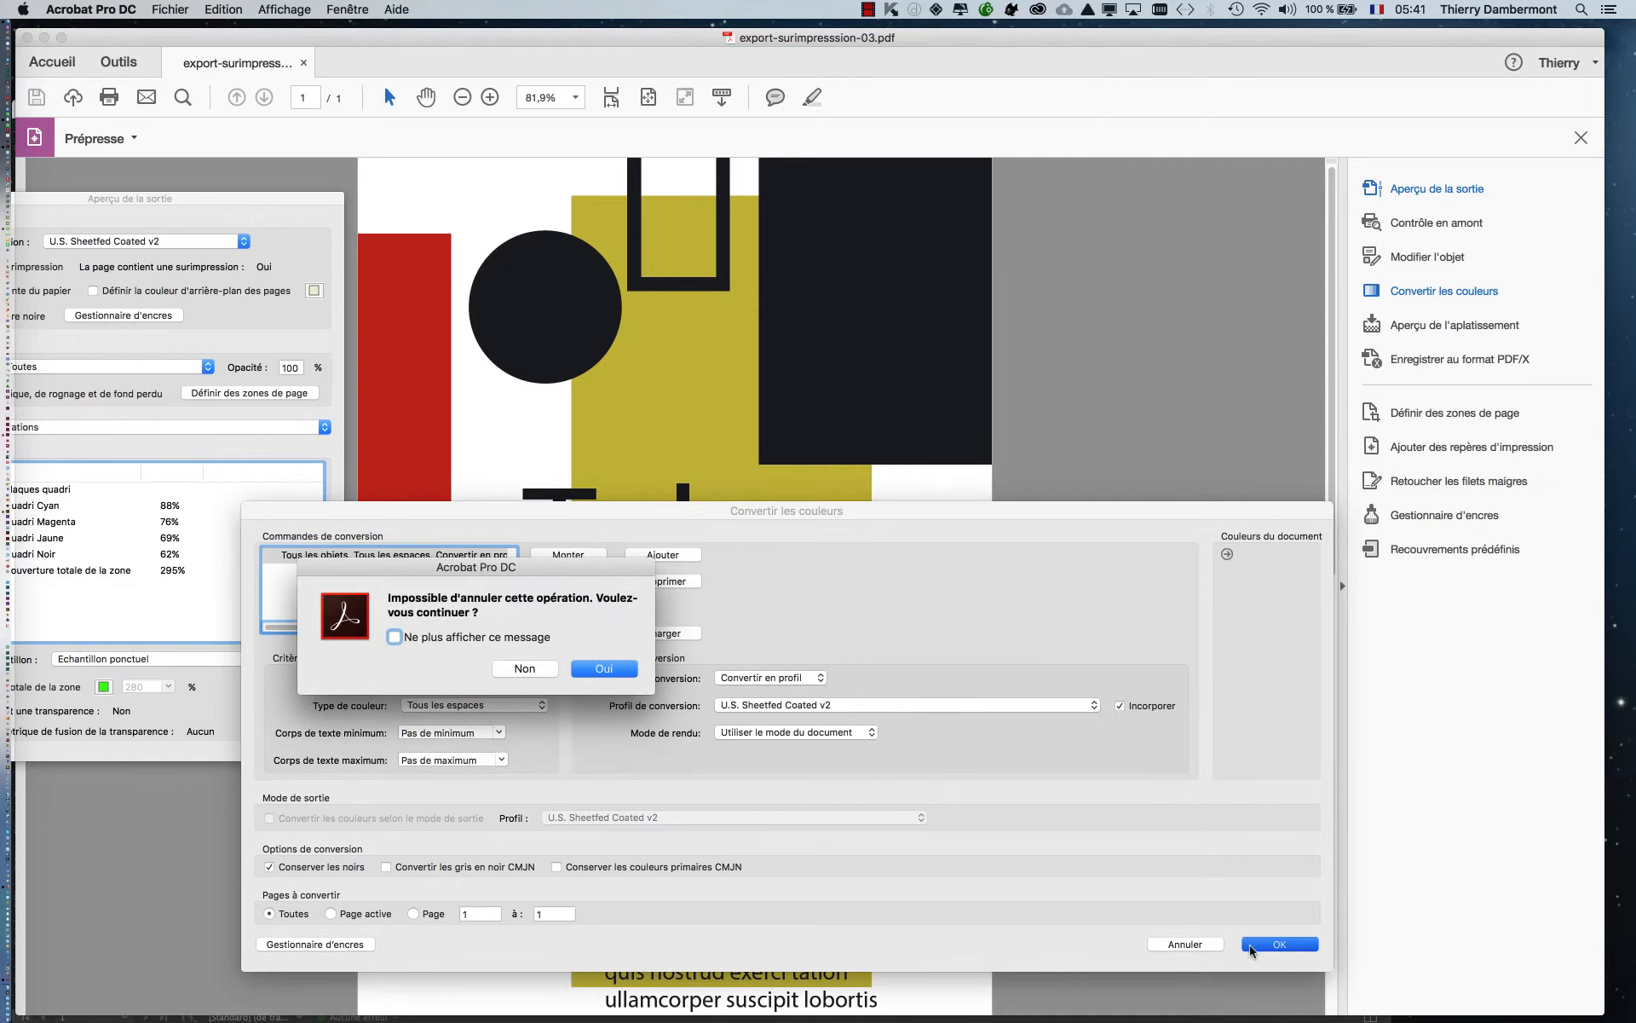
click(604, 669)
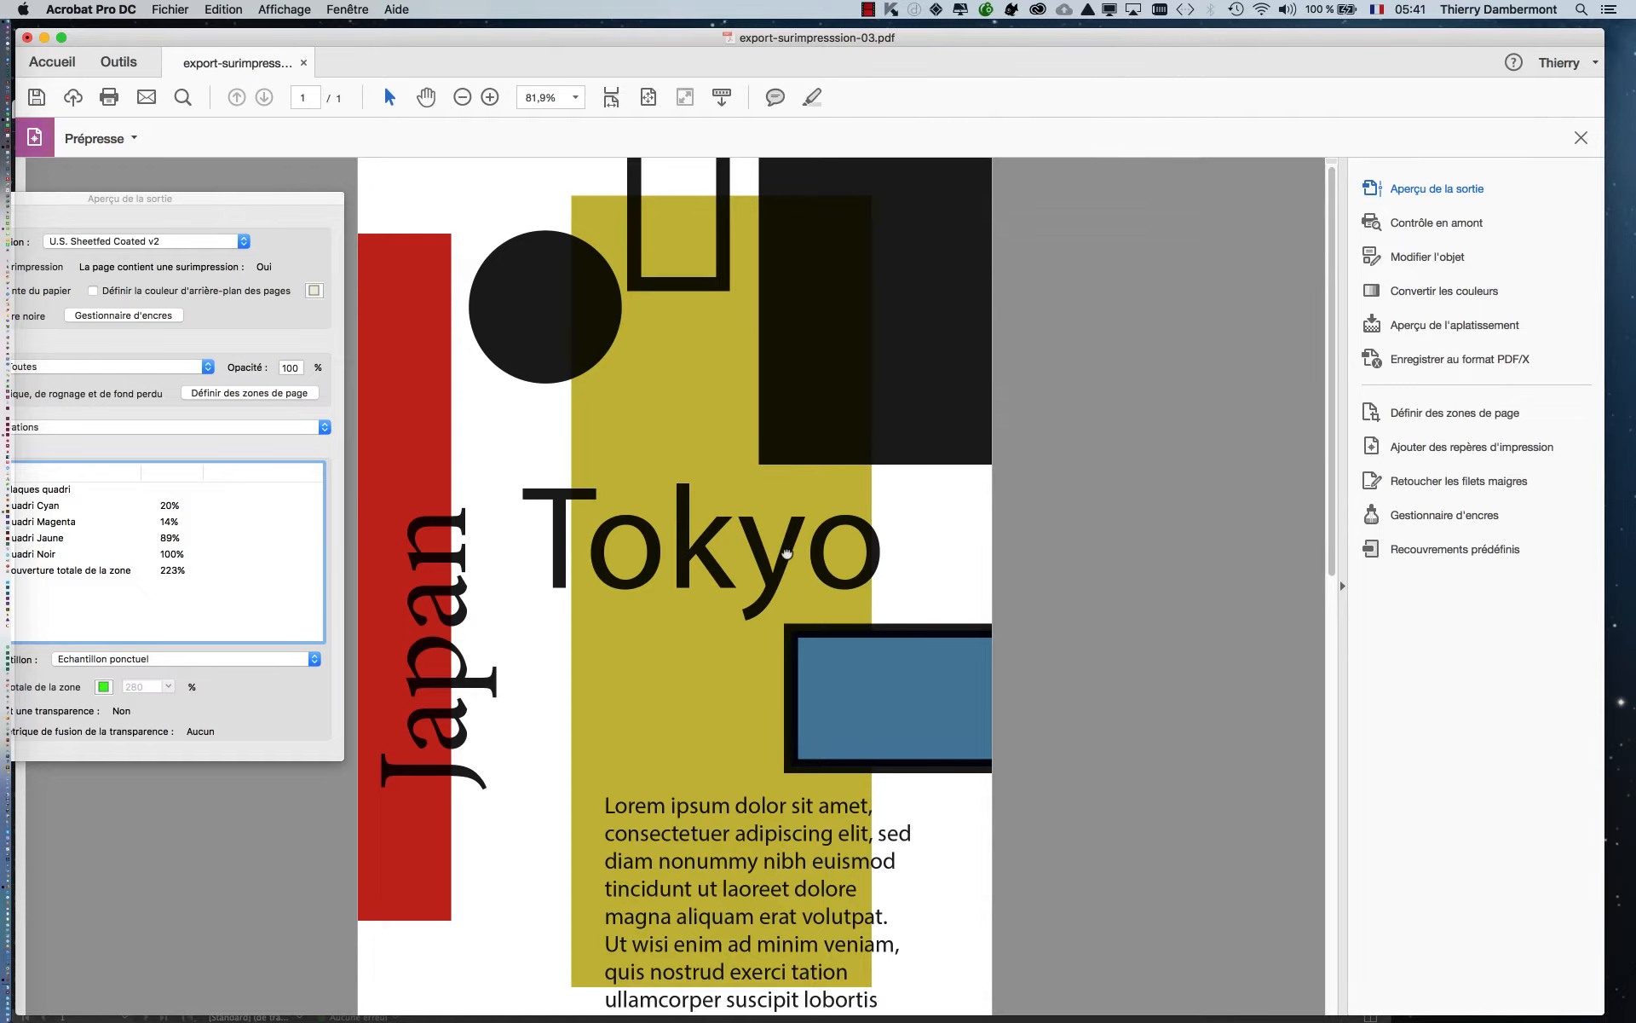
Bring the output preview beside the artwork and examine the converted overprinting black by hiding and showing the Quadri Noir plate
drag(308, 201, 272, 211)
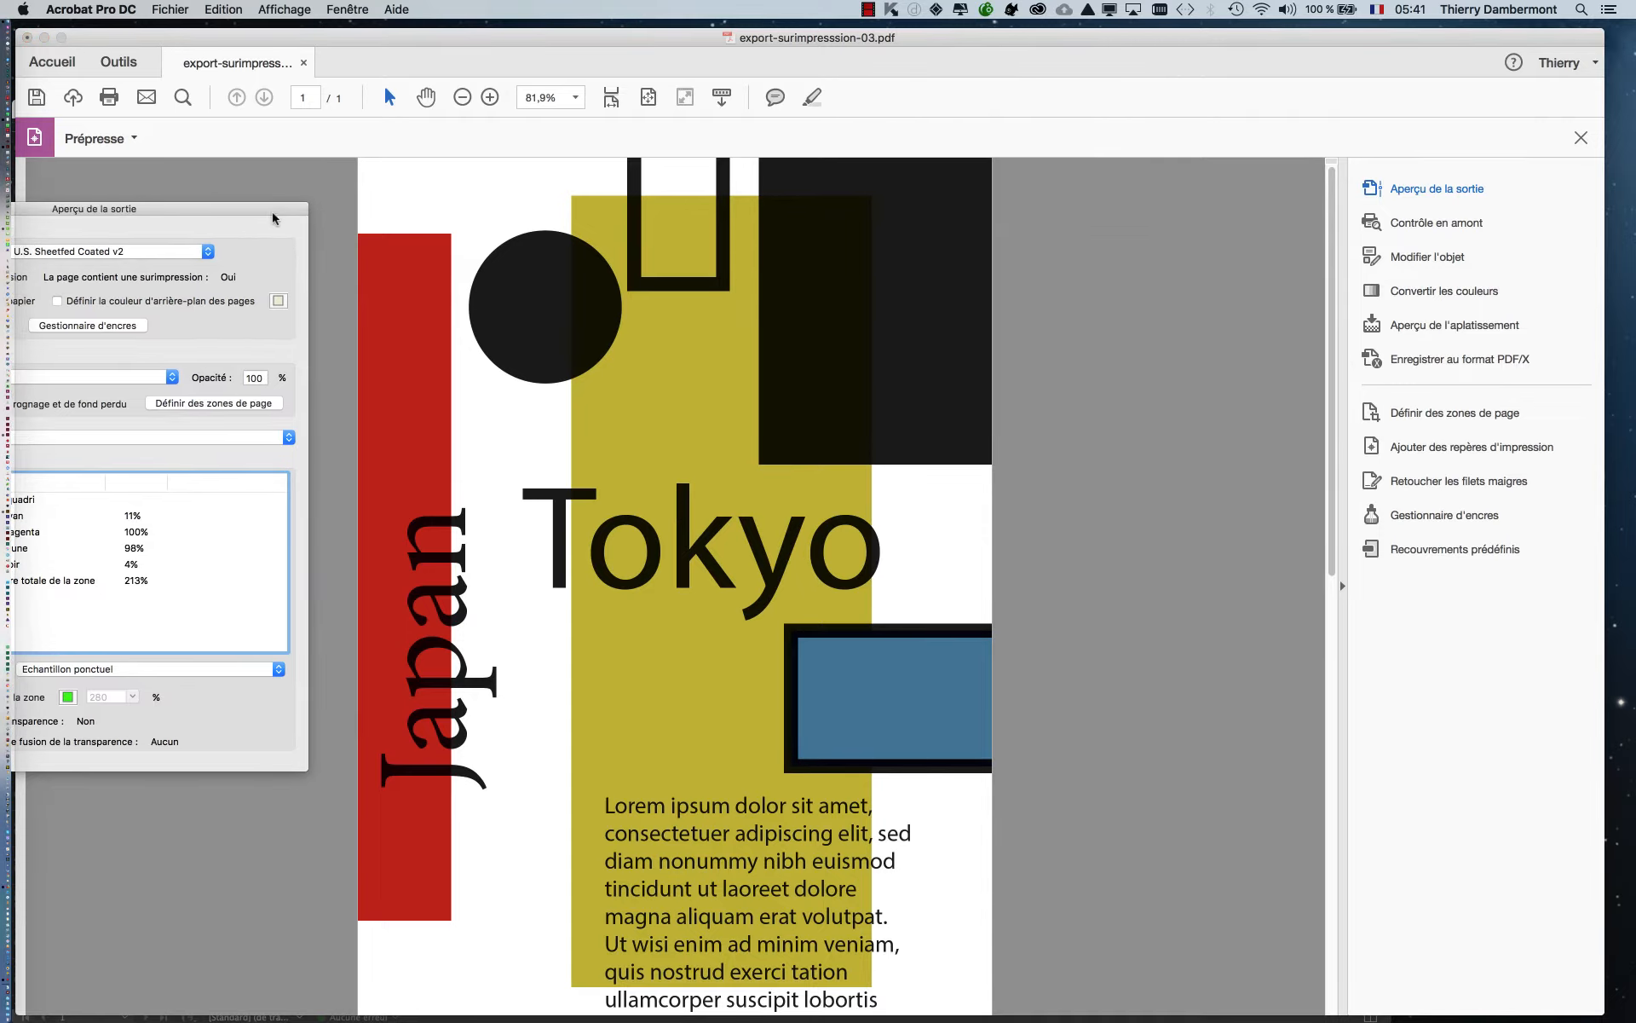
drag(161, 208, 1307, 188)
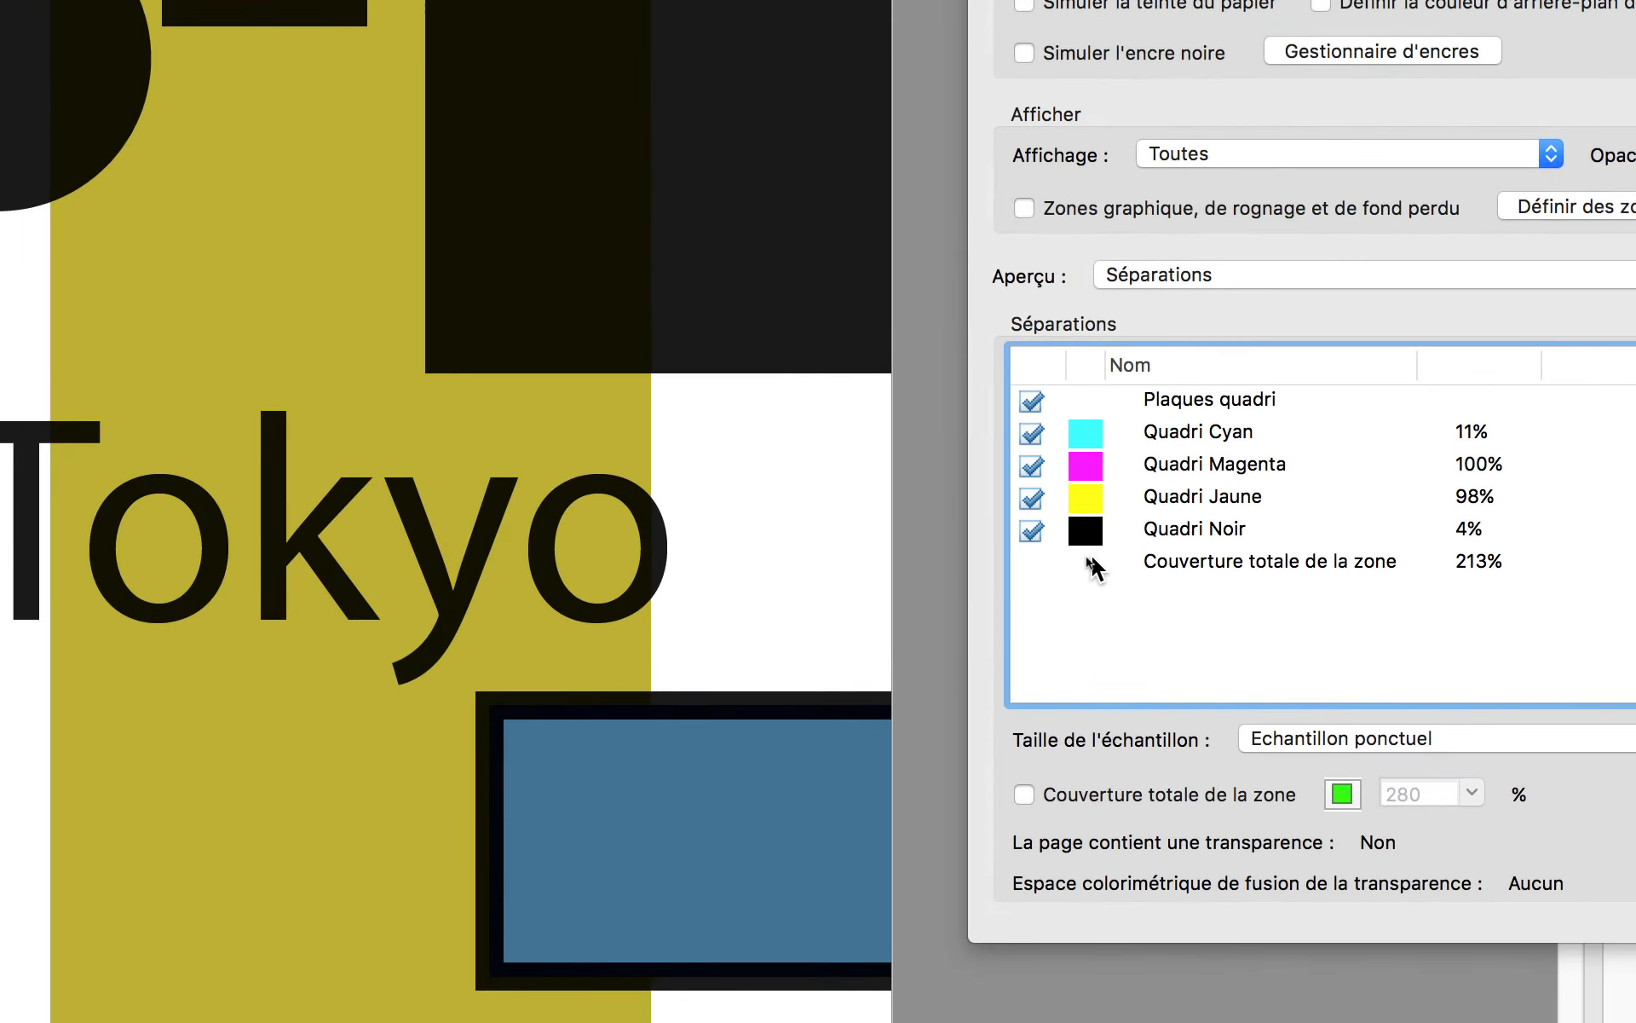
click(1031, 531)
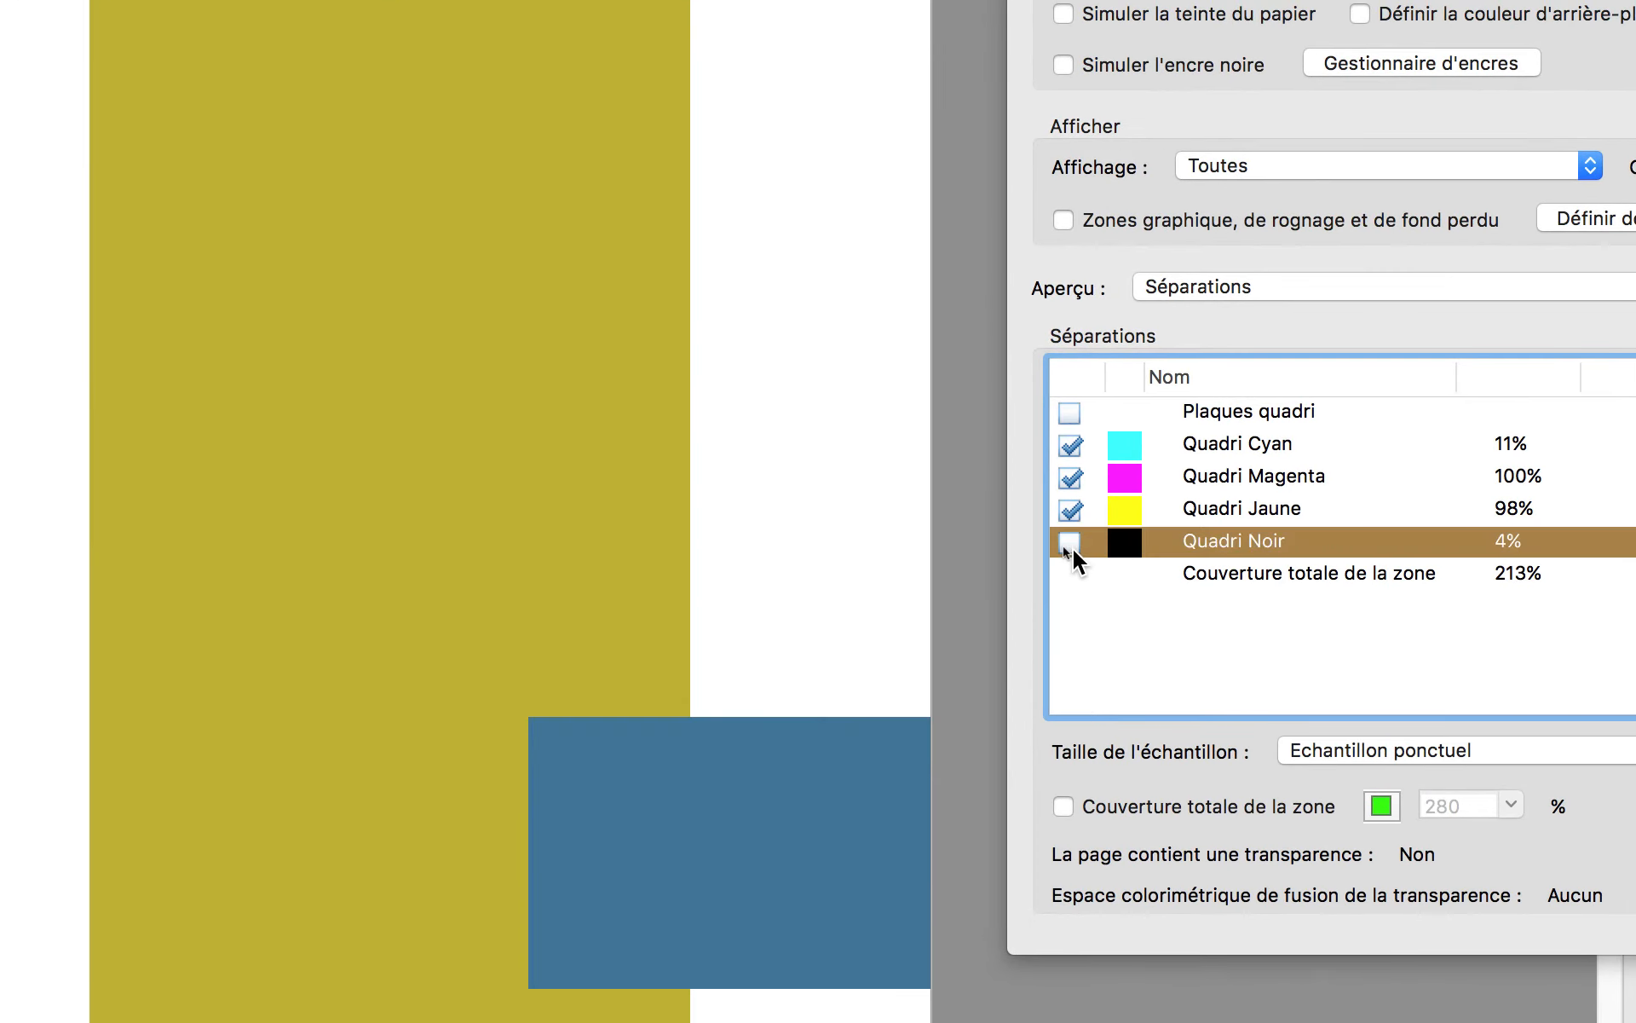
click(1070, 543)
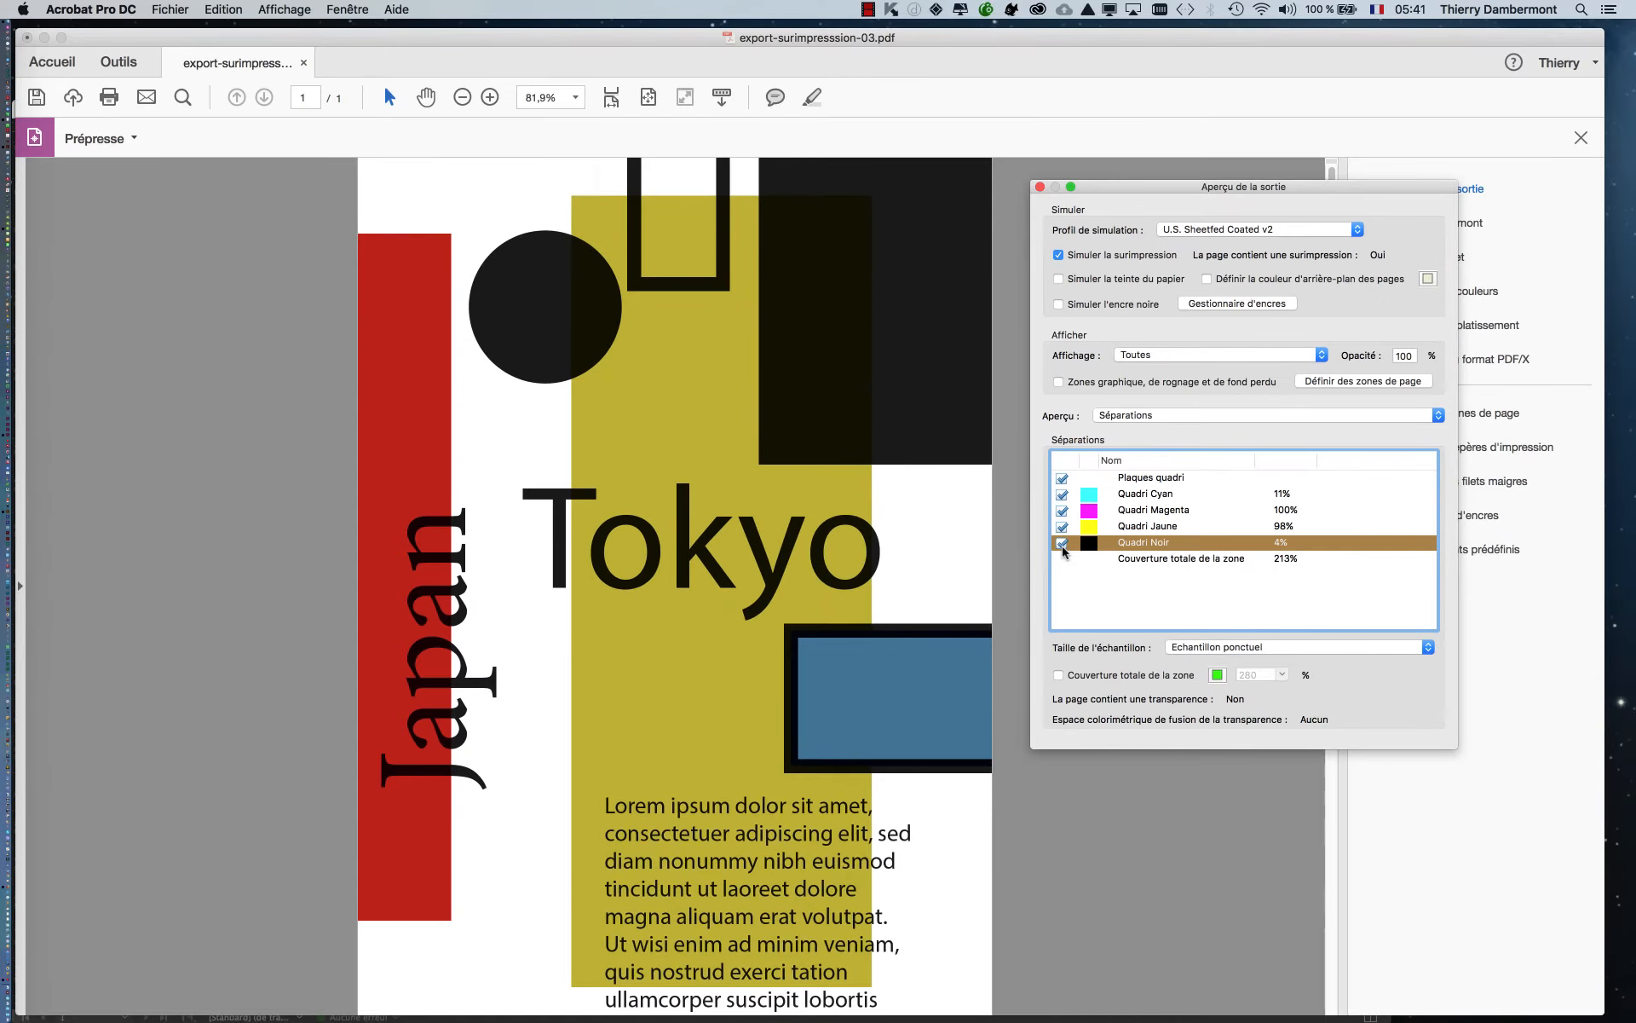
click(462, 97)
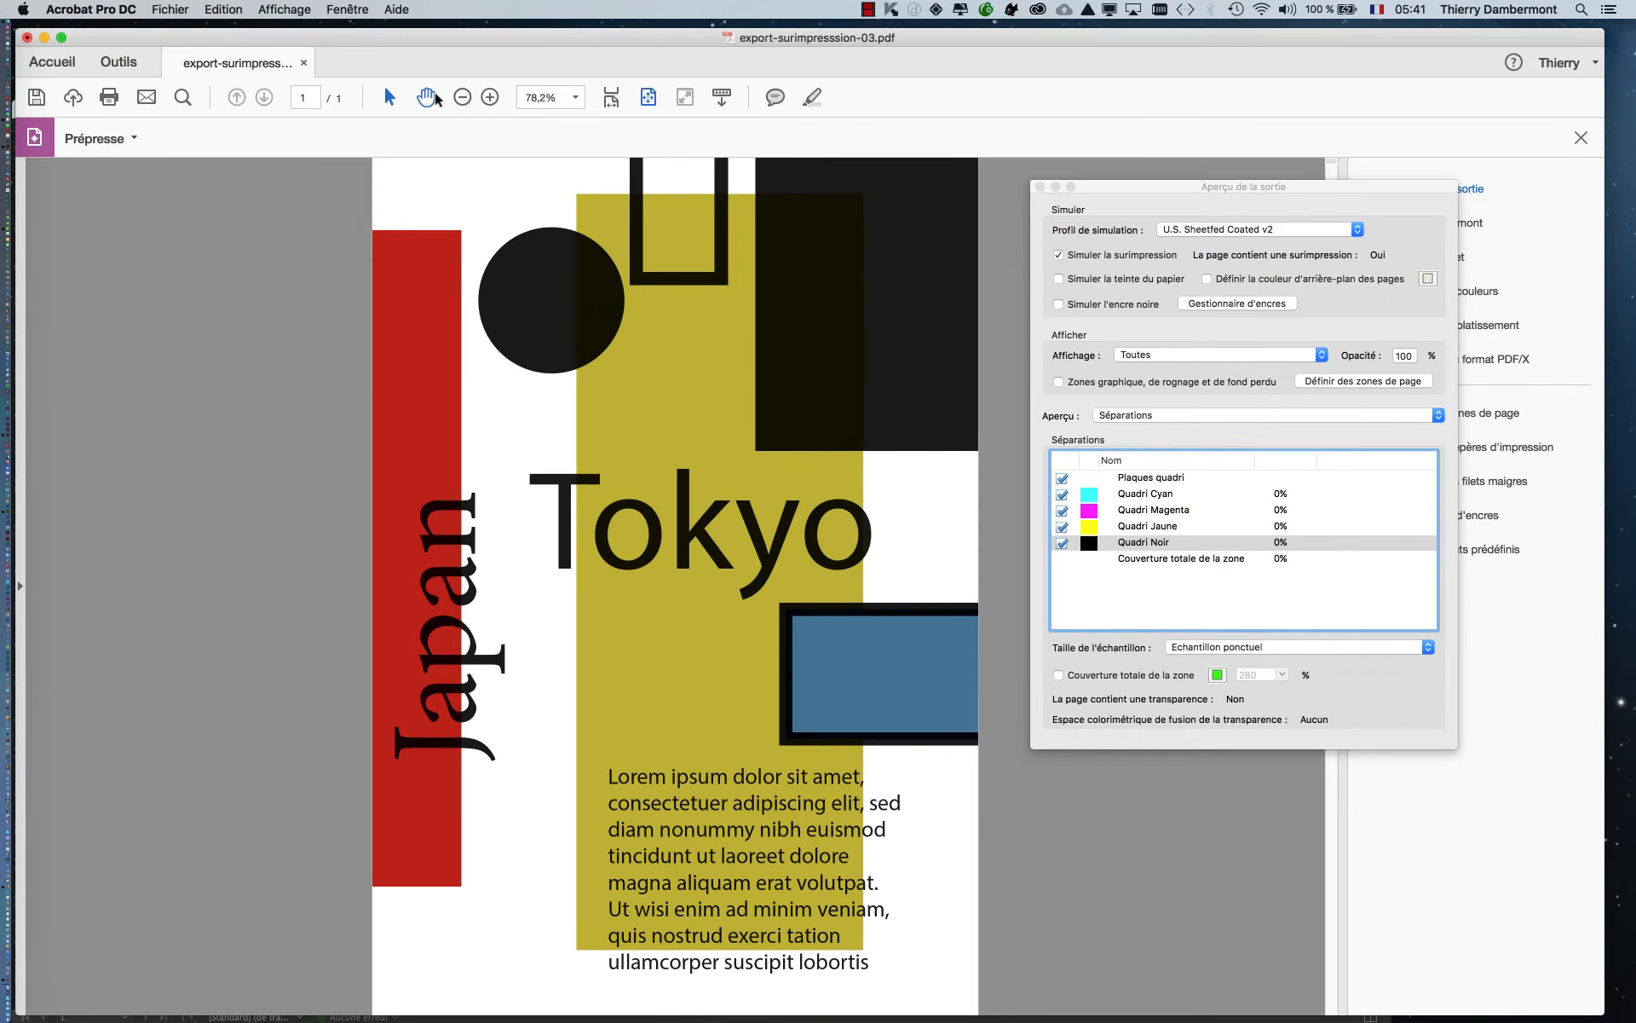
click(462, 97)
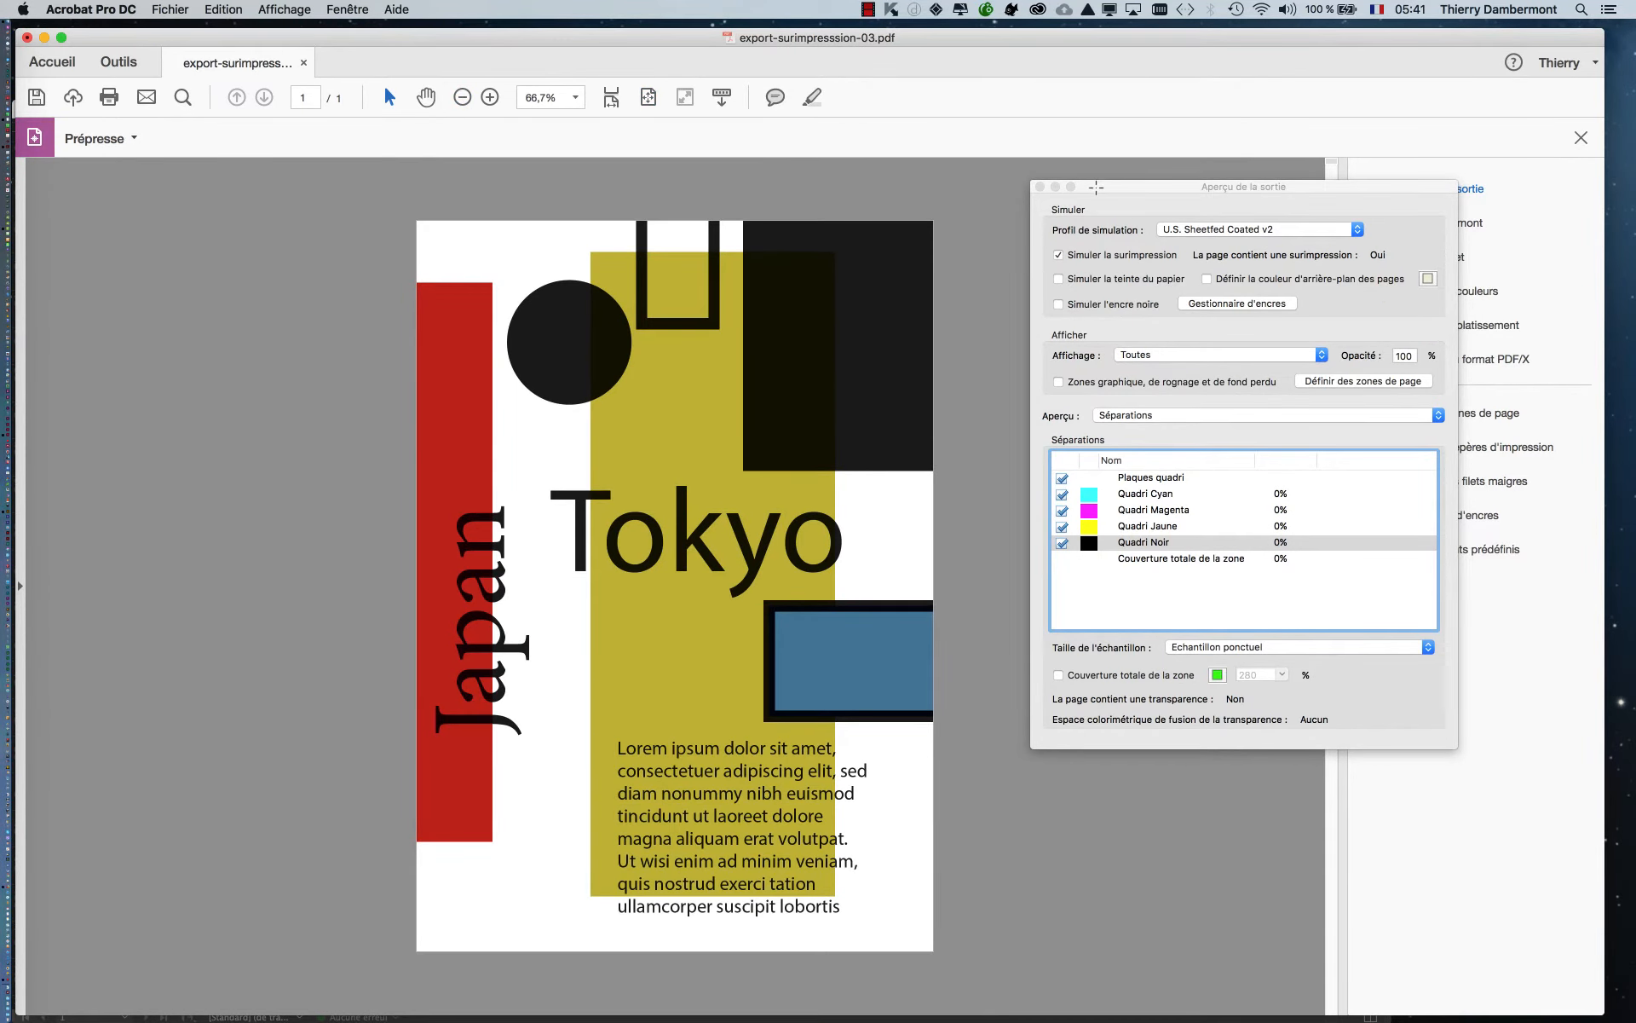
drag(1097, 186, 1071, 273)
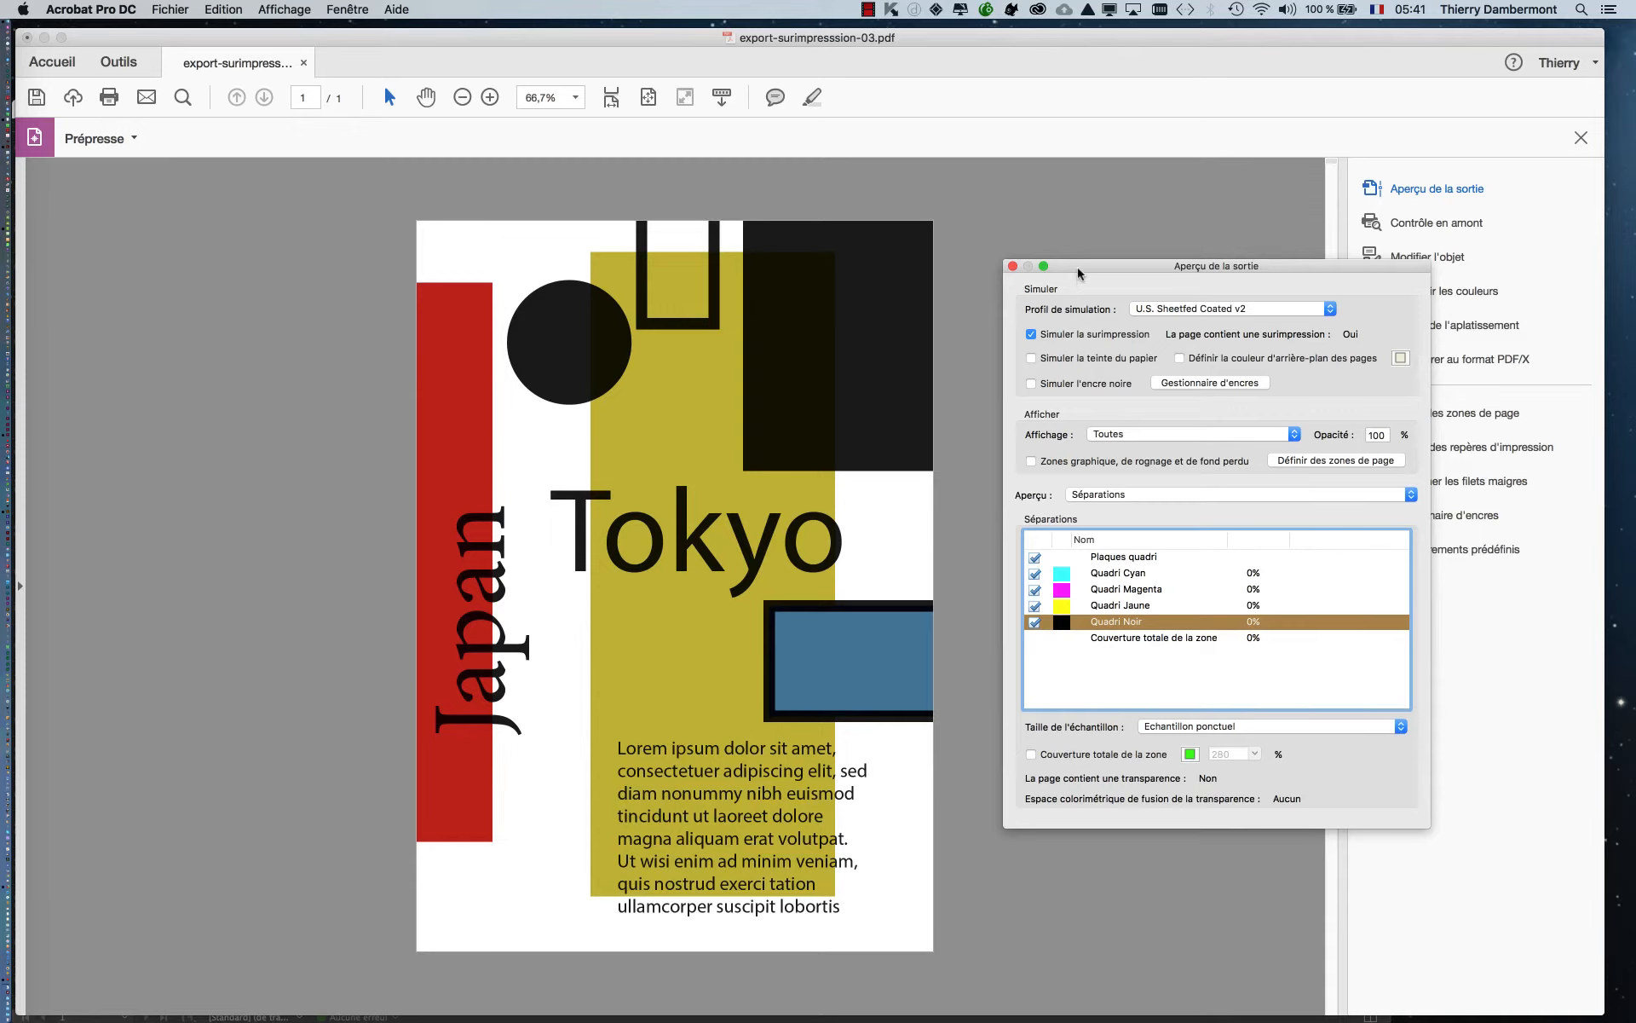
drag(1078, 271, 1054, 204)
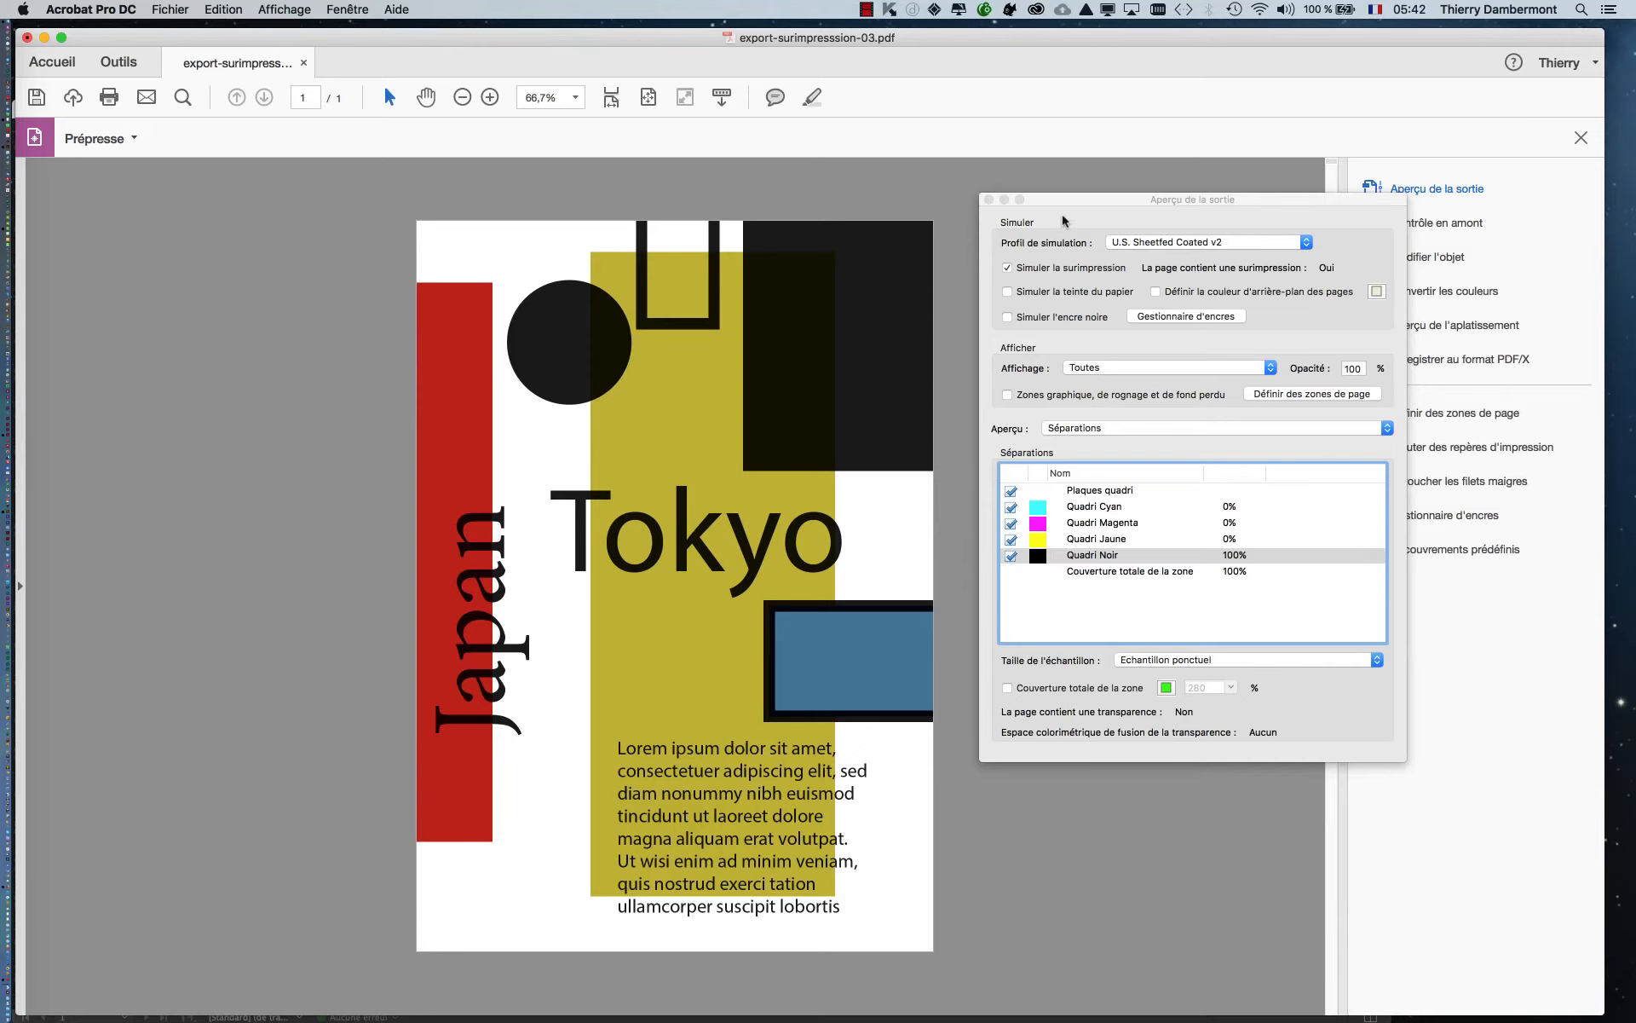
drag(1063, 221, 1074, 221)
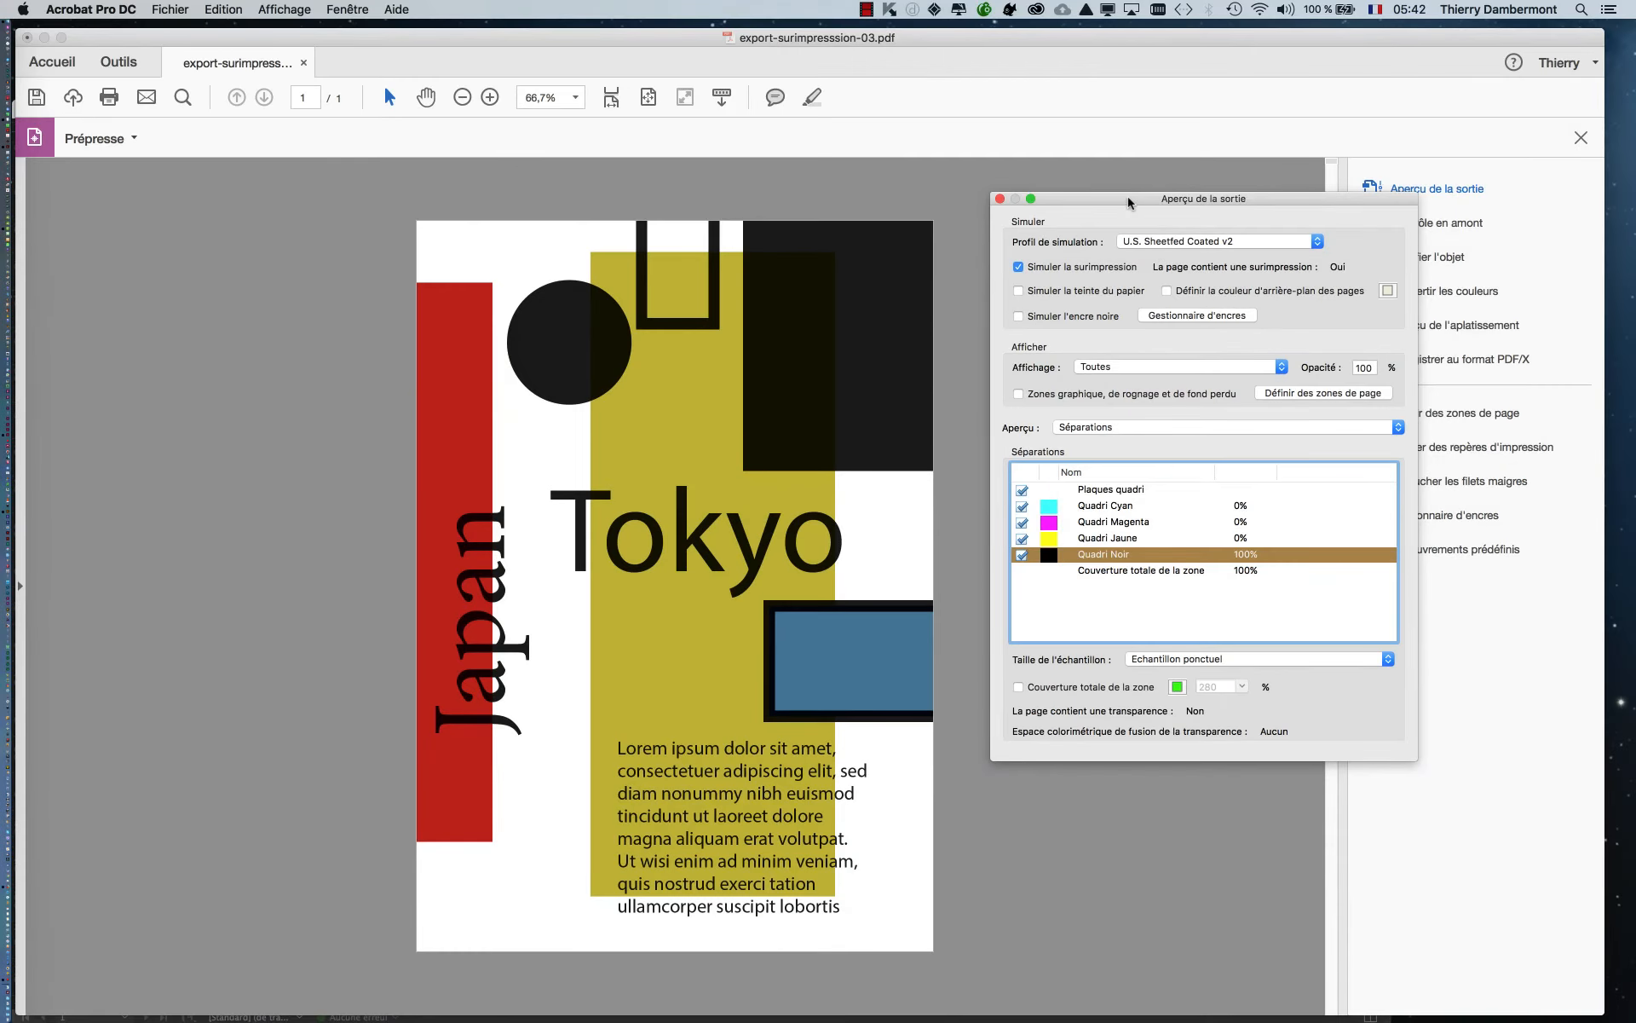
drag(1065, 111, 853, 390)
drag(1059, 291, 1117, 408)
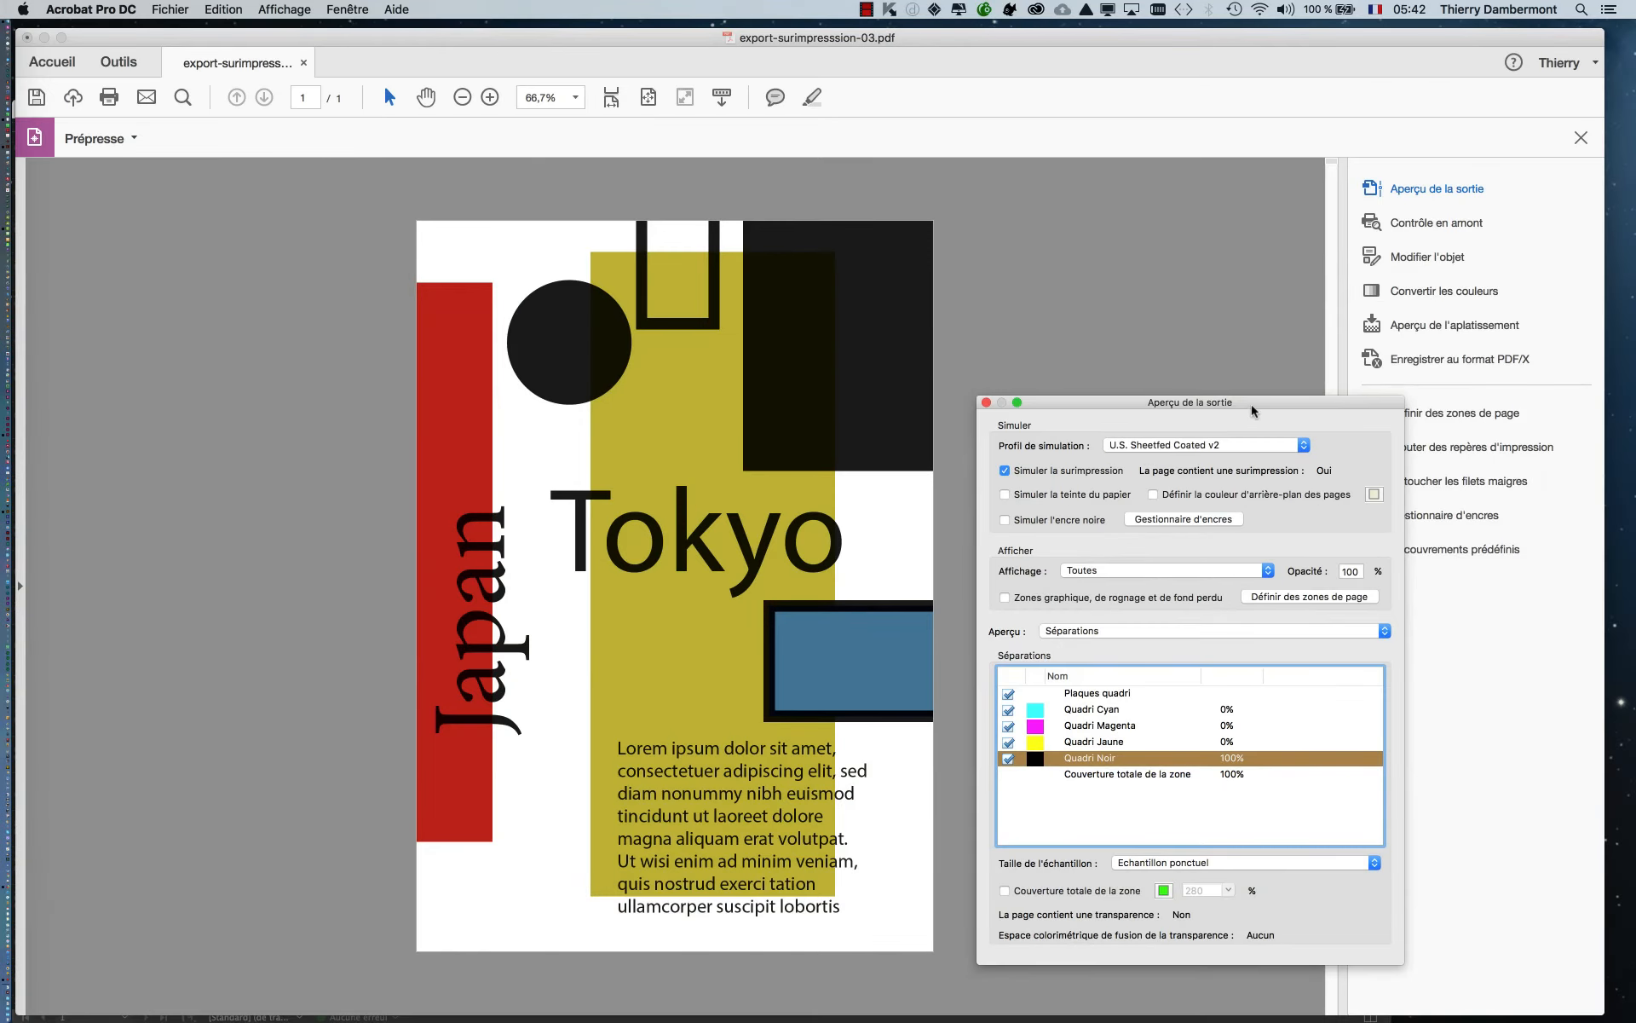
drag(1253, 411, 1266, 449)
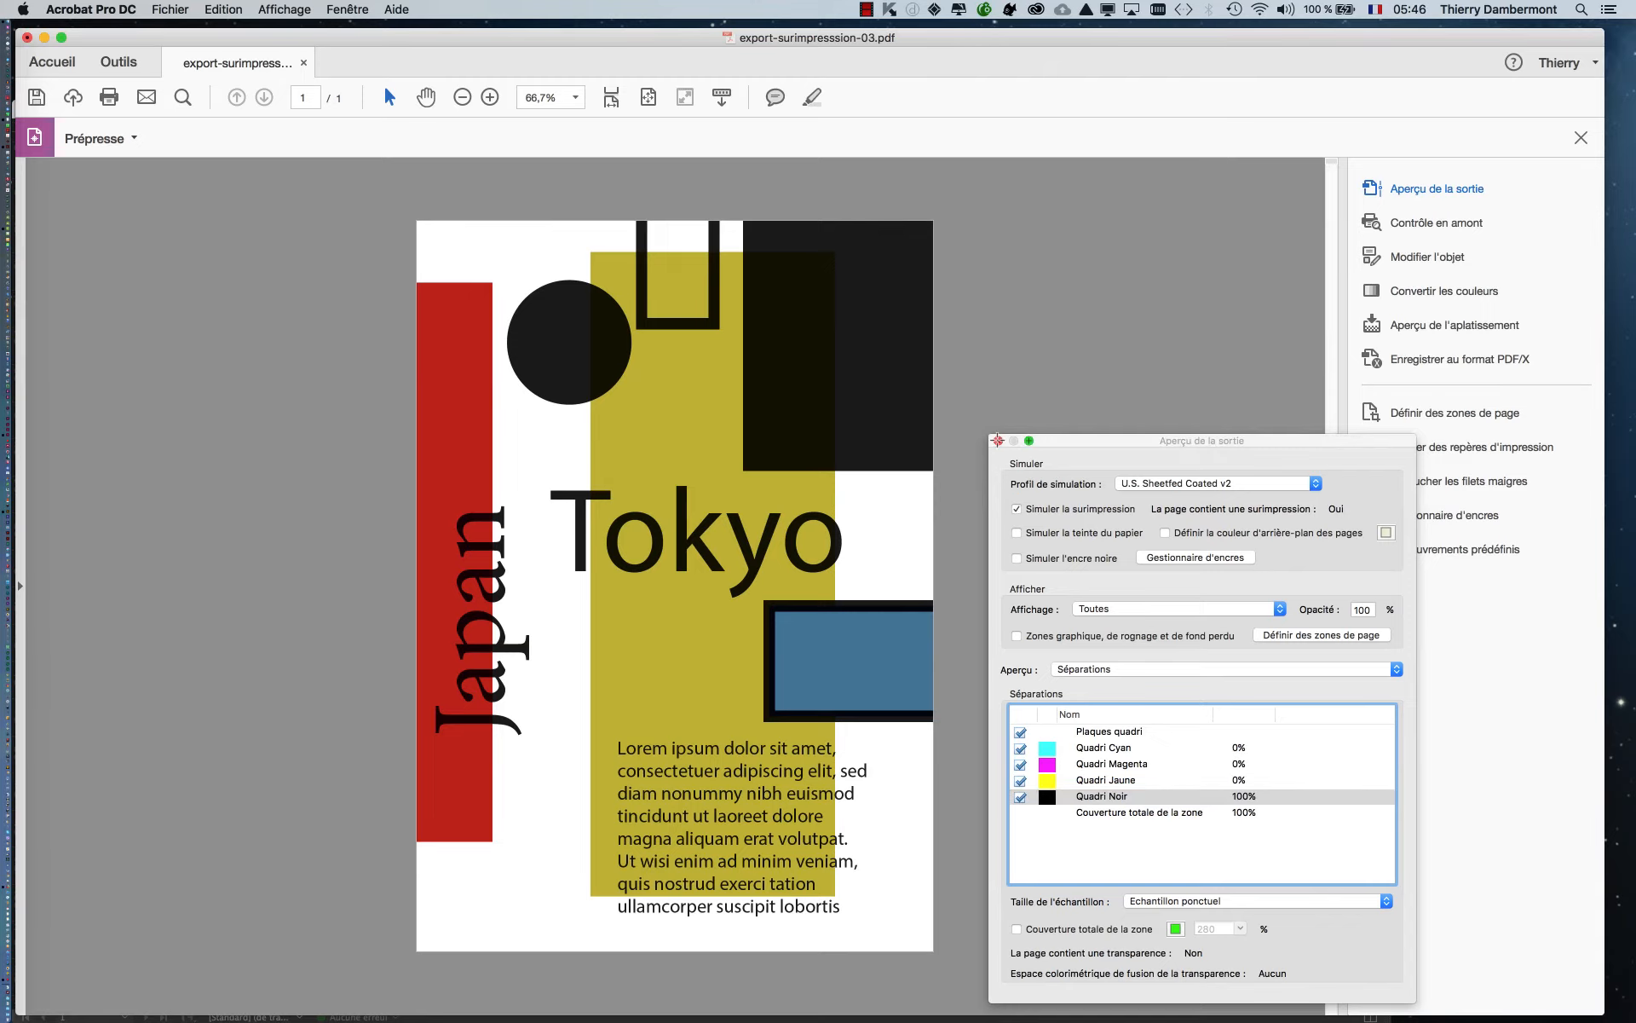
Close the output preview and save the converted PDF as export-surimpresssion-USSFC.pdf in the images-demo folder
click(999, 440)
click(169, 10)
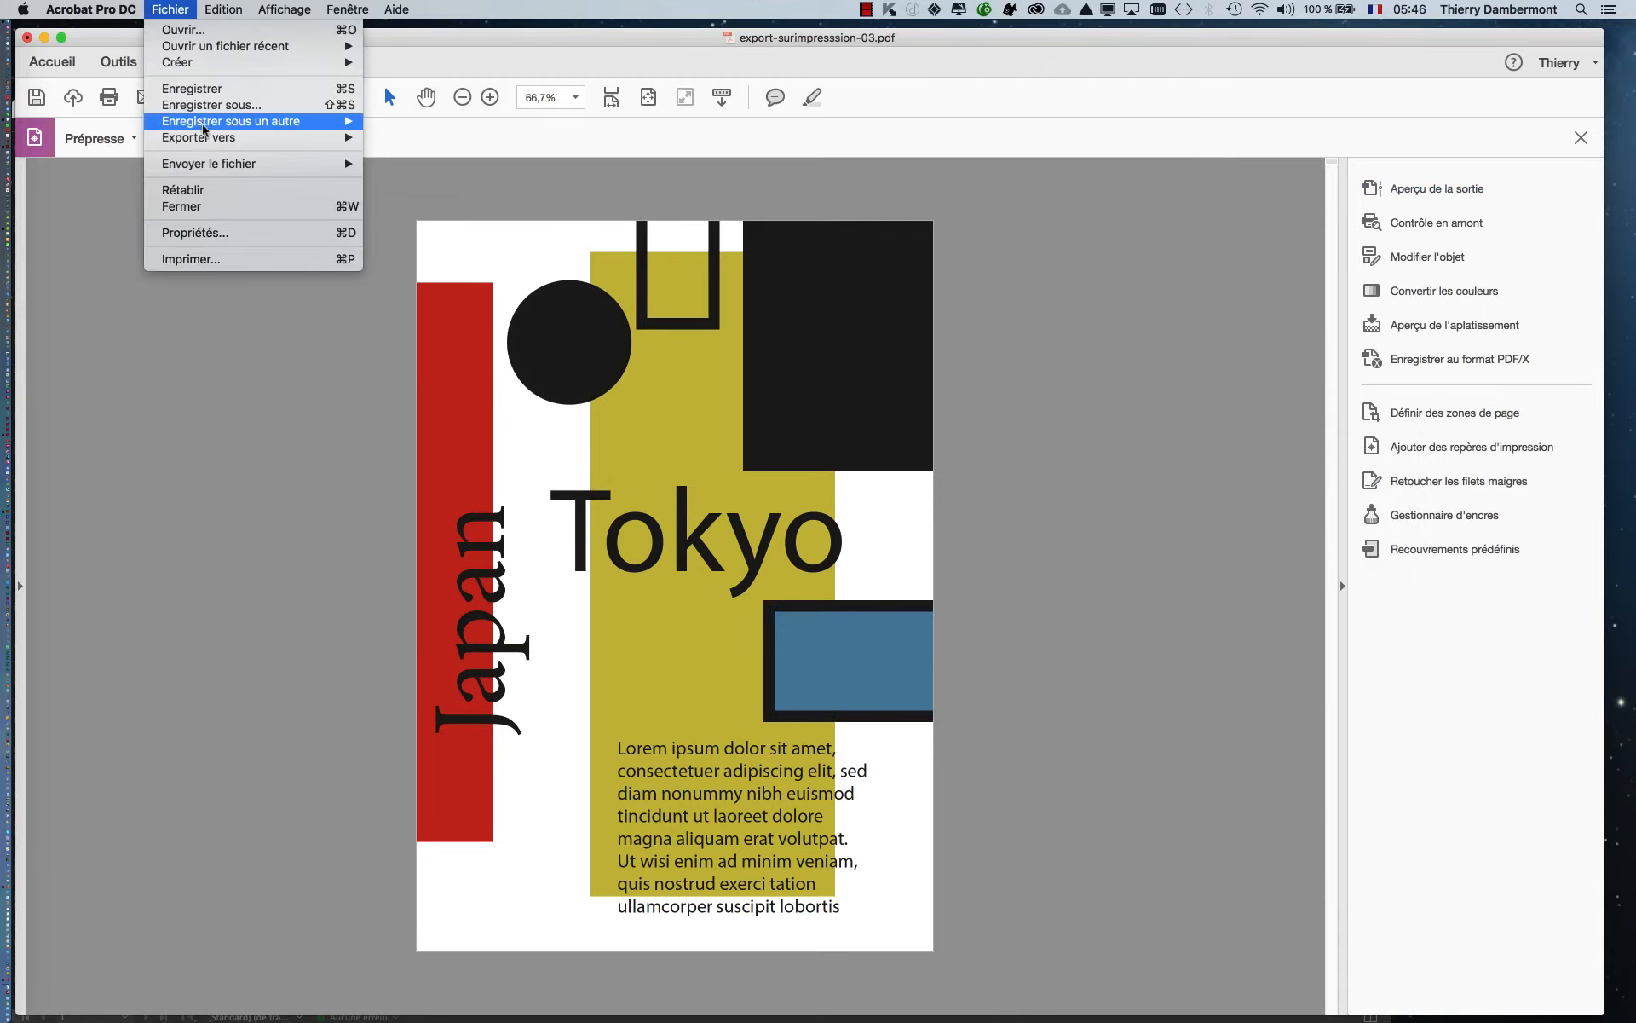
click(212, 105)
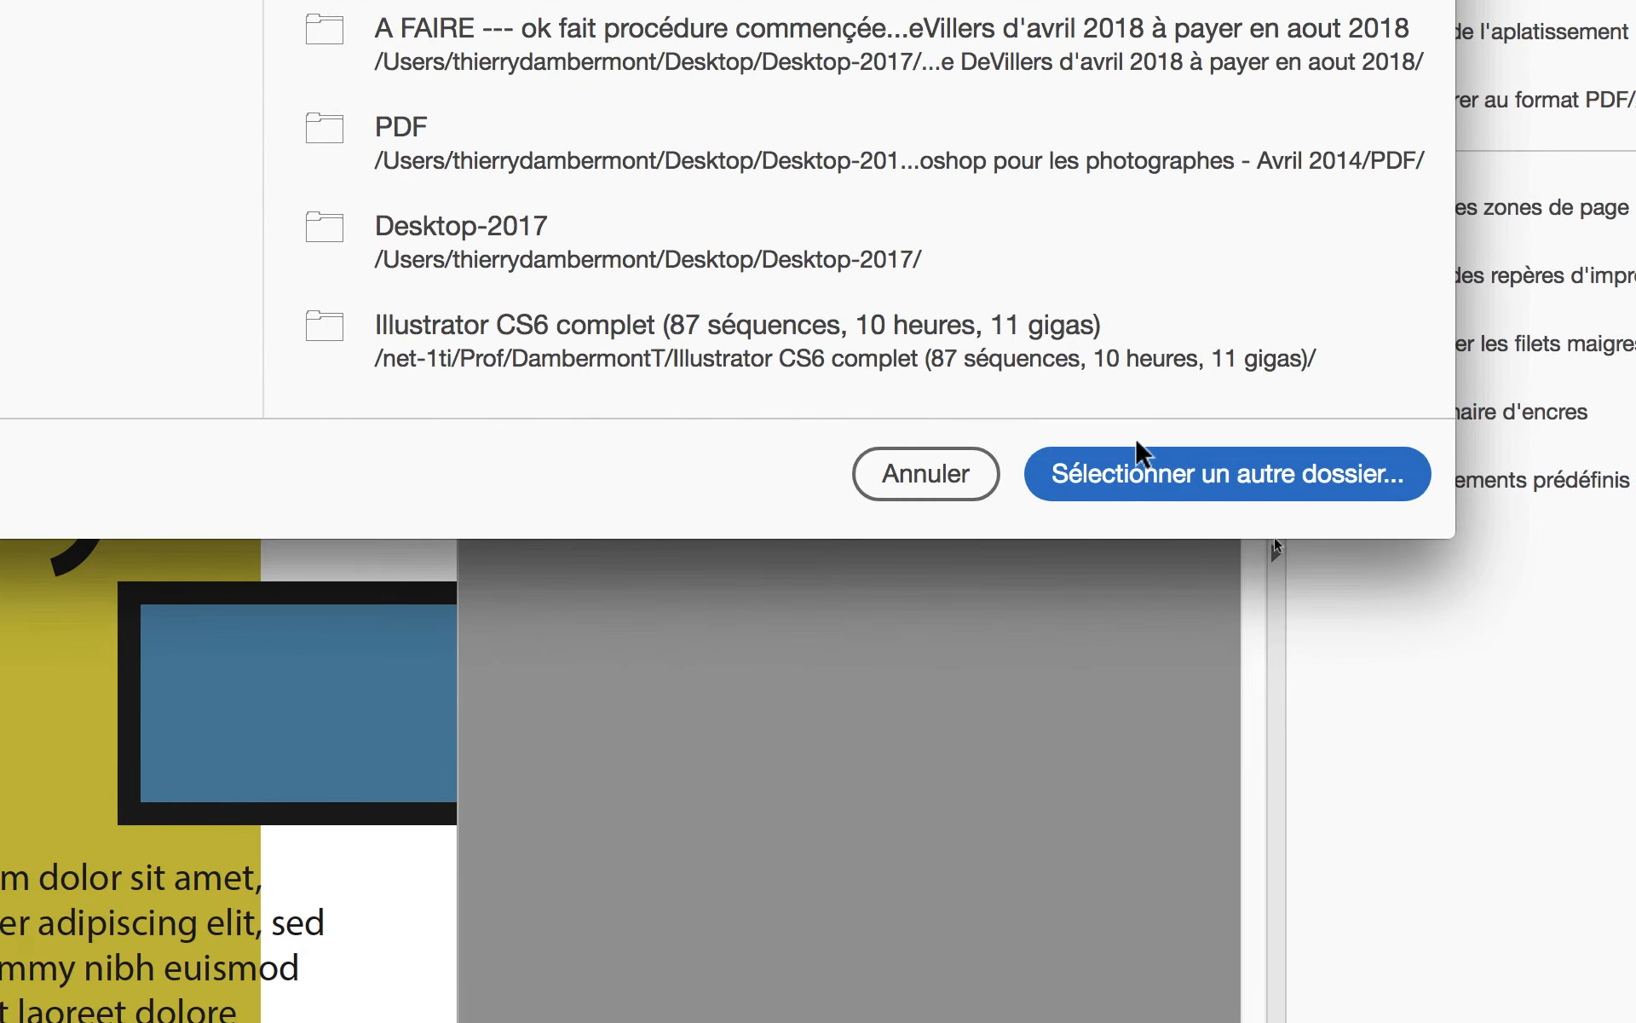
click(1611, 846)
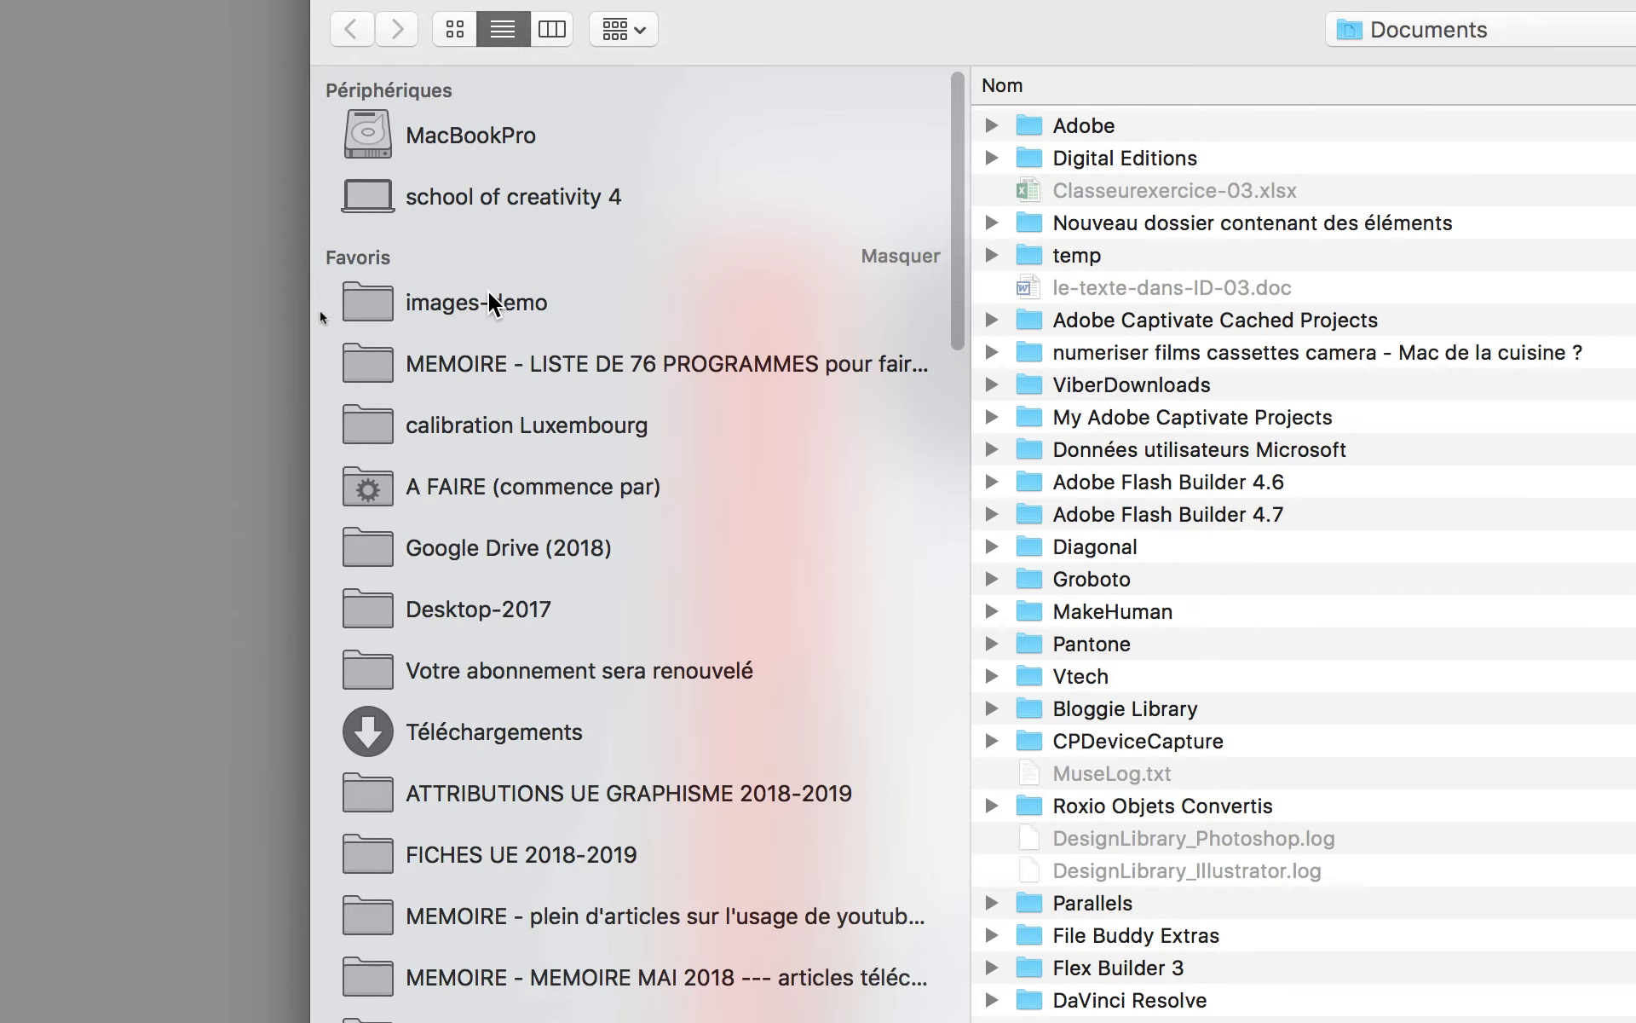
click(512, 348)
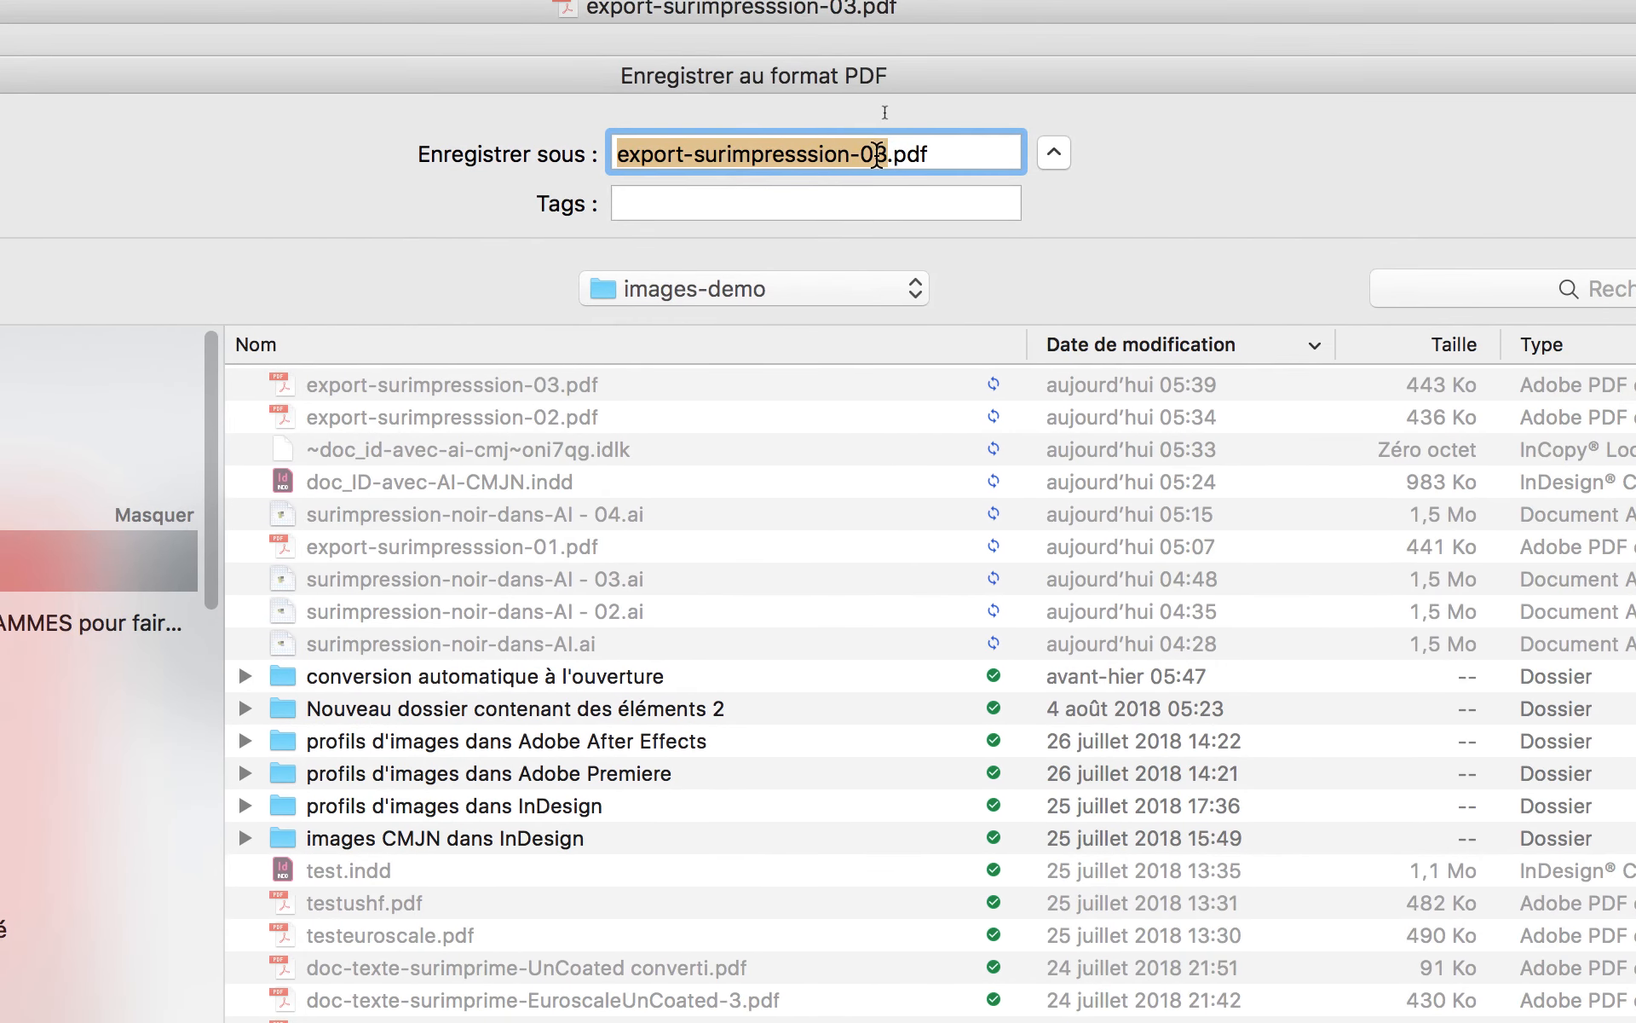
click(1024, 103)
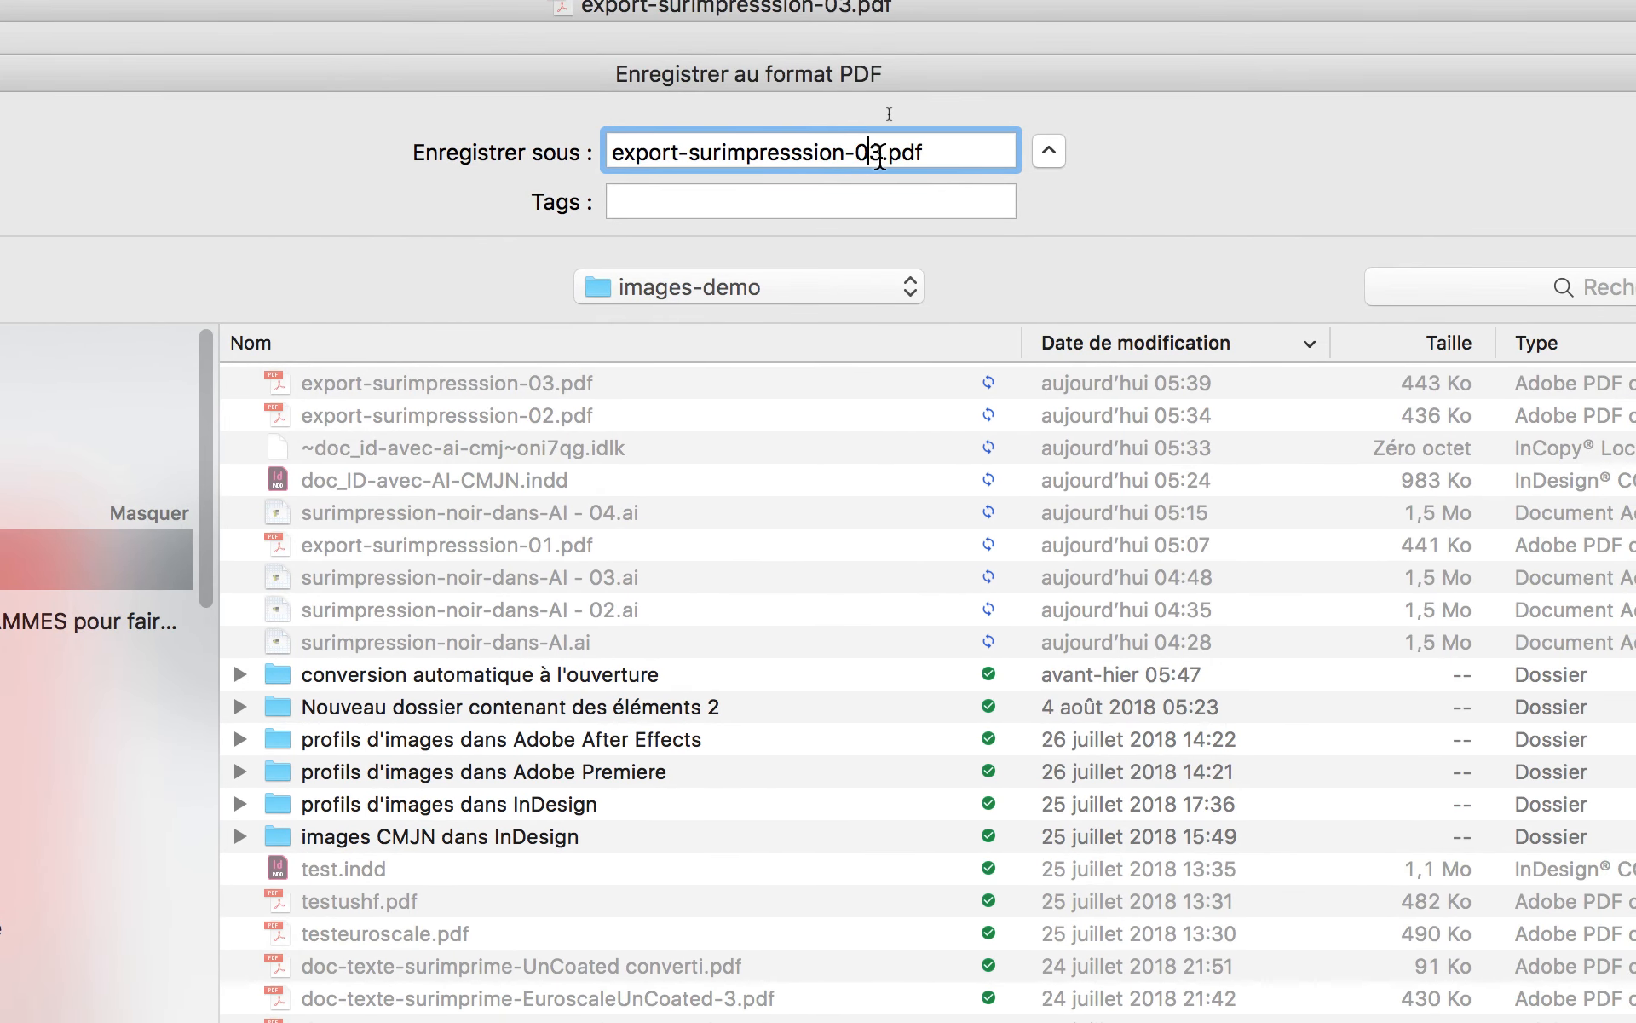
double_click(871, 153)
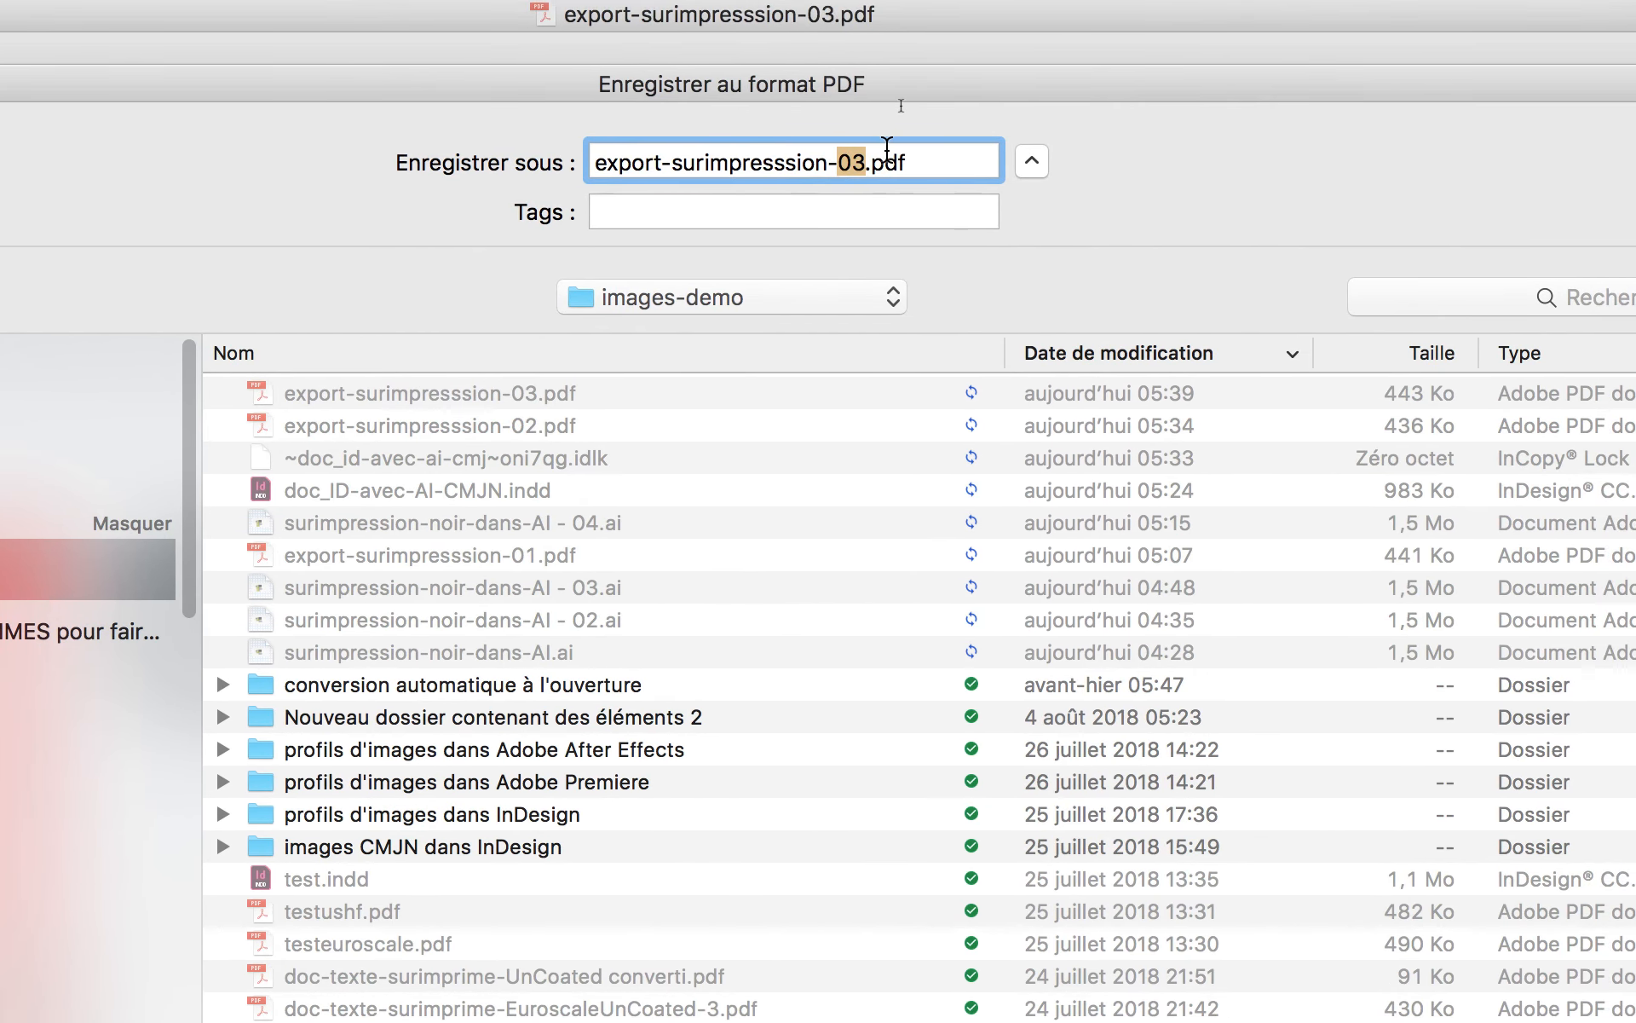
text(US)
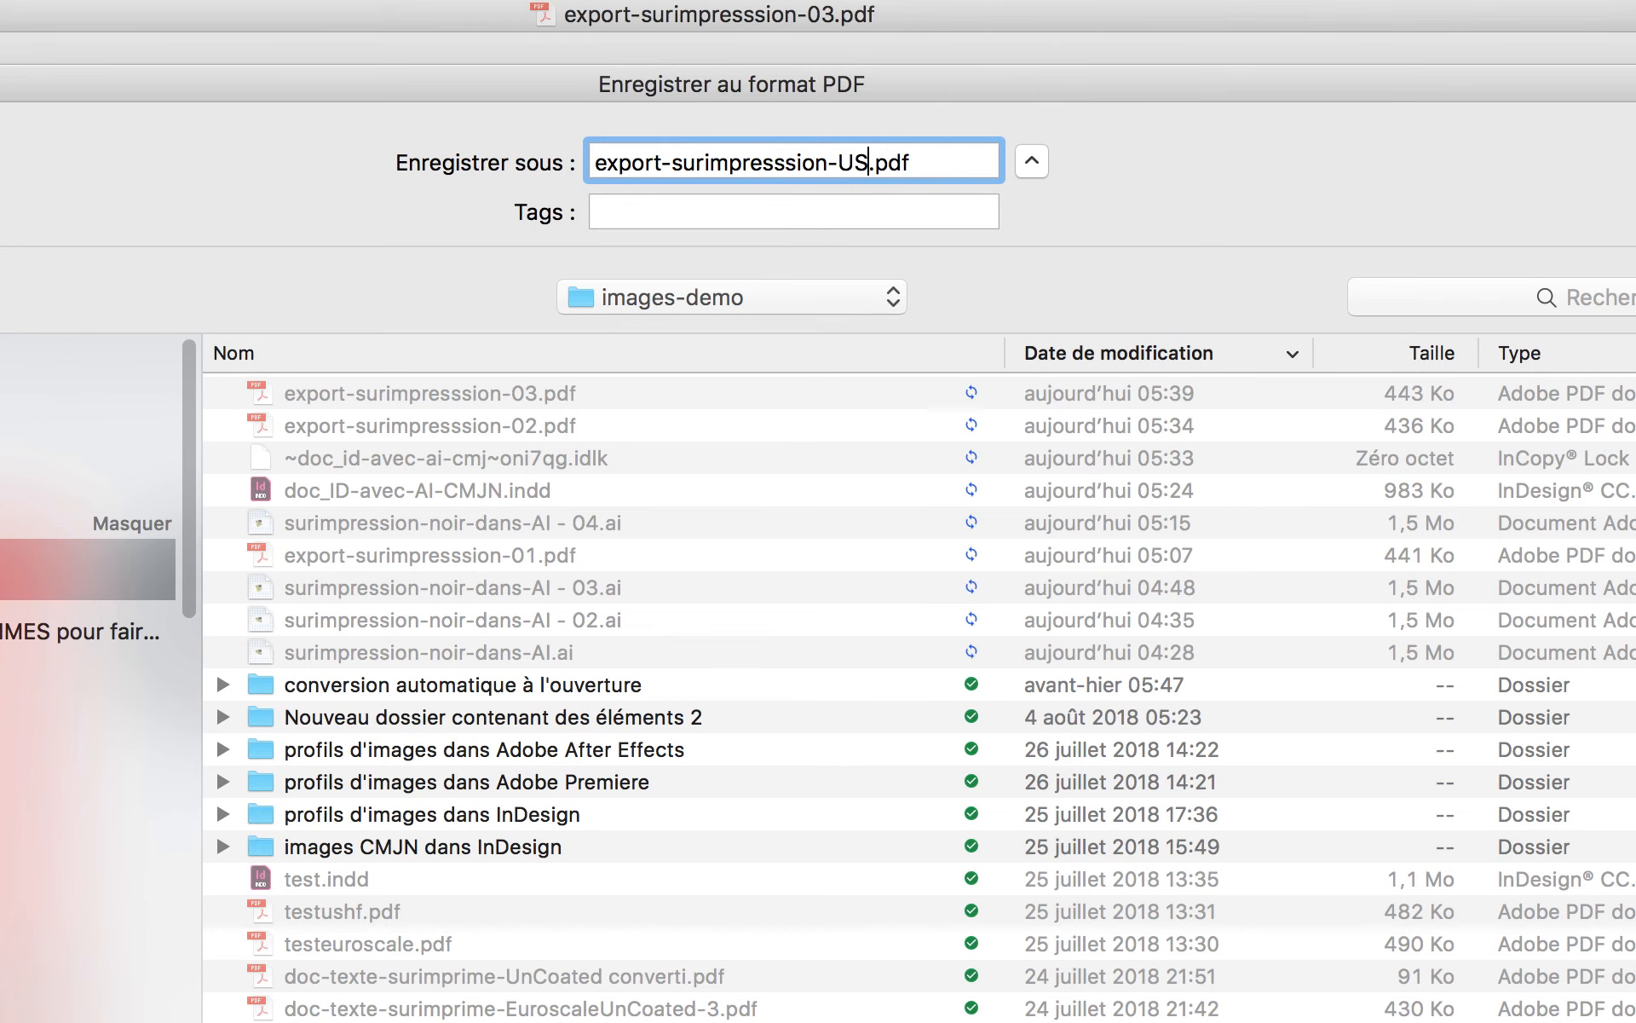
text(SFC)
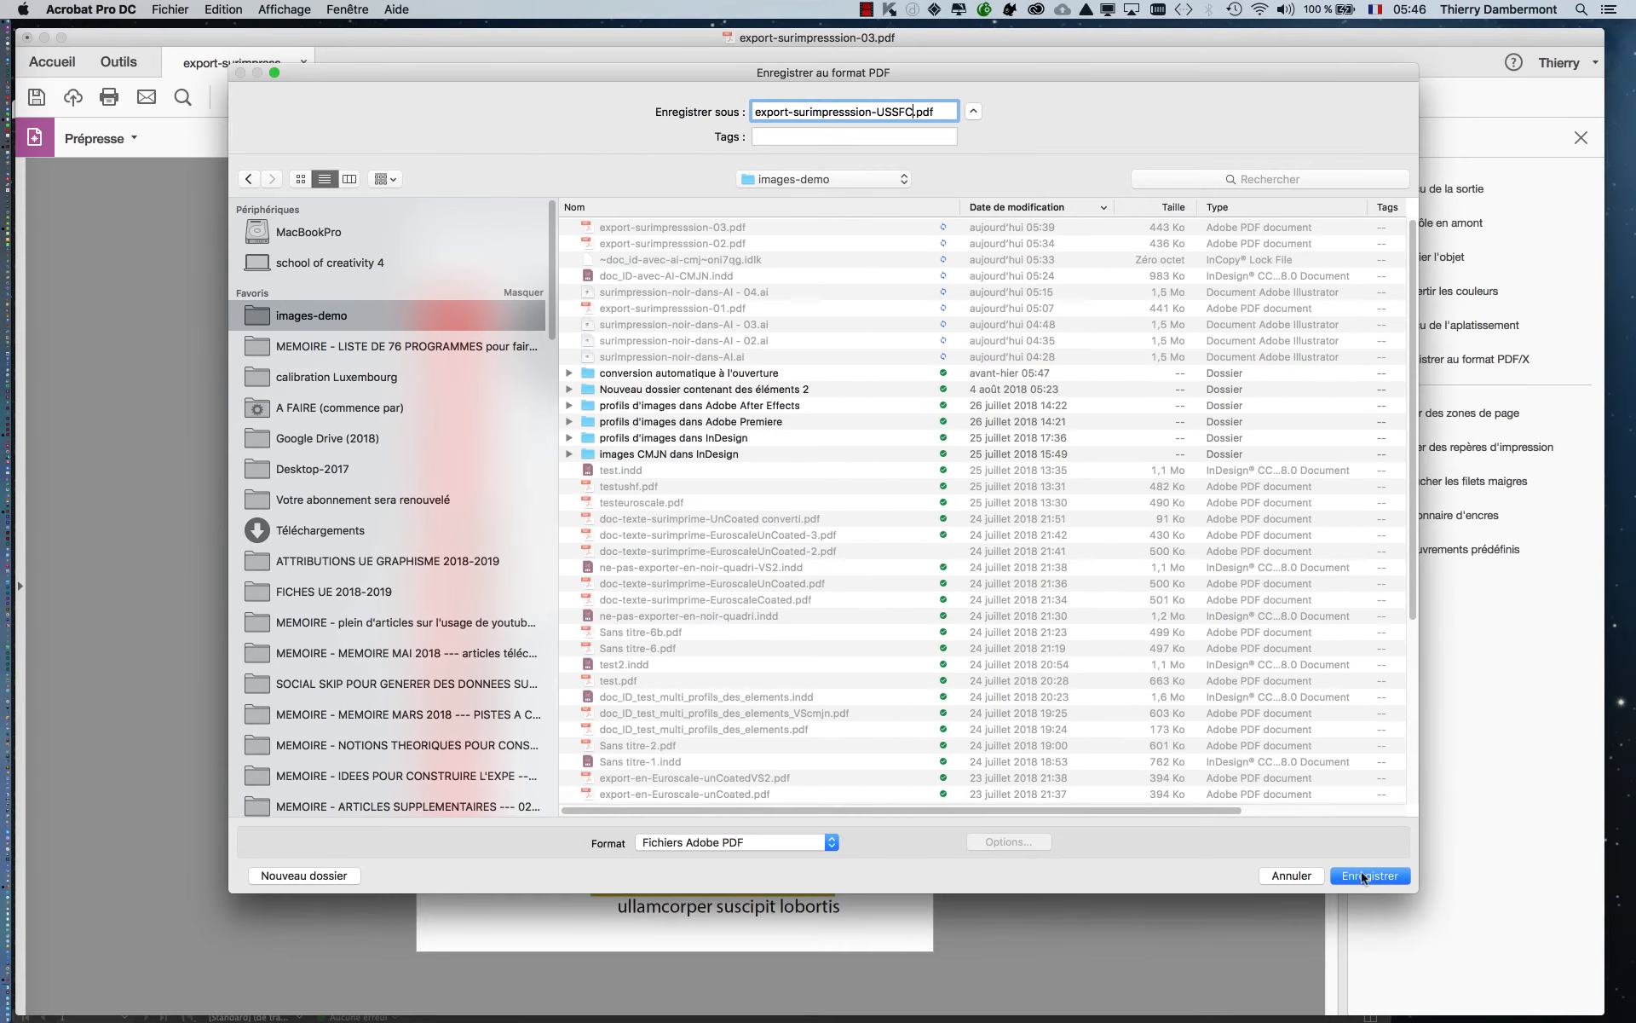
key(Return)
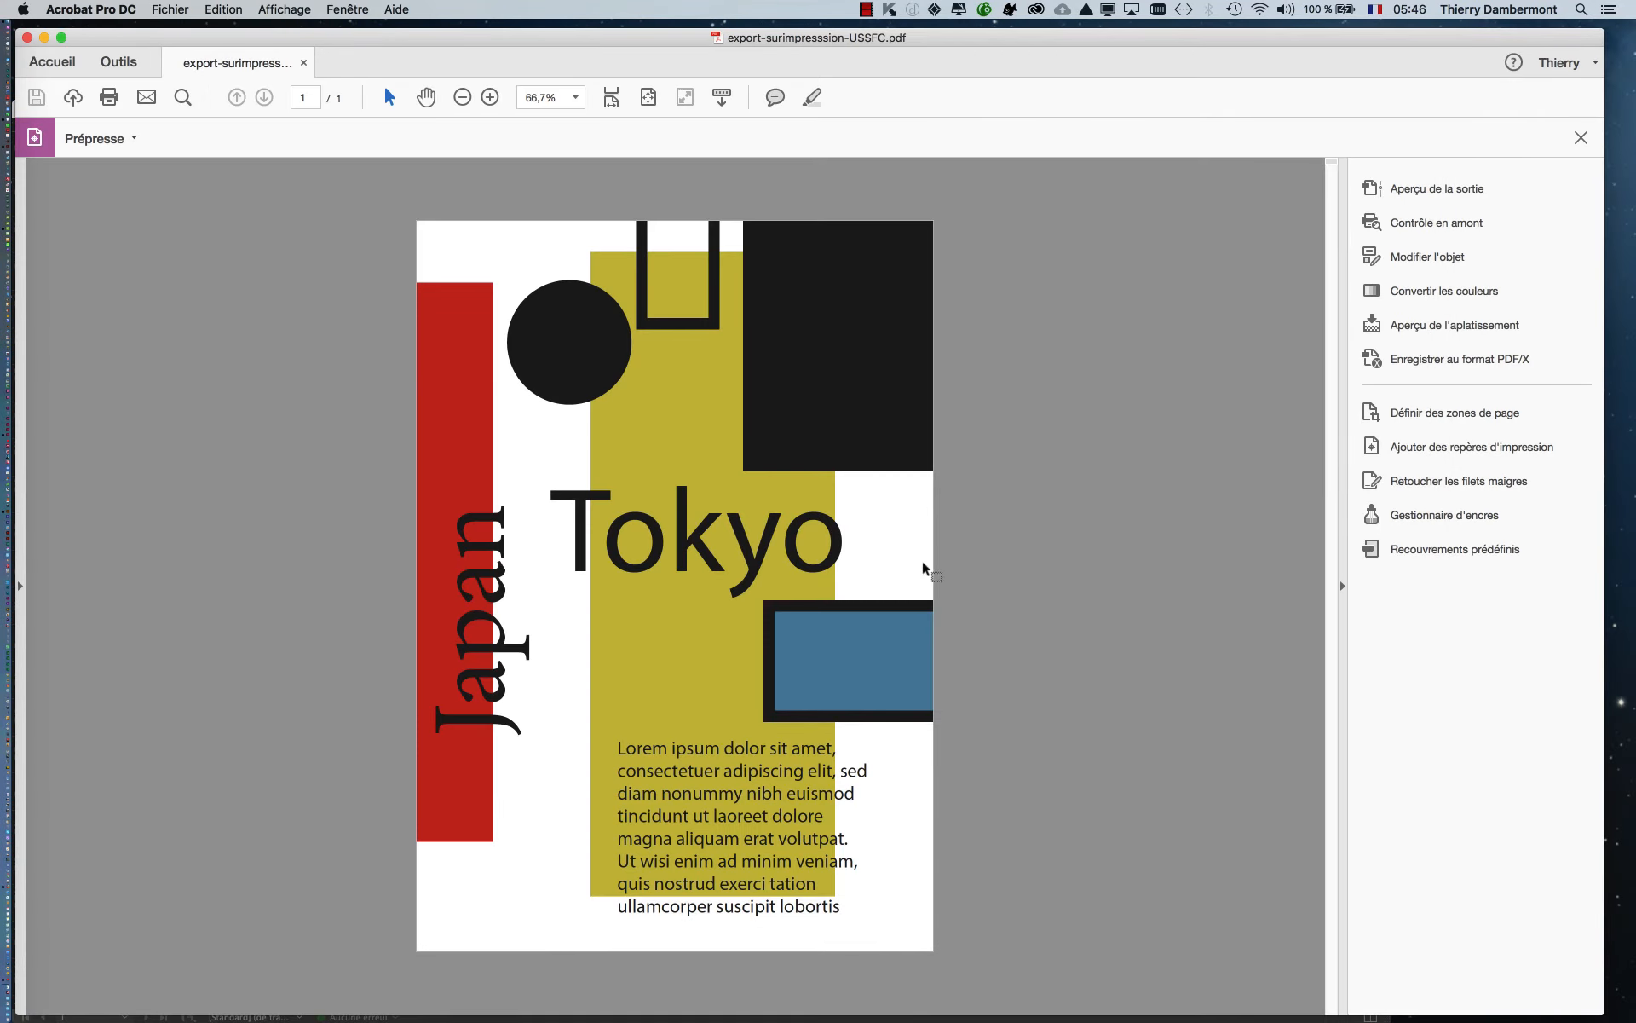